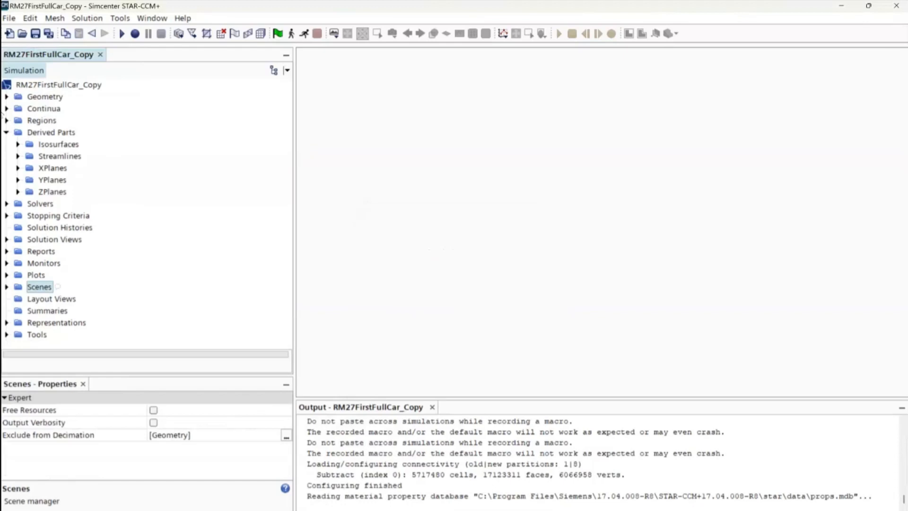
# - Open the PostProccessing scene and orient the view to show the car from the side
pyautogui.click(7, 133)
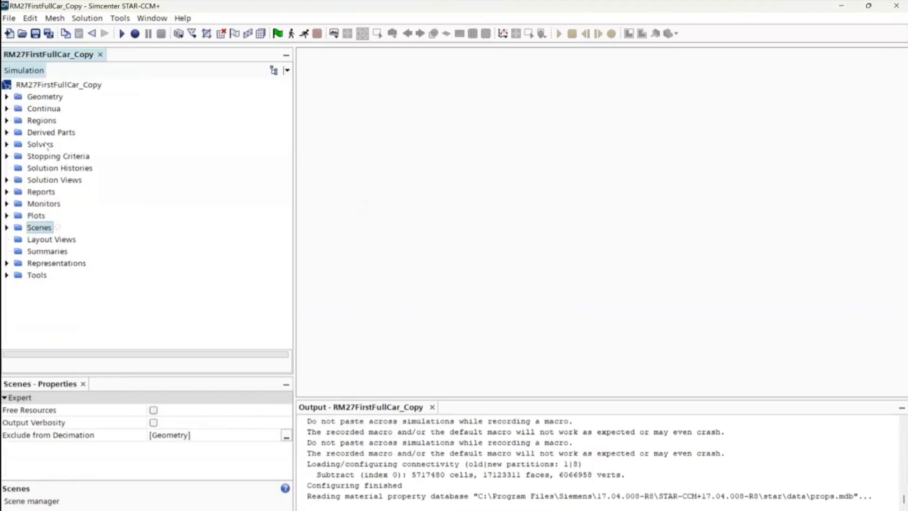
pyautogui.click(45, 97)
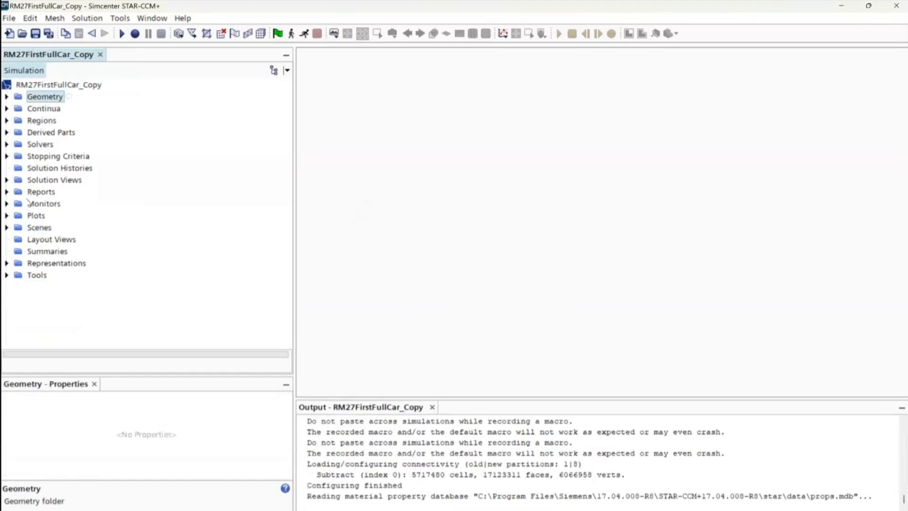
pyautogui.click(7, 227)
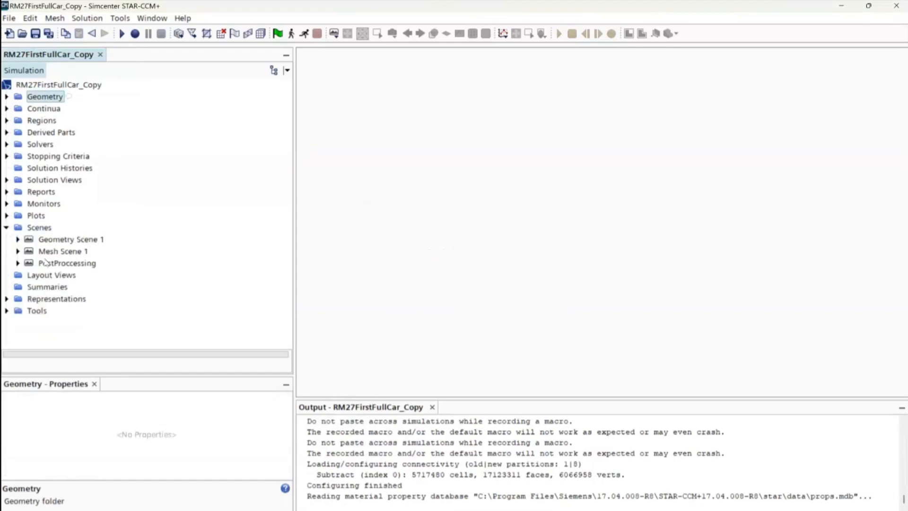
pyautogui.click(47, 262)
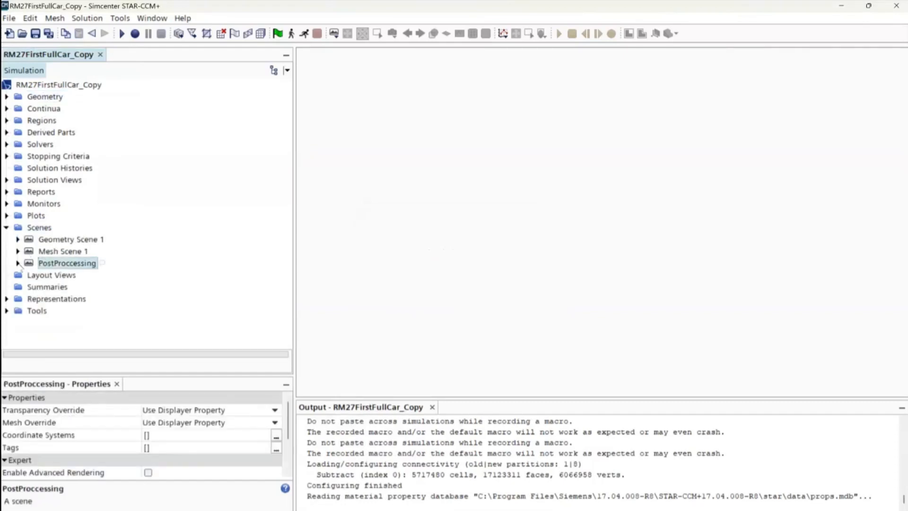
pyautogui.doubleClick(61, 264)
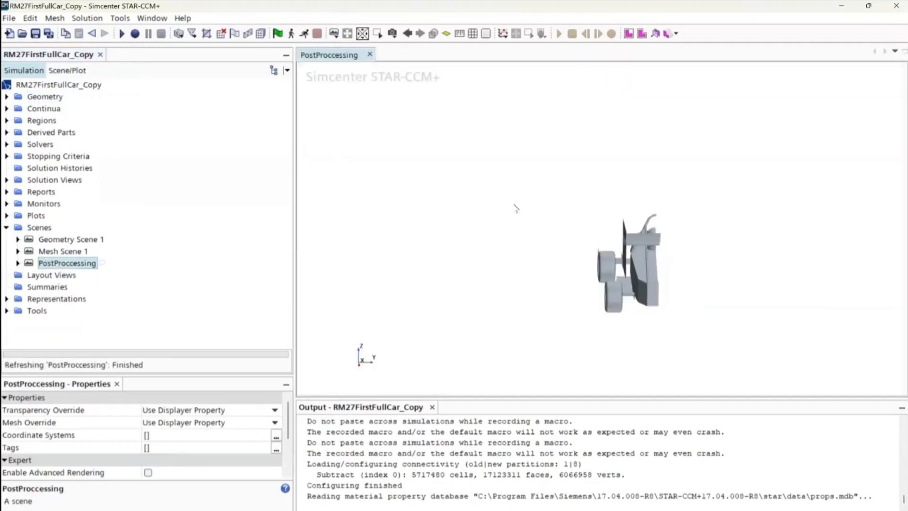
pyautogui.click(361, 355)
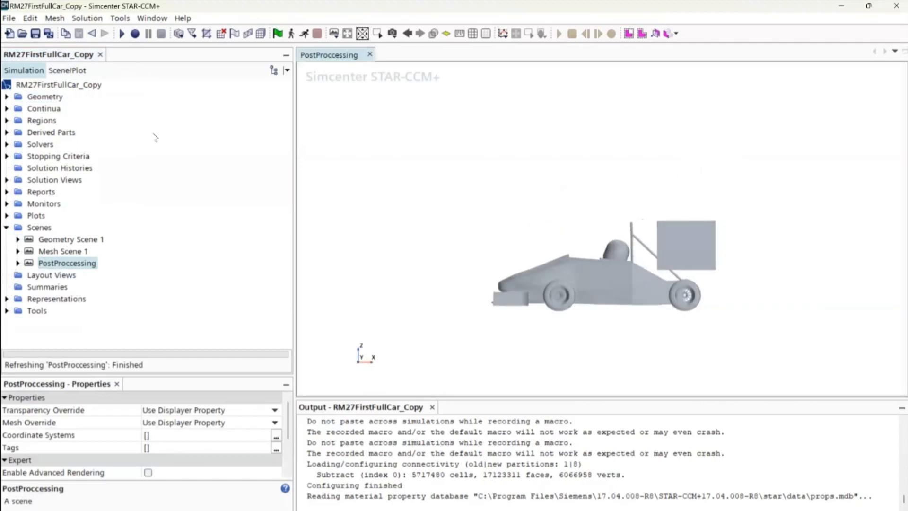
# - Review the displayers that belong to the PostProccessing scene
pyautogui.click(66, 70)
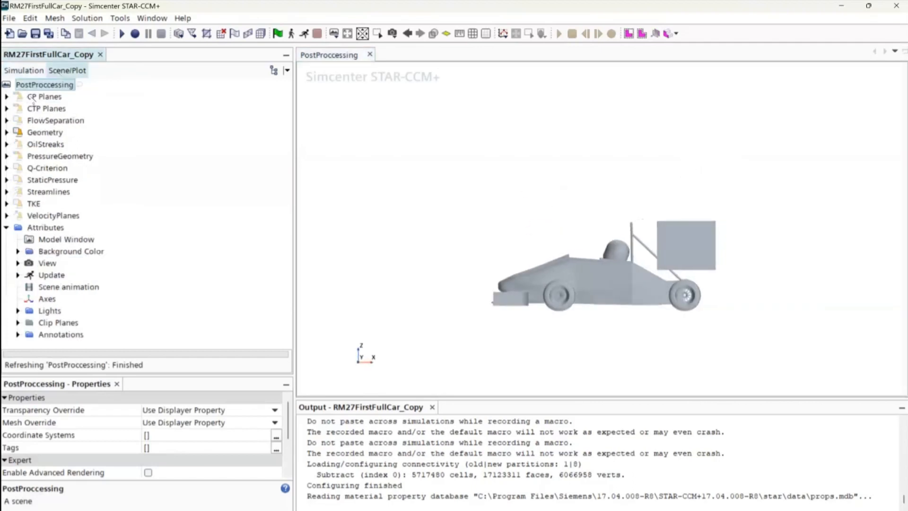
pyautogui.press('Down')
pyautogui.press('Down')
pyautogui.press('Down')
pyautogui.press('Down')
pyautogui.press('Down')
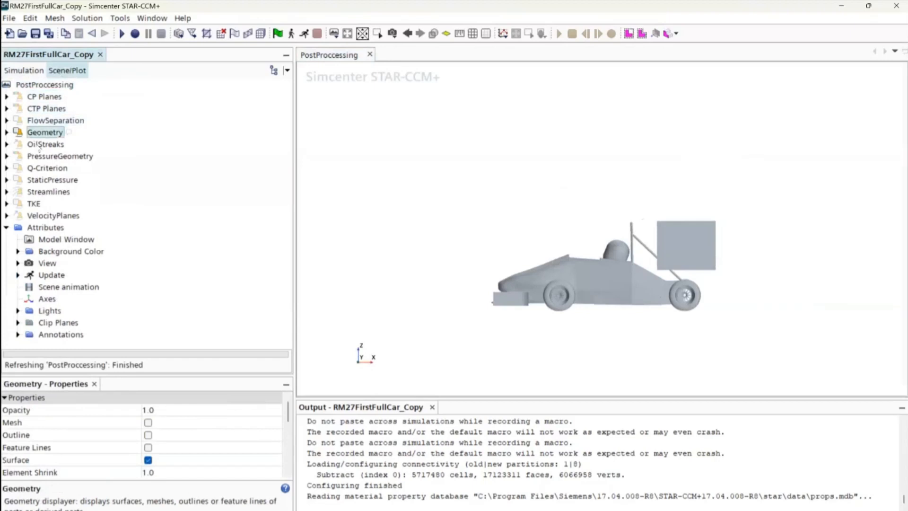
pyautogui.click(28, 71)
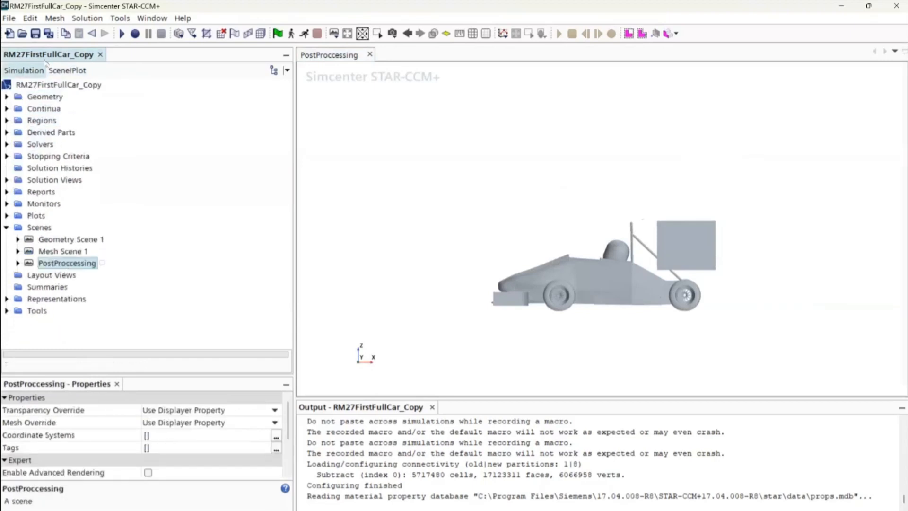
pyautogui.click(52, 70)
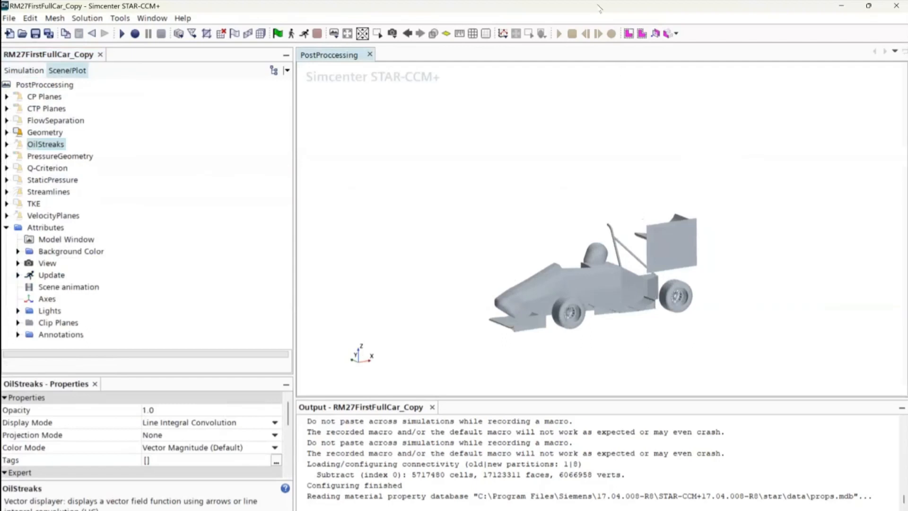
# - Hide the Geometry displayer and show the CTP Planes displayer
pyautogui.moveTo(618, 218); pyautogui.dragTo(671, 213)
pyautogui.scroll(5, 543, 257)
pyautogui.moveTo(515, 224); pyautogui.dragTo(444, 301, button='right')
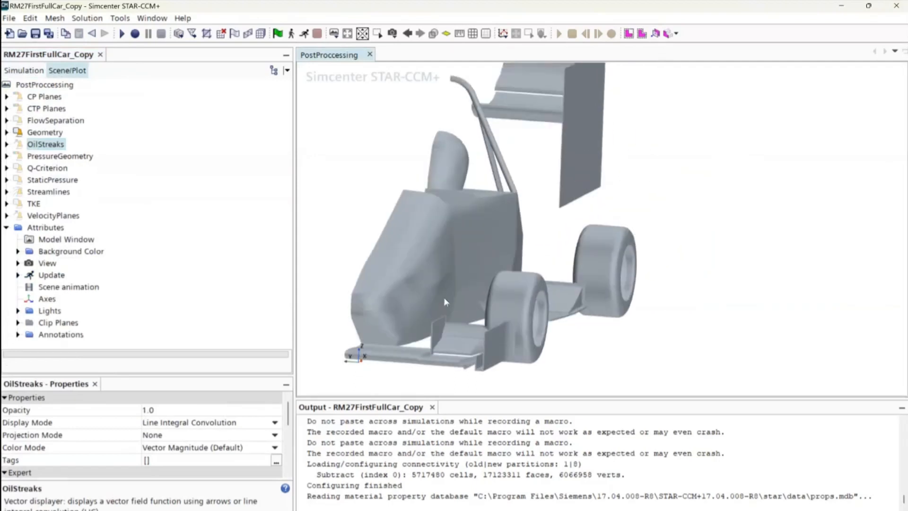
pyautogui.scroll(-4, 443, 289)
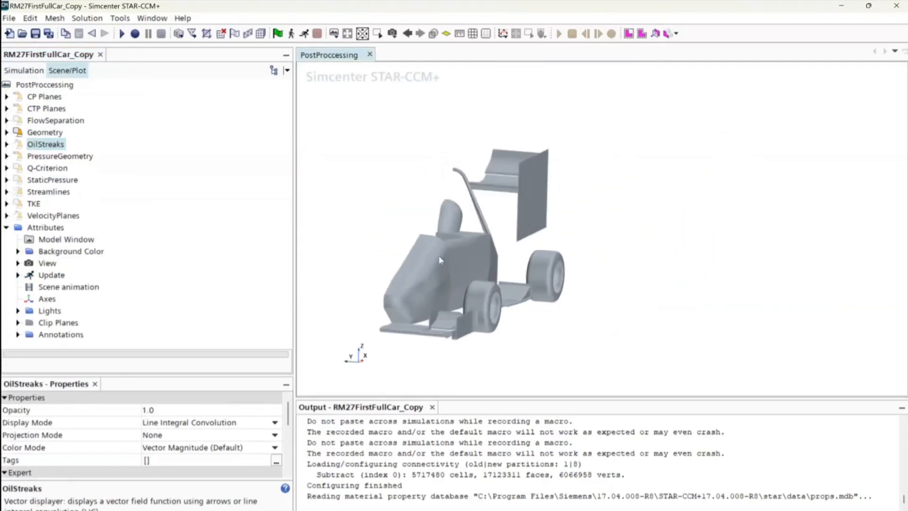
pyautogui.scroll(2, 463, 258)
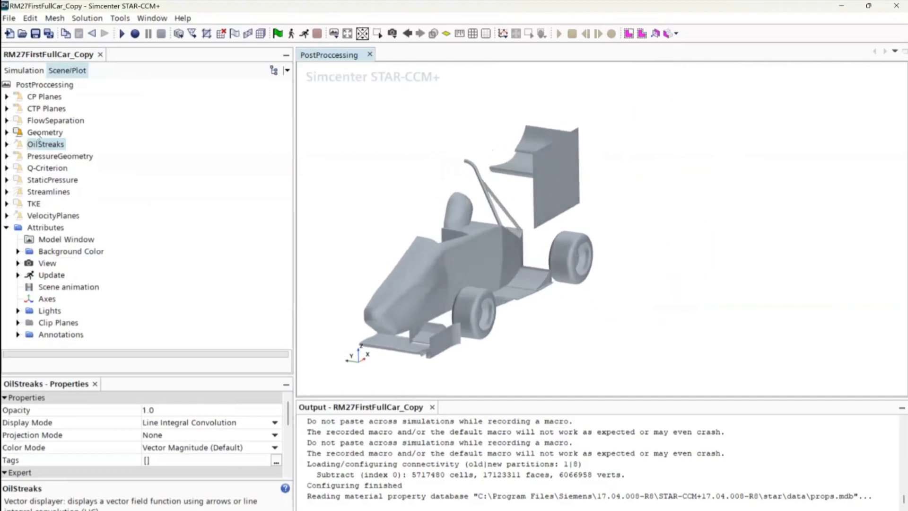
pyautogui.click(43, 133)
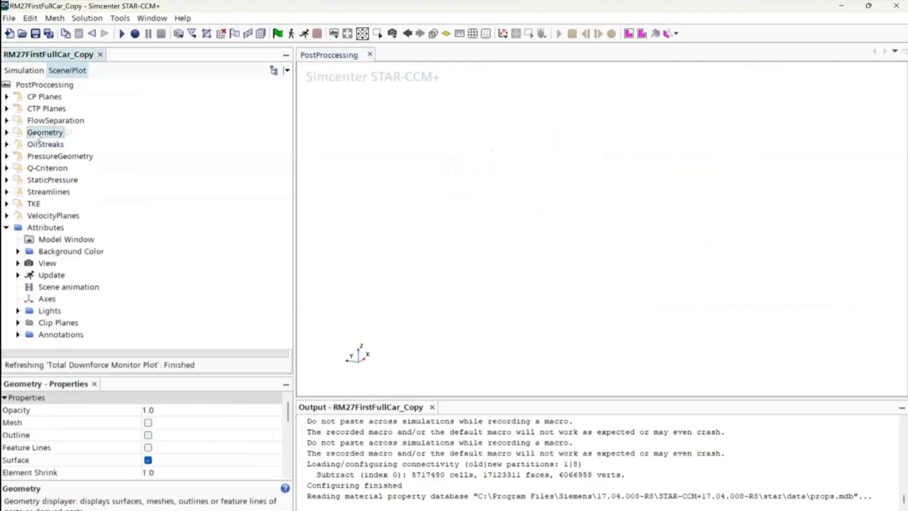
pyautogui.click(47, 108)
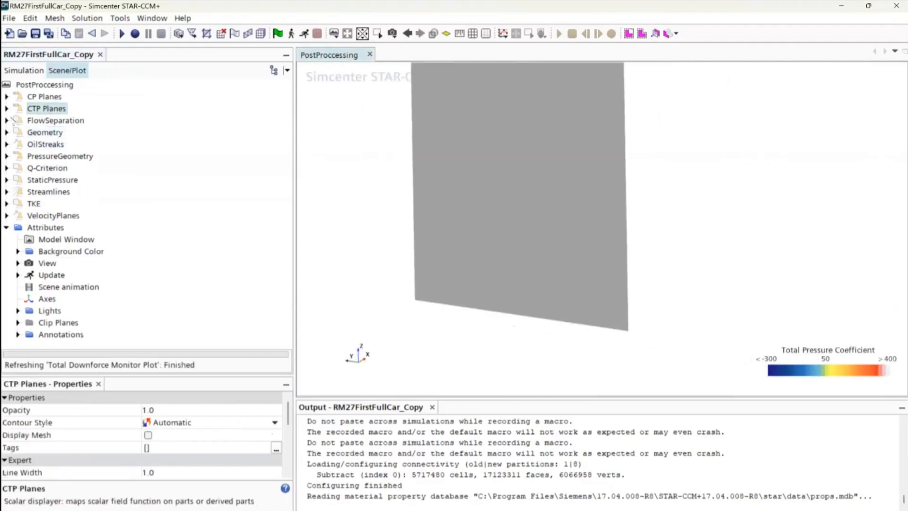
# - Look through the plane sections assigned as parts of the CTP Planes displayer
pyautogui.click(6, 109)
pyautogui.click(18, 120)
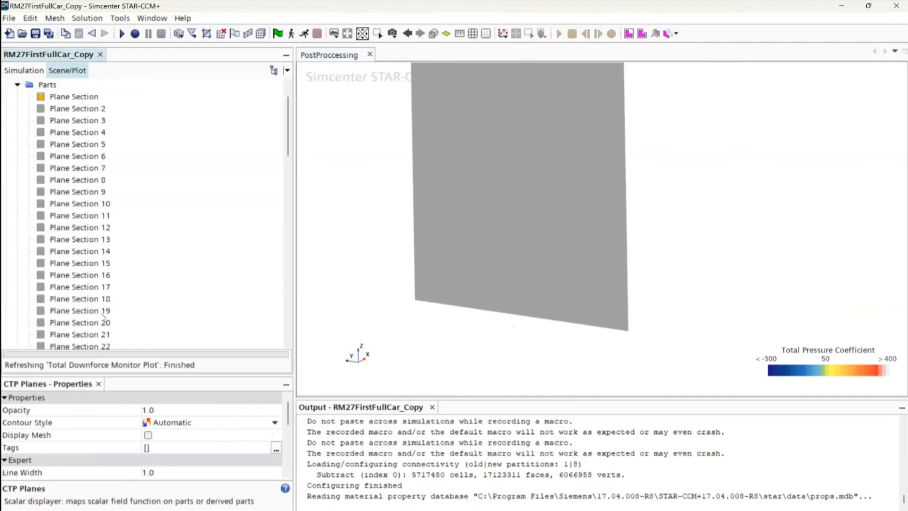
pyautogui.scroll(-6, 98, 296)
pyautogui.scroll(7, 98, 297)
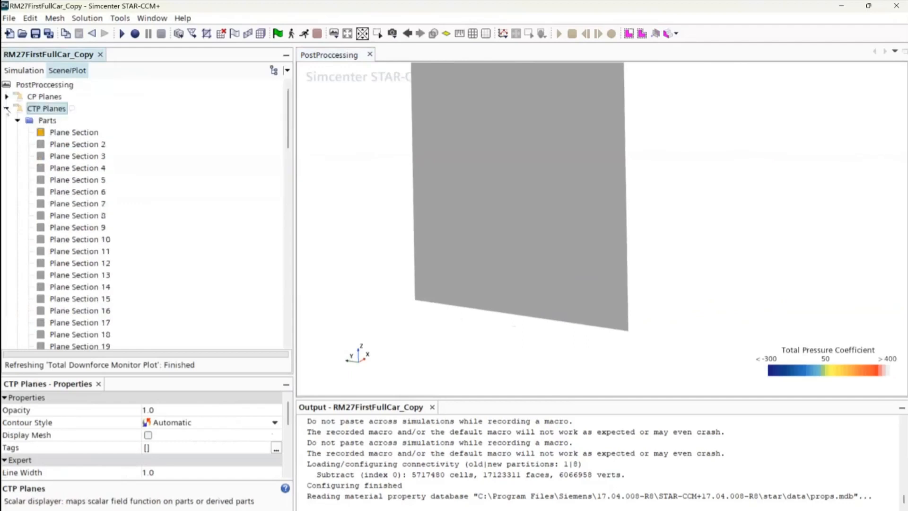
pyautogui.click(6, 108)
# - Show the CP Planes displayer in place of CTP Planes and inspect the pressure coefficient near the plane's lower corner
pyautogui.click(44, 97)
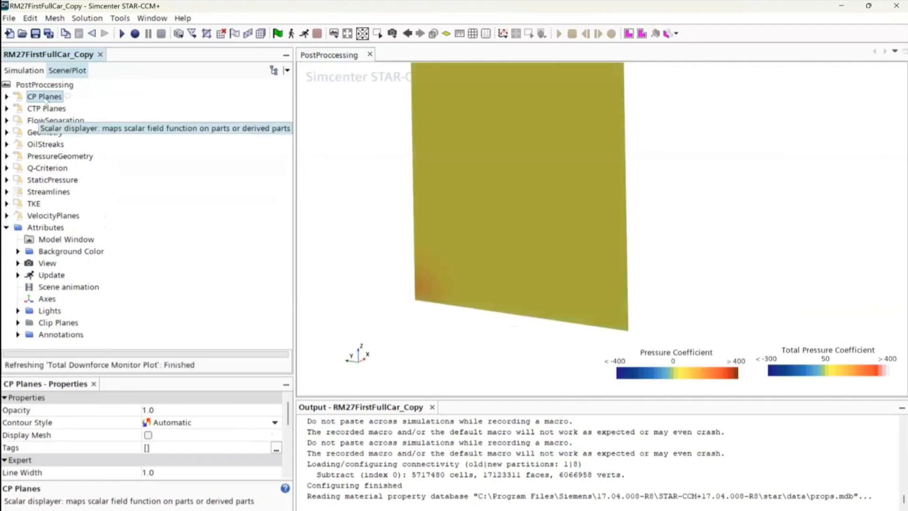
pyautogui.click(45, 108)
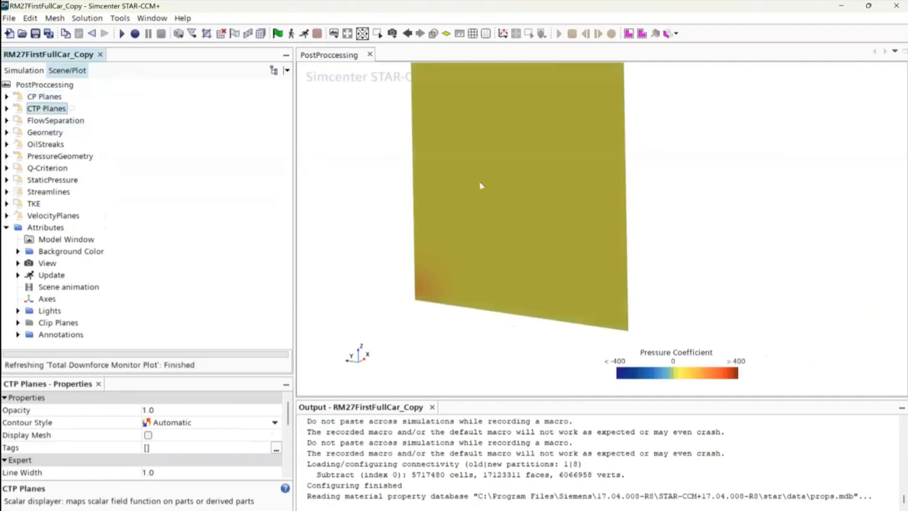
pyautogui.scroll(5, 366, 311)
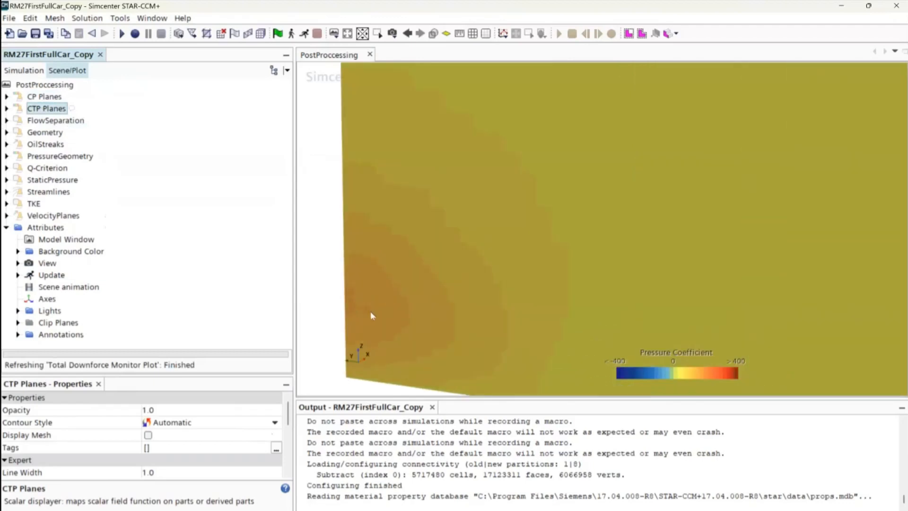
pyautogui.scroll(-4, 373, 313)
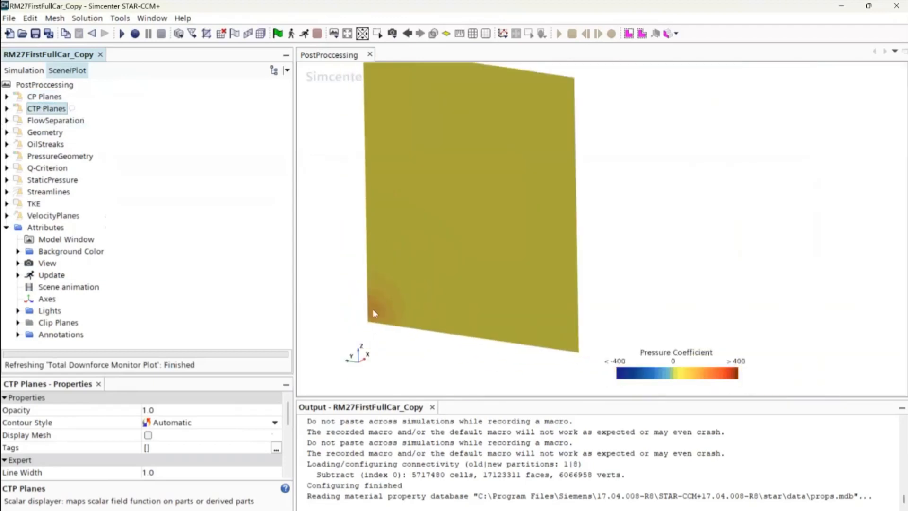
# - Compare the CTP Planes and CP Planes displayers, then leave both hidden
pyautogui.doubleClick(44, 111)
pyautogui.doubleClick(41, 98)
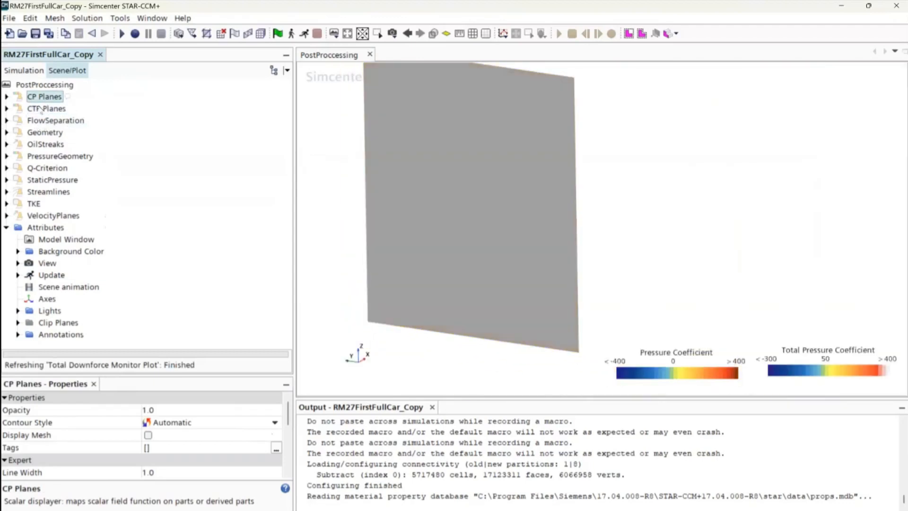
pyautogui.doubleClick(45, 109)
pyautogui.doubleClick(43, 96)
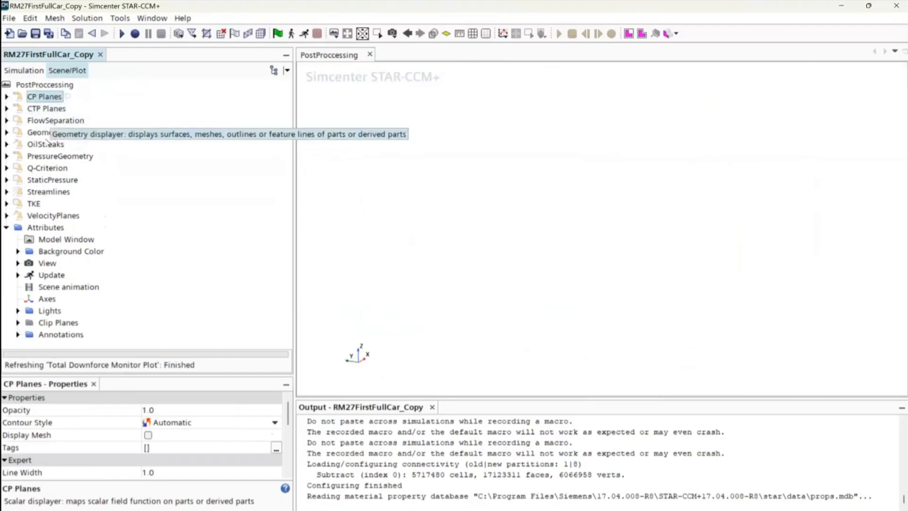
# - Show the PressureGeometry displayer and examine the surface pressure on the car's nose, front wing and wheels
pyautogui.doubleClick(71, 156)
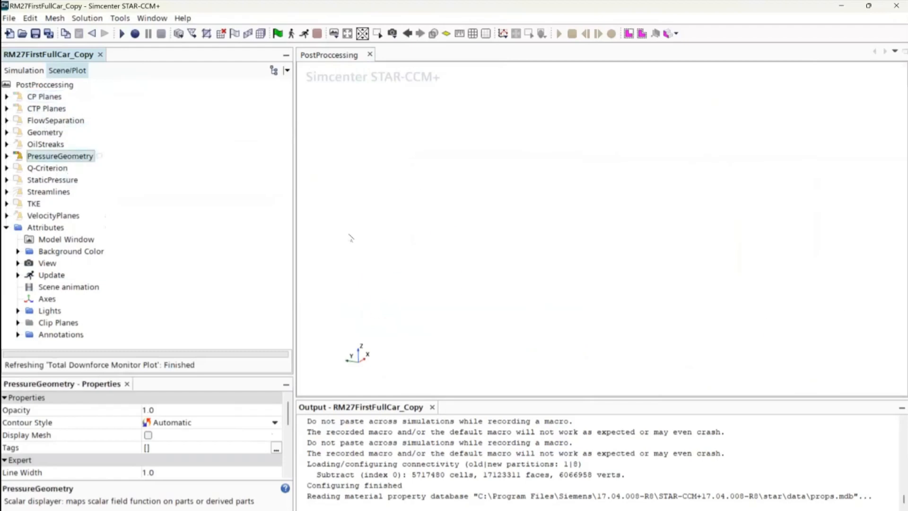
pyautogui.scroll(4, 380, 268)
pyautogui.scroll(5, 381, 268)
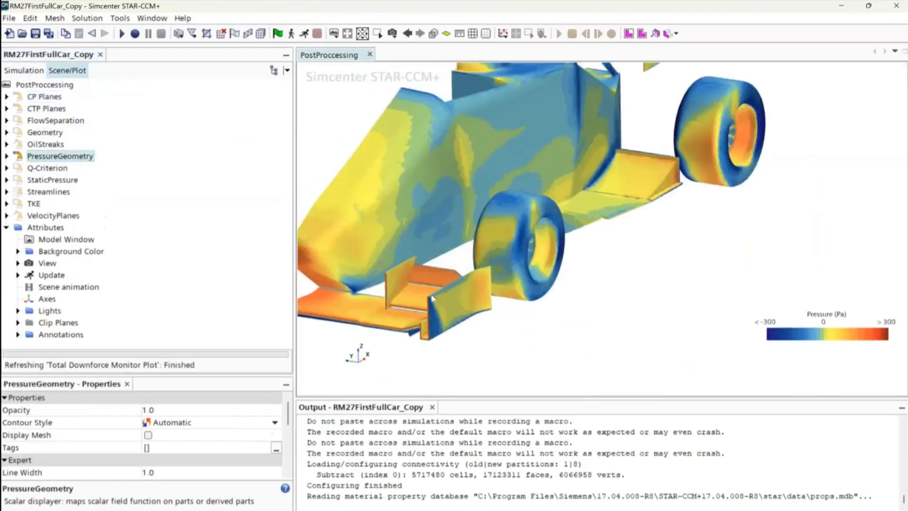
pyautogui.scroll(-8, 468, 290)
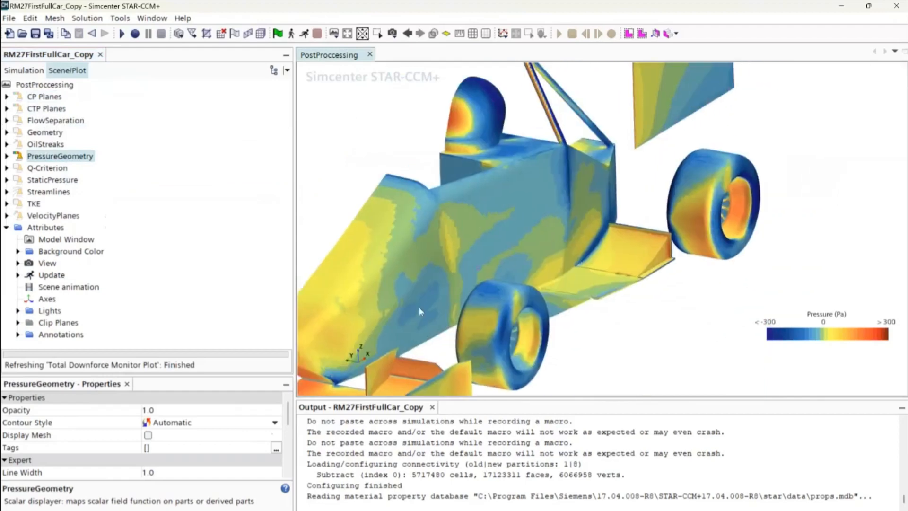
pyautogui.moveTo(607, 216); pyautogui.dragTo(560, 307)
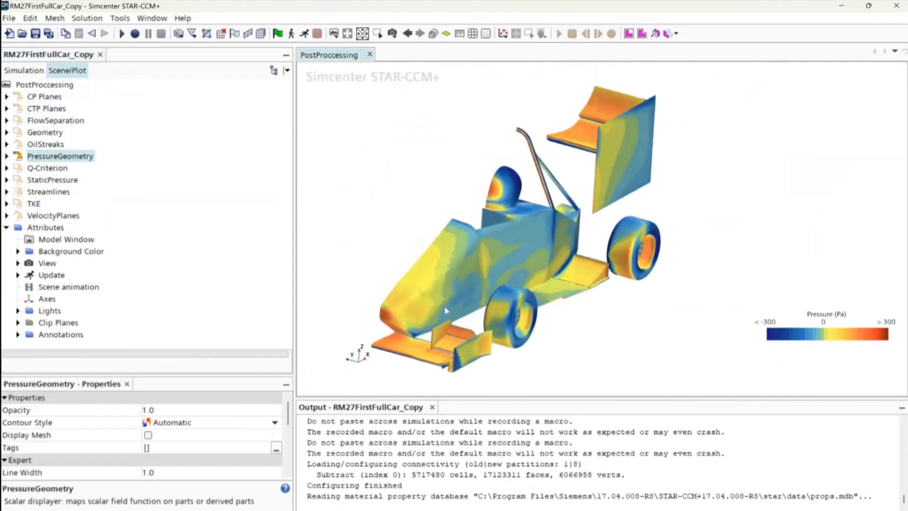
# - Examine the surface pressure on the underside of the front wing and the car's floor
pyautogui.moveTo(444, 307); pyautogui.dragTo(436, 168)
pyautogui.scroll(5, 397, 249)
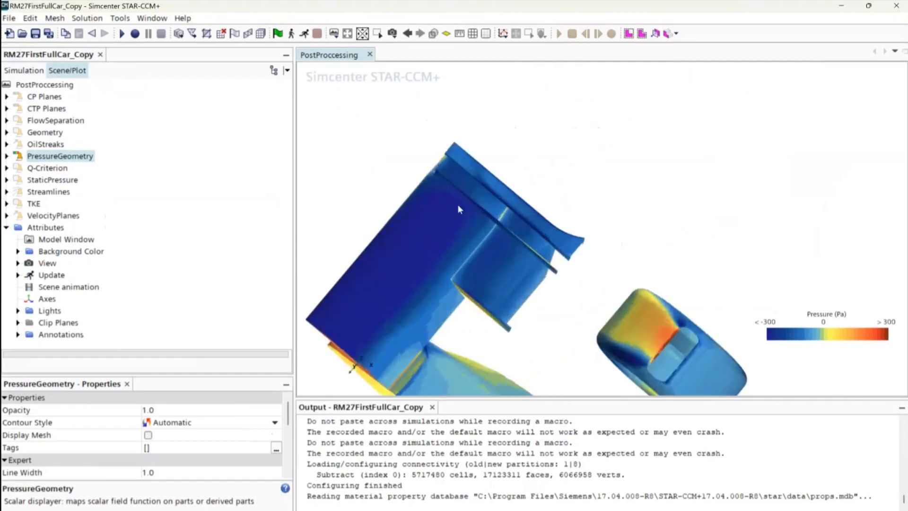
pyautogui.moveTo(457, 205); pyautogui.dragTo(459, 316)
pyautogui.scroll(-5, 458, 316)
pyautogui.moveTo(549, 203); pyautogui.dragTo(517, 196, button='right')
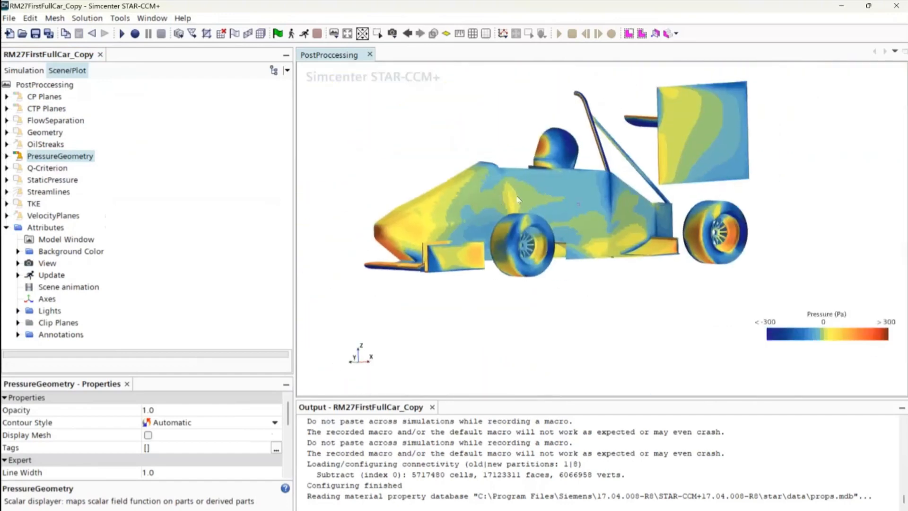
pyautogui.moveTo(517, 198); pyautogui.dragTo(461, 73)
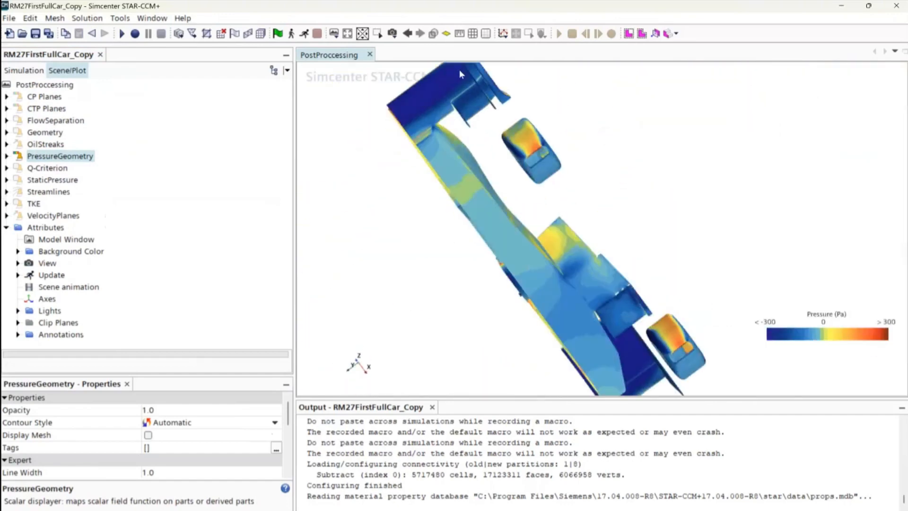
pyautogui.moveTo(530, 206); pyautogui.dragTo(533, 267)
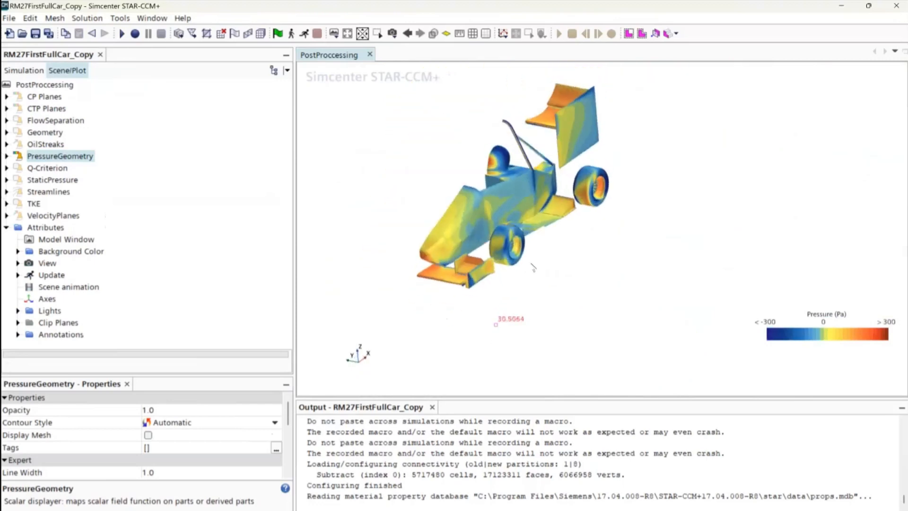
# - Hide the PressureGeometry displayer and show the Geometry and TKE displayers together
pyautogui.click(46, 157)
pyautogui.doubleClick(46, 157)
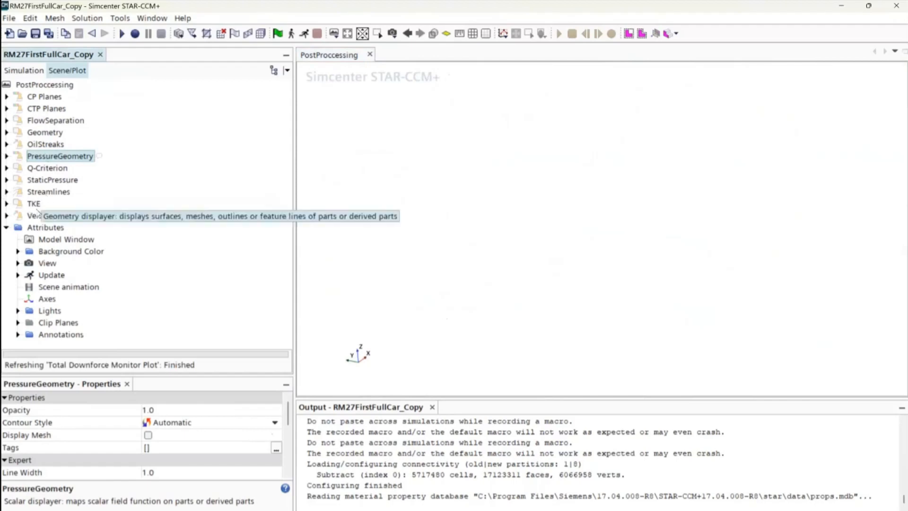
pyautogui.doubleClick(45, 133)
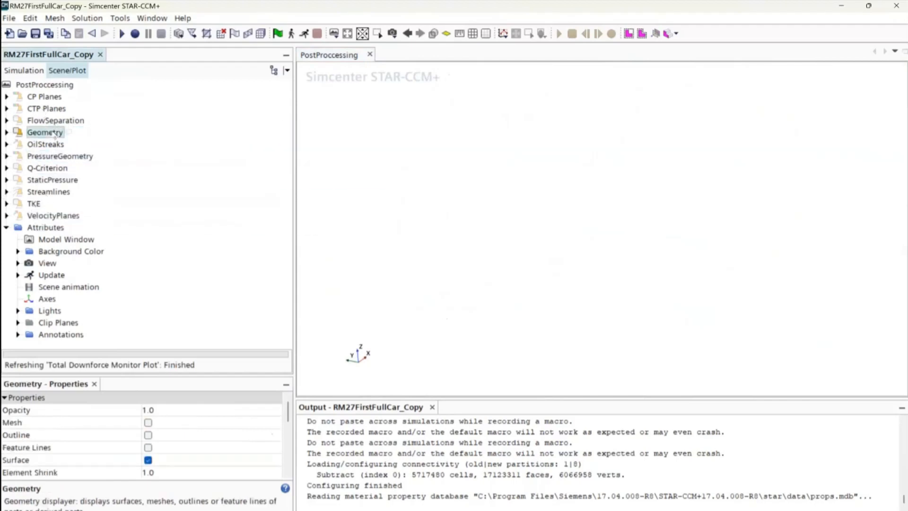
pyautogui.scroll(-3, 566, 190)
pyautogui.moveTo(566, 189); pyautogui.dragTo(573, 179)
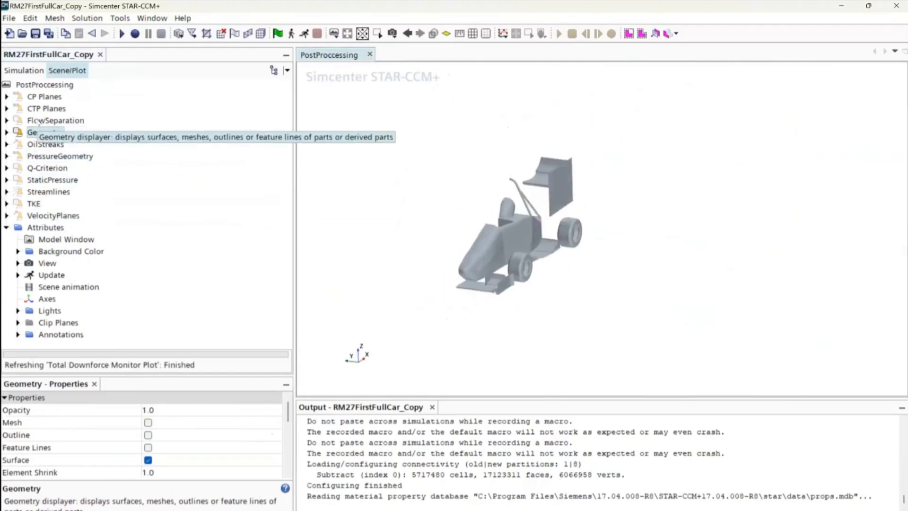
pyautogui.doubleClick(34, 204)
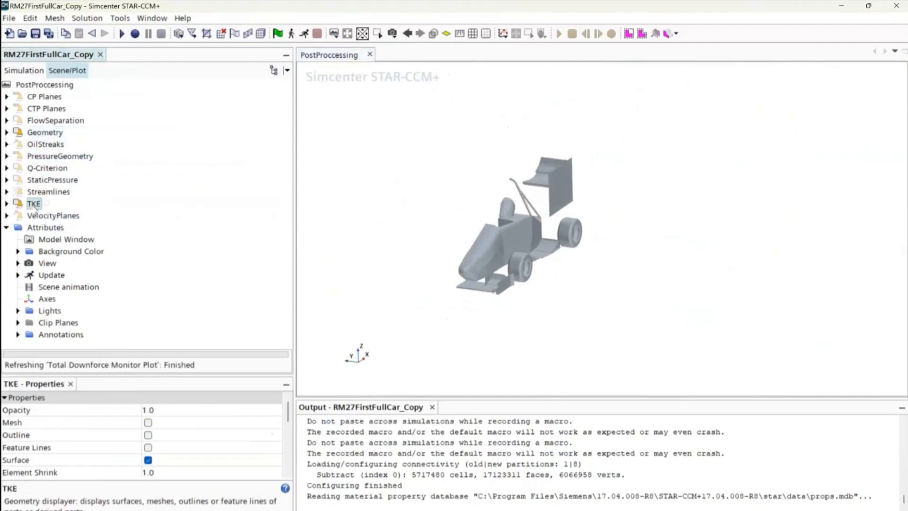
# - Hide the TKE displayer and show the Q-Criterion displayer over the car geometry
pyautogui.scroll(5, 515, 239)
pyautogui.moveTo(546, 254)
pyautogui.mouseDown()
pyautogui.moveTo(554, 239)
pyautogui.moveTo(550, 264)
pyautogui.mouseUp()
pyautogui.doubleClick(34, 204)
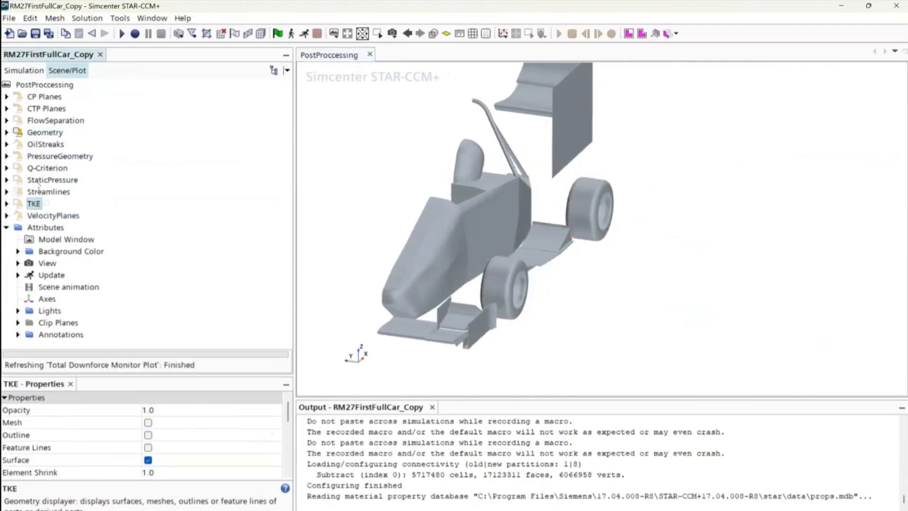
pyautogui.click(47, 181)
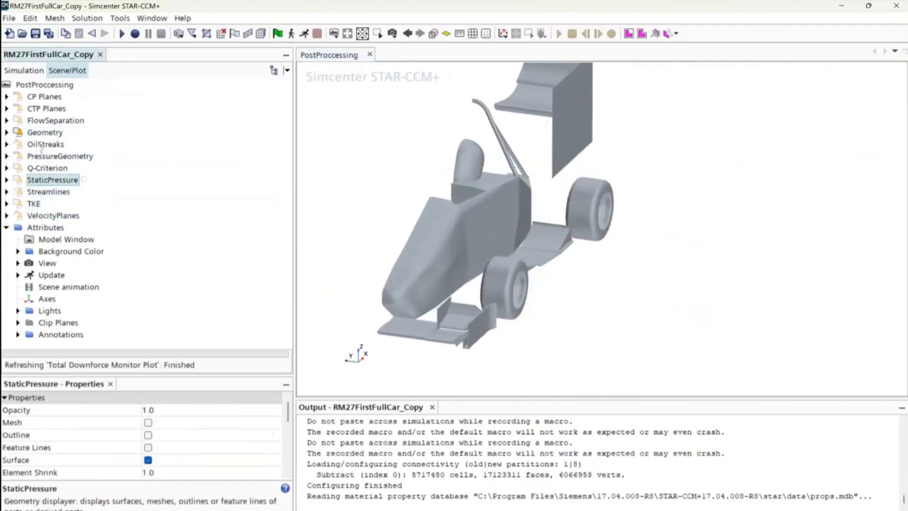
pyautogui.doubleClick(40, 167)
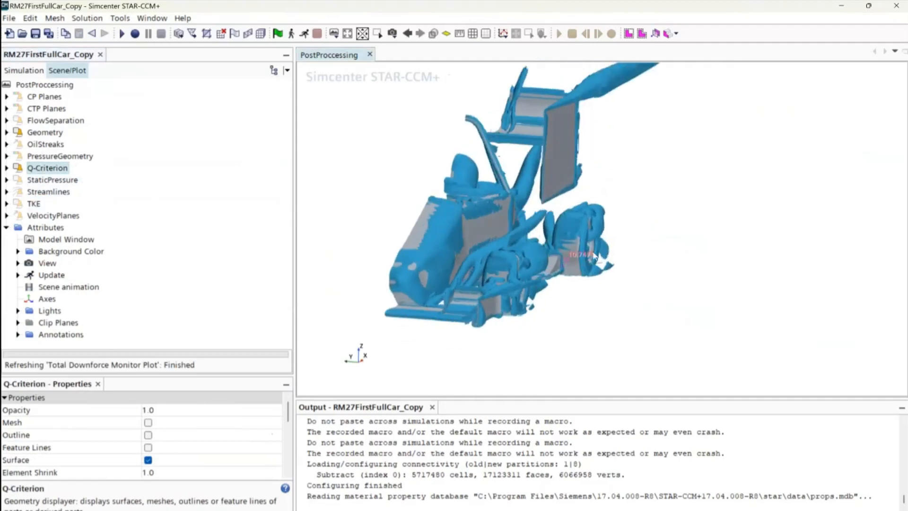
# - Examine the Q-Criterion vortex structures around the car's nose, front wing and front wheel
pyautogui.moveTo(594, 257); pyautogui.dragTo(493, 270)
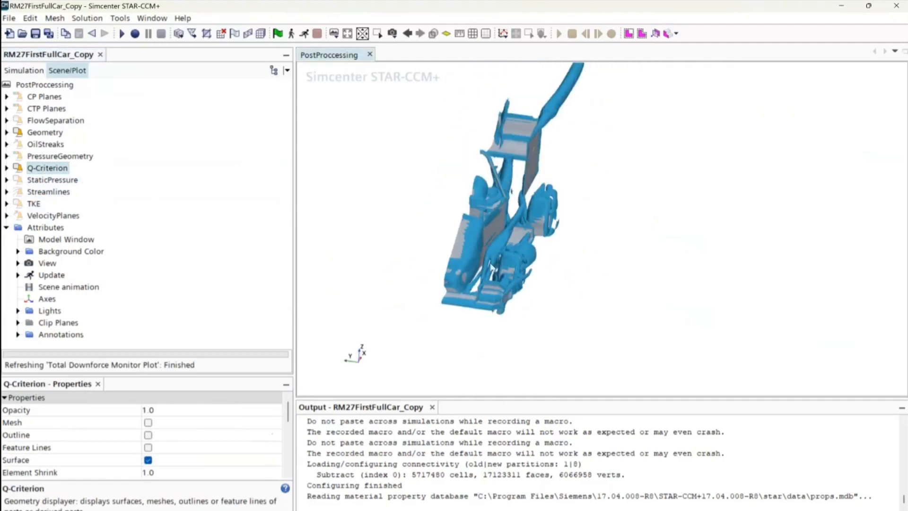
pyautogui.scroll(6, 493, 270)
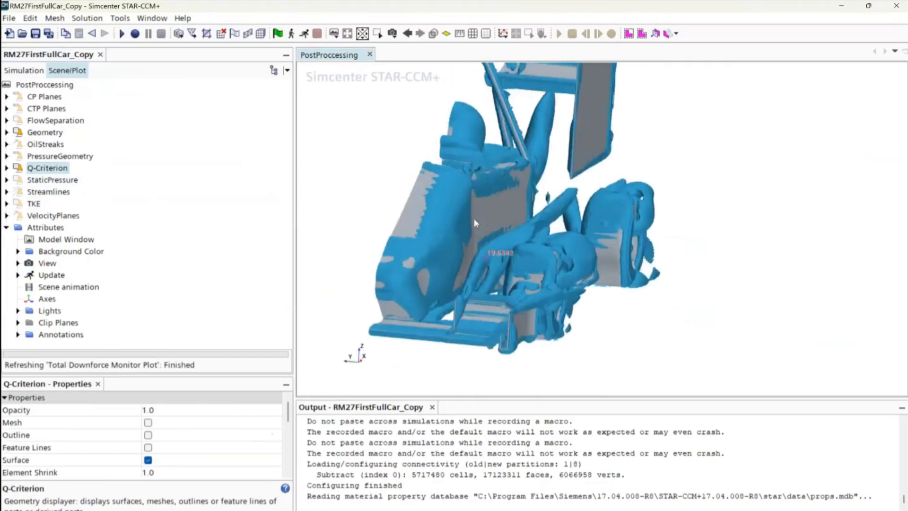
pyautogui.moveTo(474, 219); pyautogui.dragTo(469, 287)
pyautogui.scroll(-4, 535, 242)
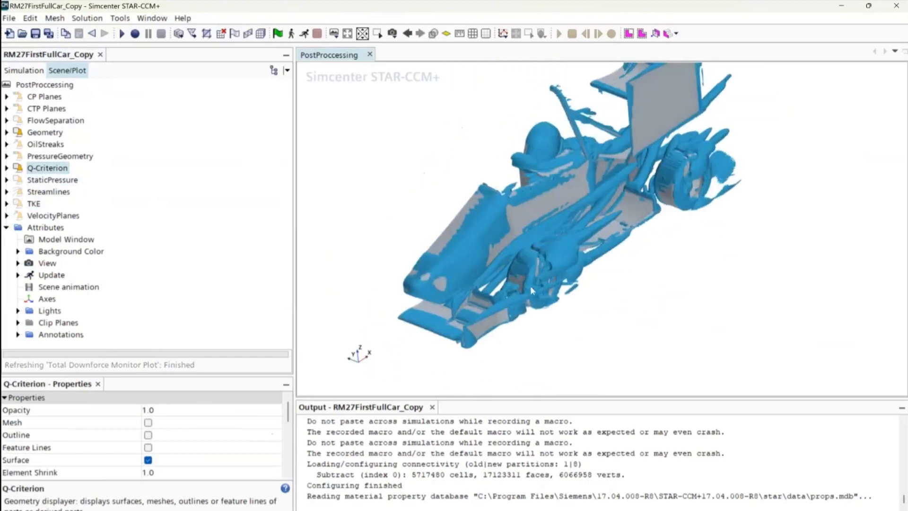
pyautogui.scroll(5, 530, 285)
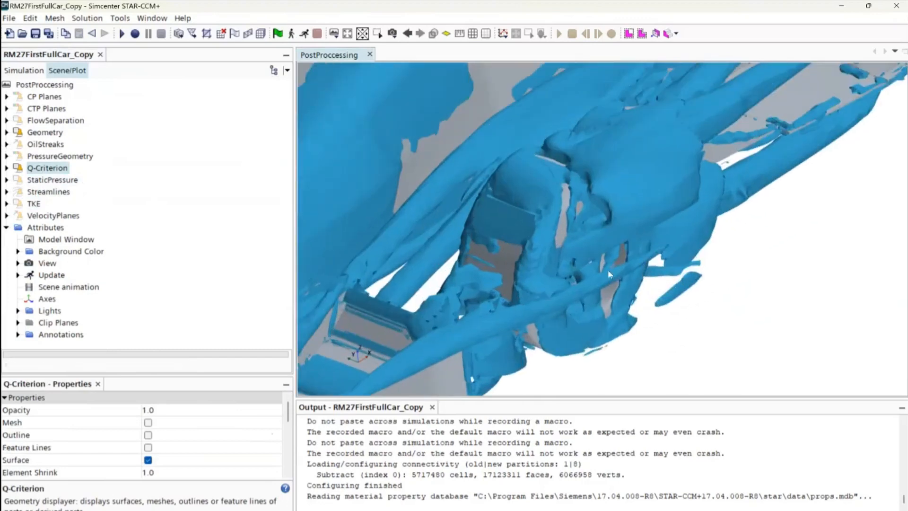
pyautogui.scroll(-8, 608, 271)
pyautogui.scroll(3, 648, 193)
pyautogui.moveTo(573, 301); pyautogui.dragTo(536, 277)
# - Hide the Q-Criterion displayer and show the StaticPressure displayer together with Geometry
pyautogui.doubleClick(47, 168)
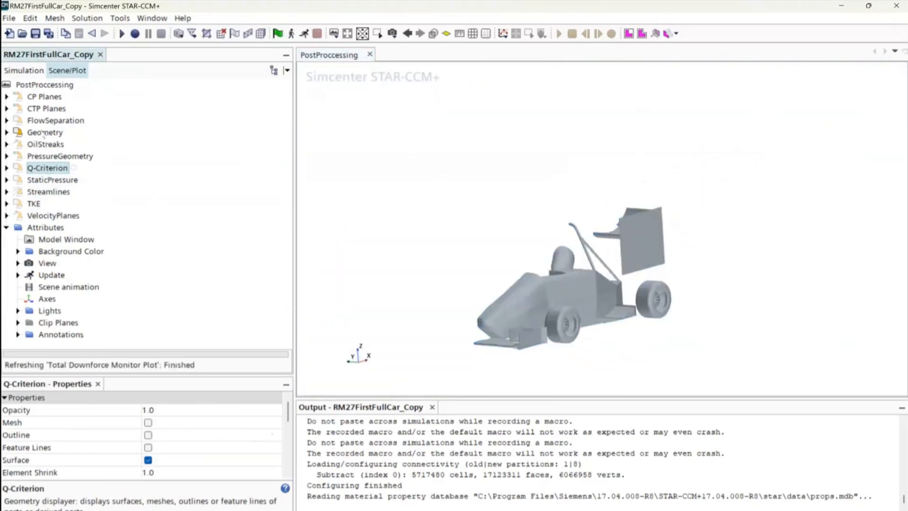
pyautogui.doubleClick(41, 133)
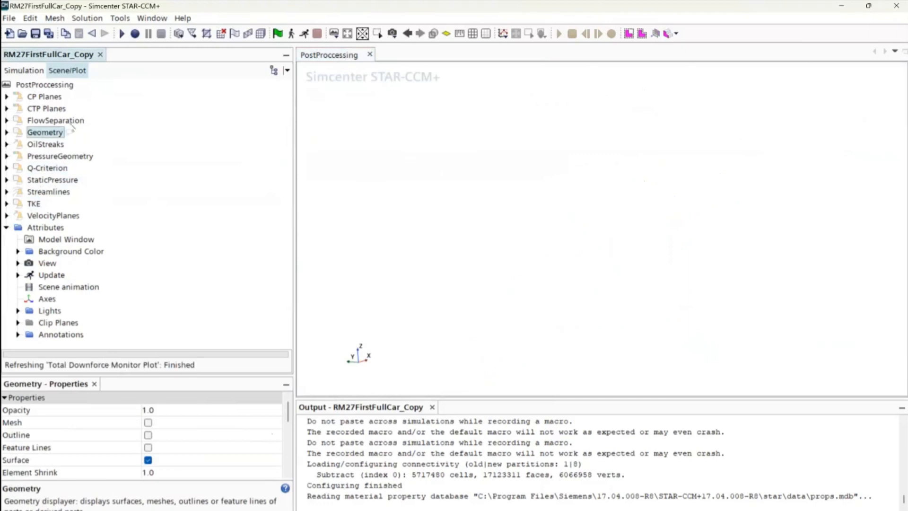
pyautogui.doubleClick(49, 180)
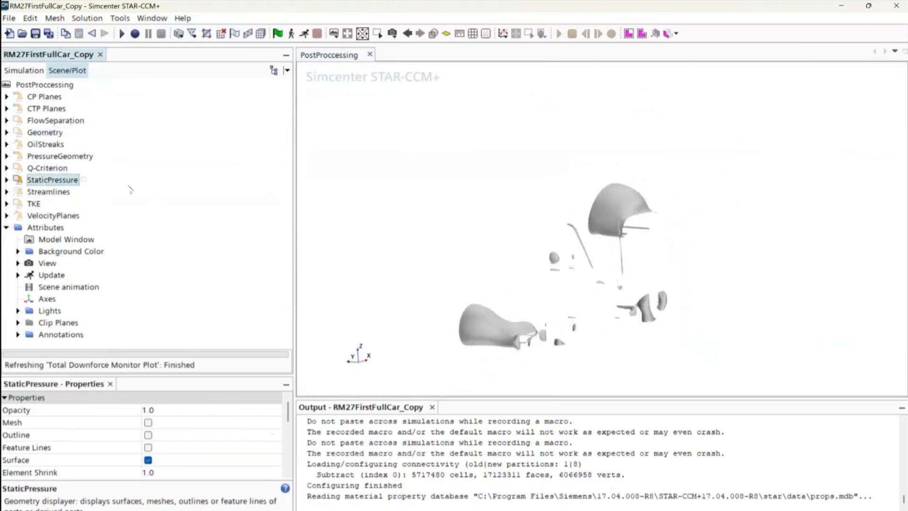
pyautogui.doubleClick(45, 132)
# - Examine the static pressure isosurface around the front wing and the rear wing from several sides
pyautogui.scroll(5, 544, 264)
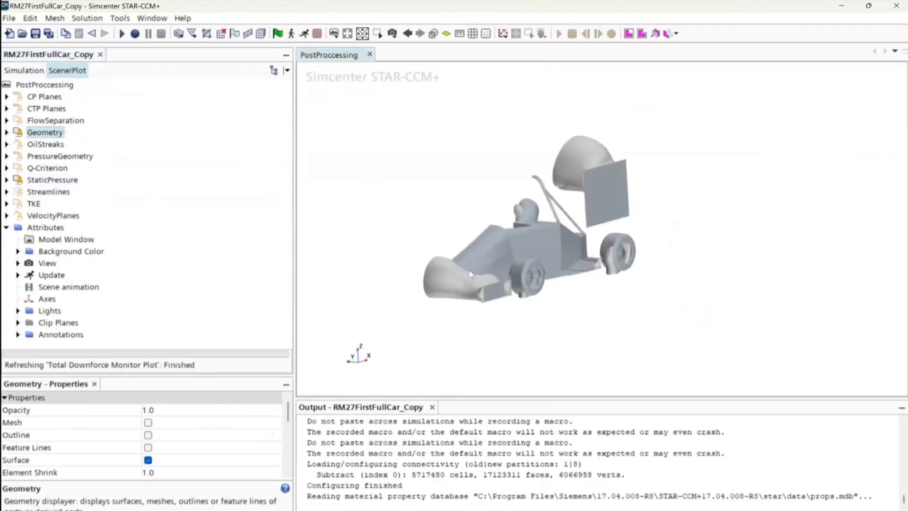
pyautogui.moveTo(545, 264)
pyautogui.mouseDown()
pyautogui.moveTo(561, 282)
pyautogui.moveTo(624, 293)
pyautogui.mouseUp()
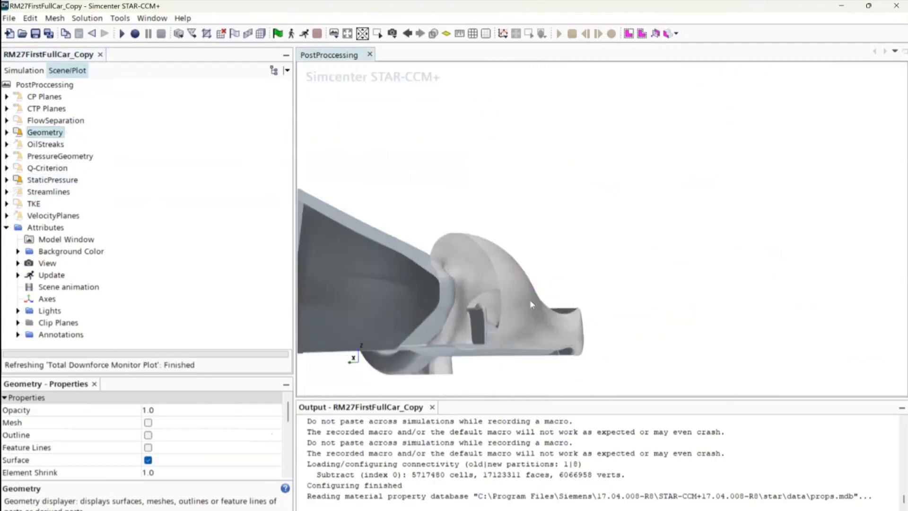
pyautogui.moveTo(529, 299)
pyautogui.mouseDown()
pyautogui.moveTo(482, 293)
pyautogui.moveTo(548, 304)
pyautogui.moveTo(655, 266)
pyautogui.moveTo(497, 211)
pyautogui.moveTo(427, 162)
pyautogui.moveTo(544, 185)
pyautogui.mouseUp()
# - Look up the isovalue of the Q-Criterion isosurface among the simulation's derived parts
pyautogui.click(24, 70)
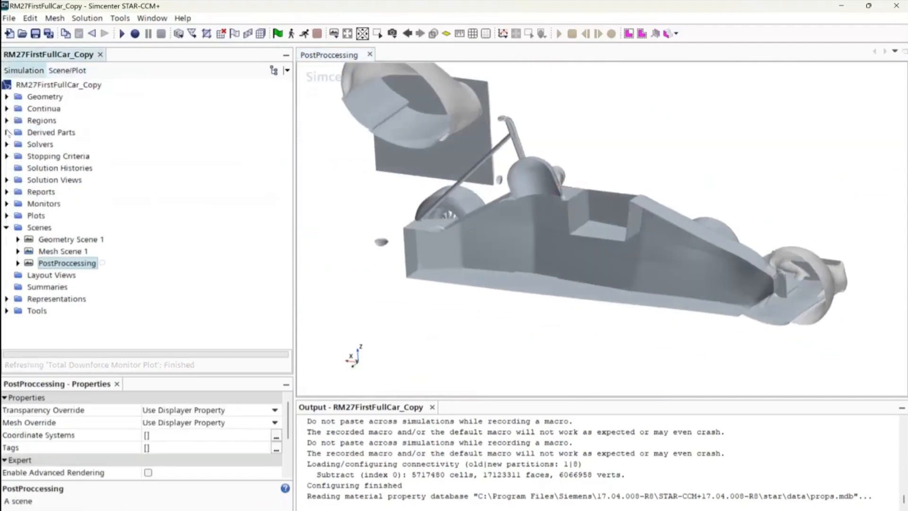
pyautogui.click(19, 145)
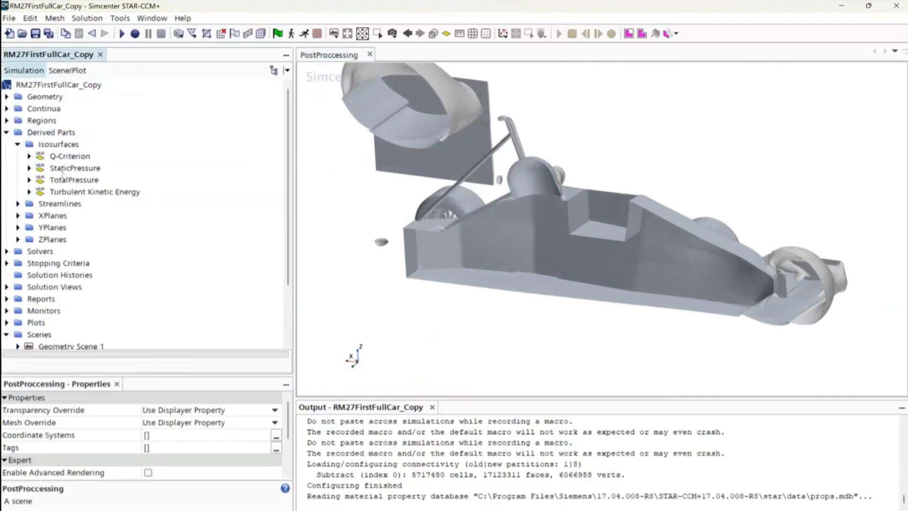
pyautogui.click(71, 156)
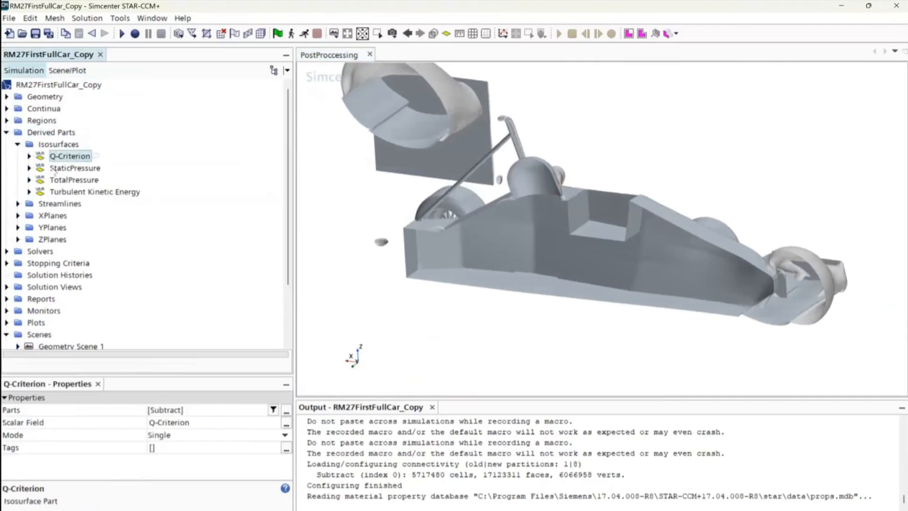
pyautogui.click(61, 169)
pyautogui.click(61, 168)
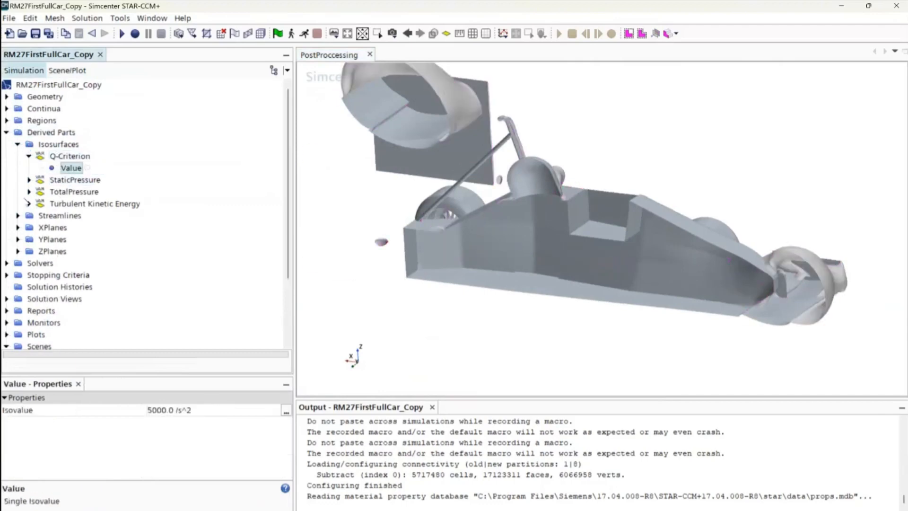
pyautogui.click(29, 157)
# - Check the isovalues of the StaticPressure and TotalPressure isosurfaces
pyautogui.click(29, 168)
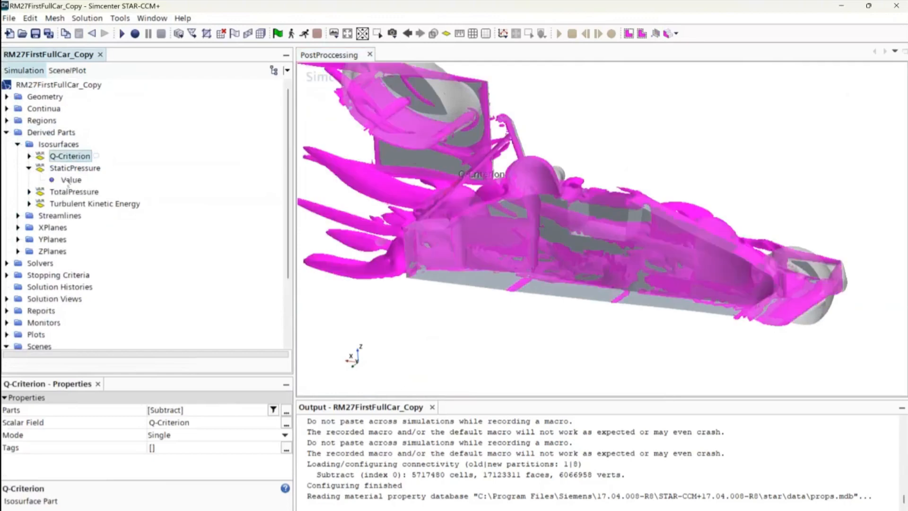
pyautogui.click(71, 179)
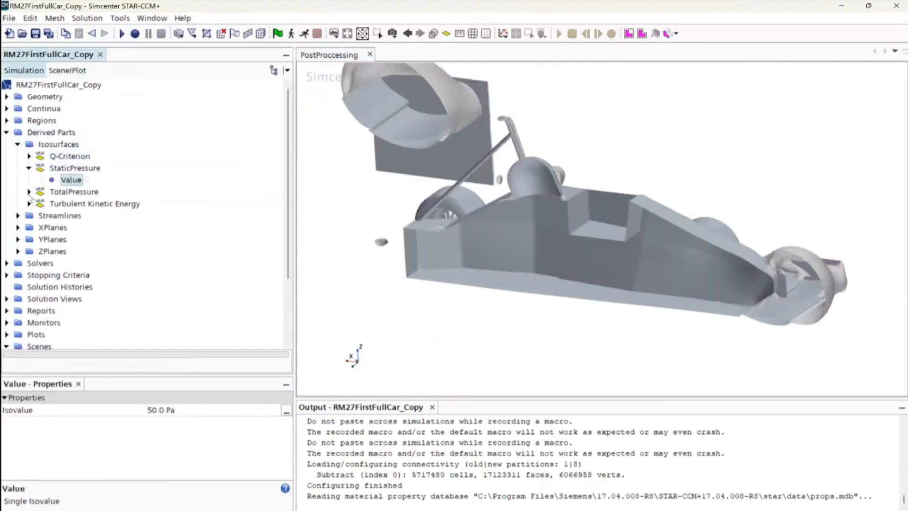
pyautogui.click(29, 192)
pyautogui.click(71, 203)
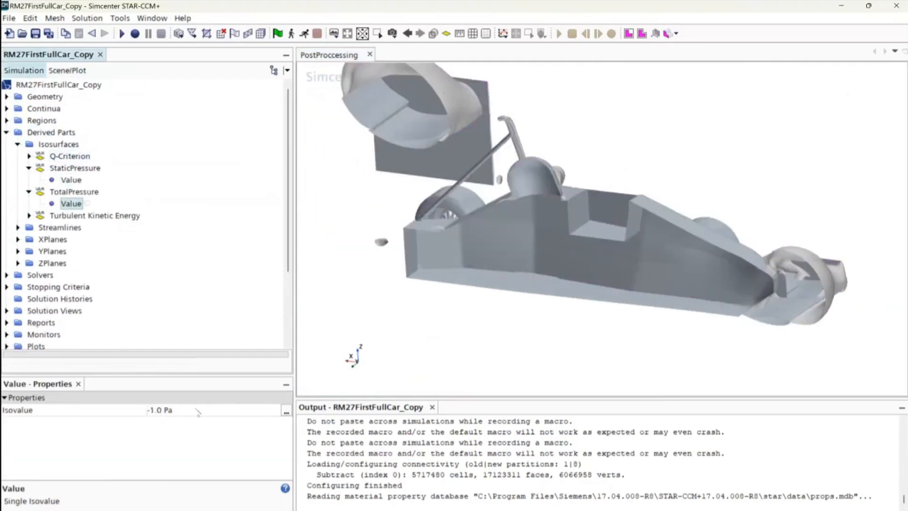
pyautogui.click(29, 192)
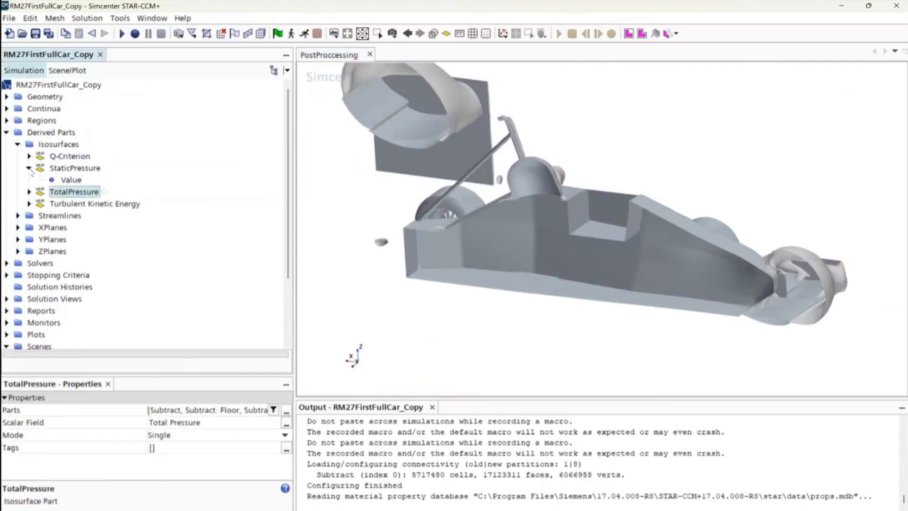
pyautogui.click(29, 168)
# - Examine the static pressure isosurface ahead of the front wing, rear wing and wheels, with the scene's displayer list open again
pyautogui.click(514, 315)
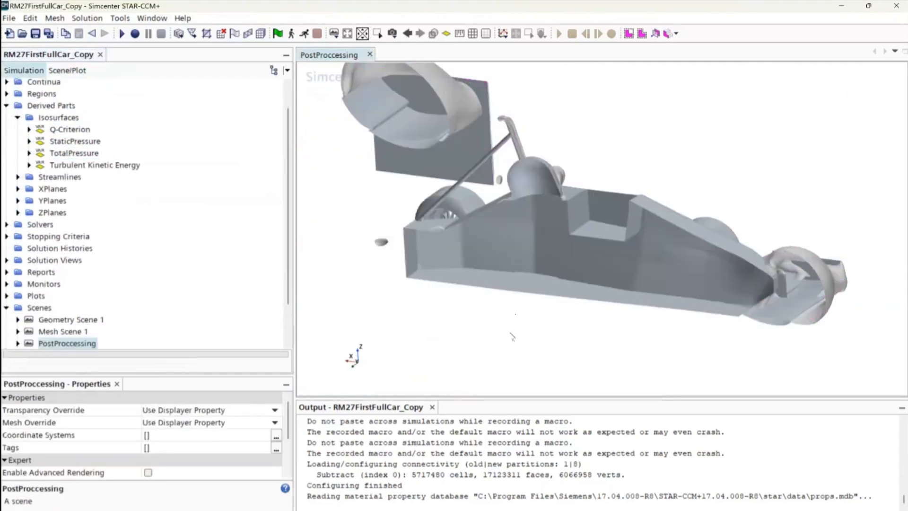
pyautogui.moveTo(512, 335); pyautogui.dragTo(651, 290)
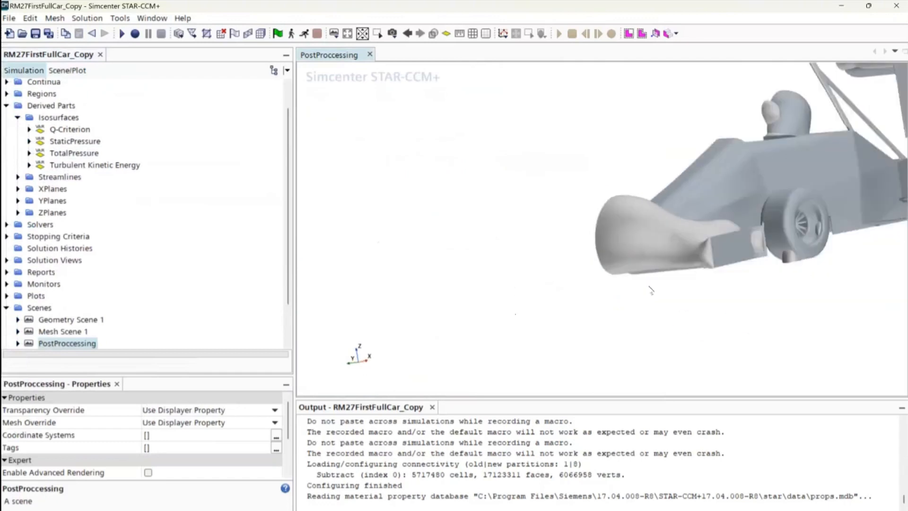
pyautogui.moveTo(651, 290); pyautogui.dragTo(546, 304, button='right')
pyautogui.moveTo(545, 304); pyautogui.dragTo(572, 324)
pyautogui.click(67, 72)
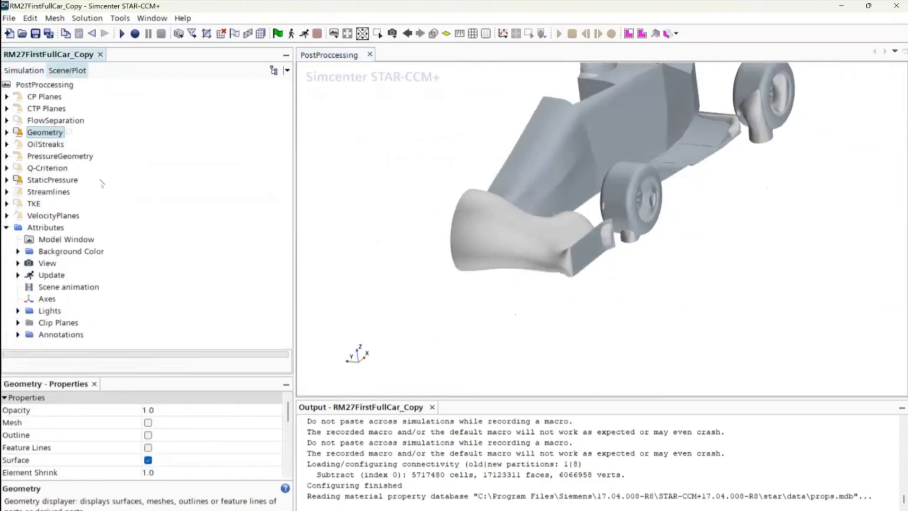
pyautogui.moveTo(585, 200); pyautogui.dragTo(560, 211)
pyautogui.scroll(-5, 529, 234)
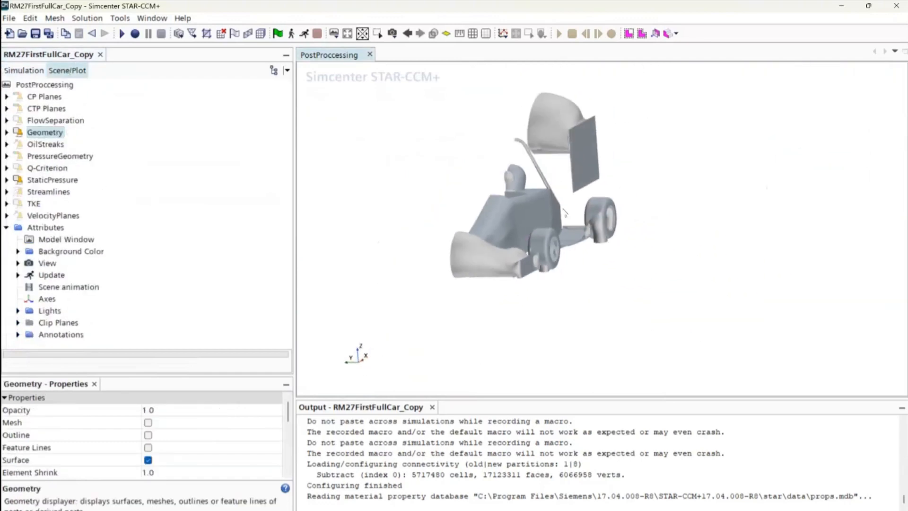
pyautogui.moveTo(560, 211); pyautogui.dragTo(523, 260, button='right')
pyautogui.scroll(2, 523, 260)
pyautogui.moveTo(524, 262); pyautogui.dragTo(548, 265)
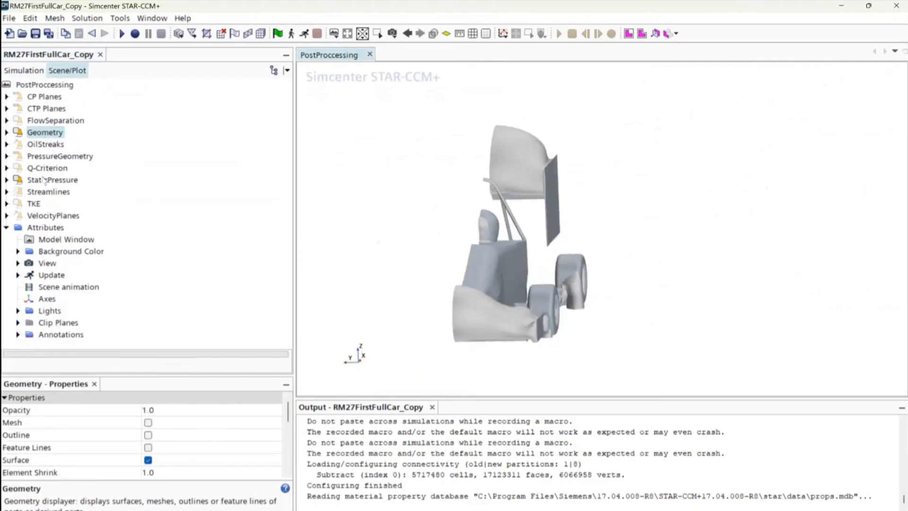
# - Hide the StaticPressure displayer and show the FlowSeparation displayer with the car geometry
pyautogui.click(44, 180)
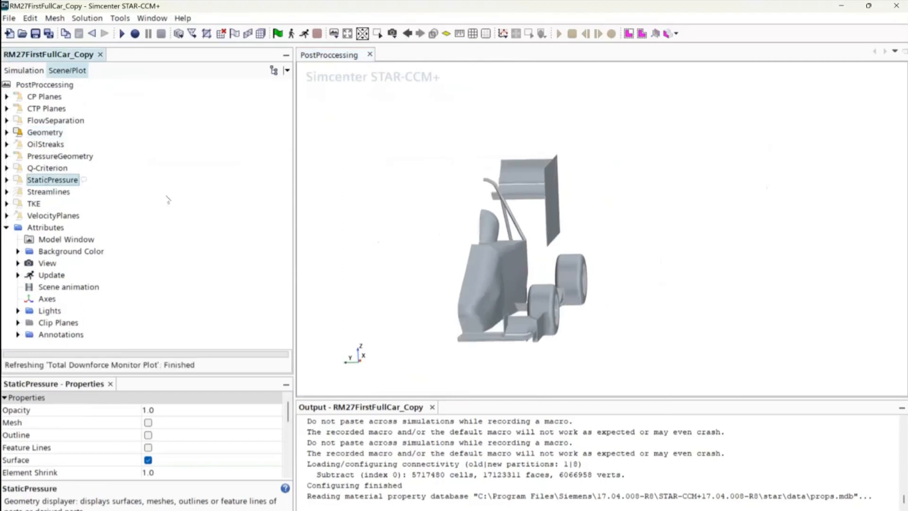
pyautogui.click(47, 109)
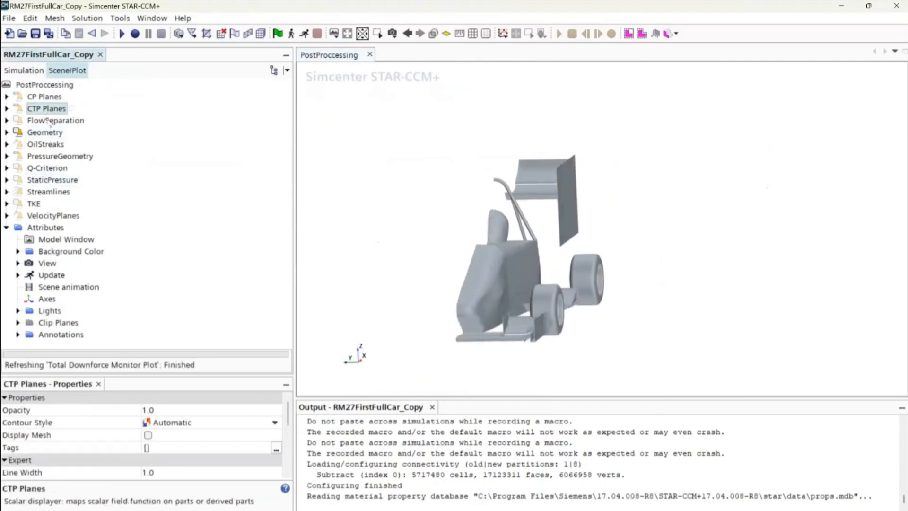
pyautogui.click(52, 120)
# - Highlight the TotalPressure derived part in the scene and examine the flow separation isosurface around the car
pyautogui.click(24, 70)
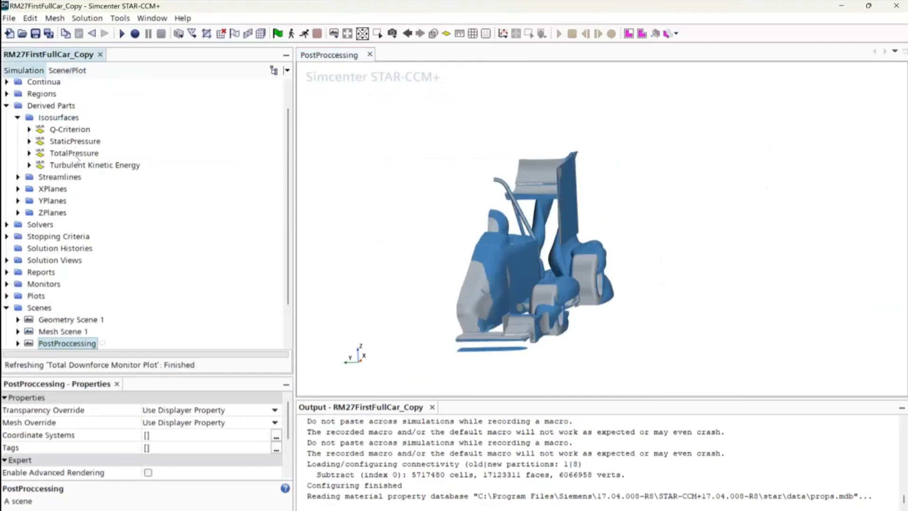
pyautogui.click(74, 153)
pyautogui.click(67, 70)
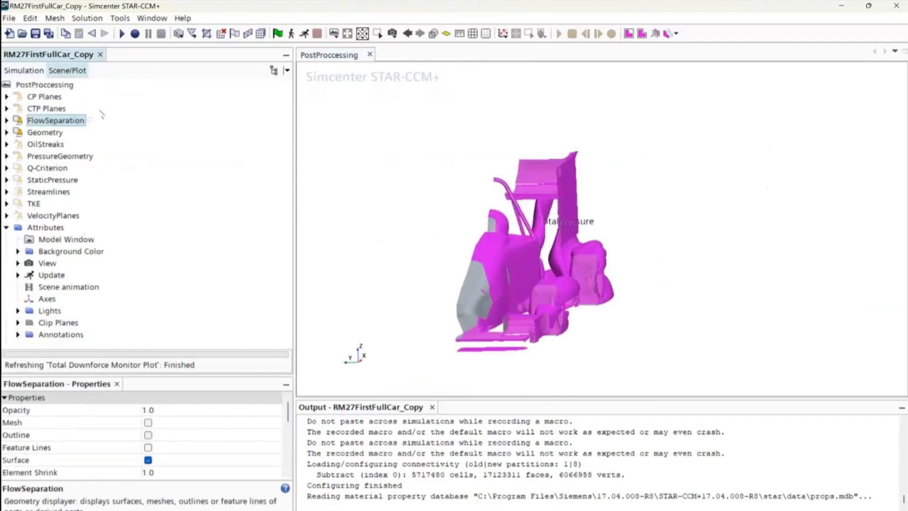
pyautogui.click(386, 277)
pyautogui.moveTo(387, 278); pyautogui.dragTo(473, 199)
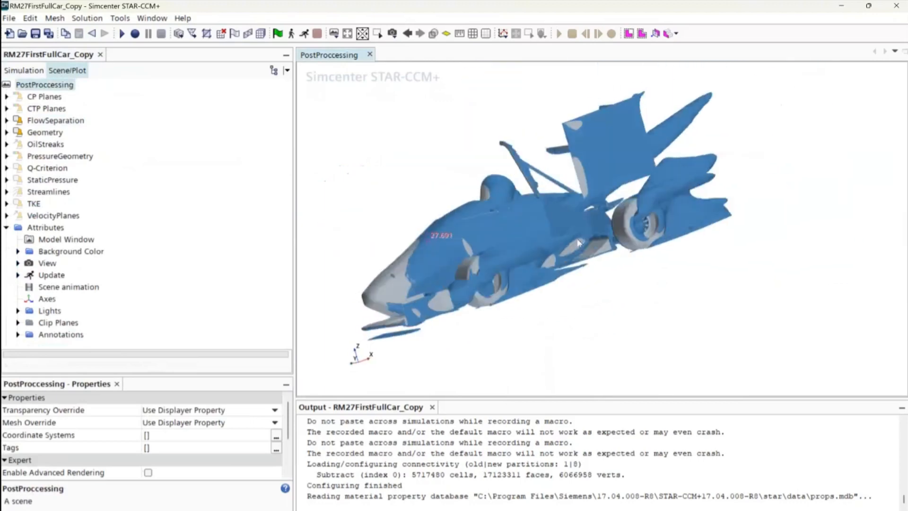
# - Switch from the FlowSeparation displayer to StaticPressure and examine its isosurface around the wheels, floor, front wing and rear wing
pyautogui.click(50, 120)
pyautogui.click(52, 180)
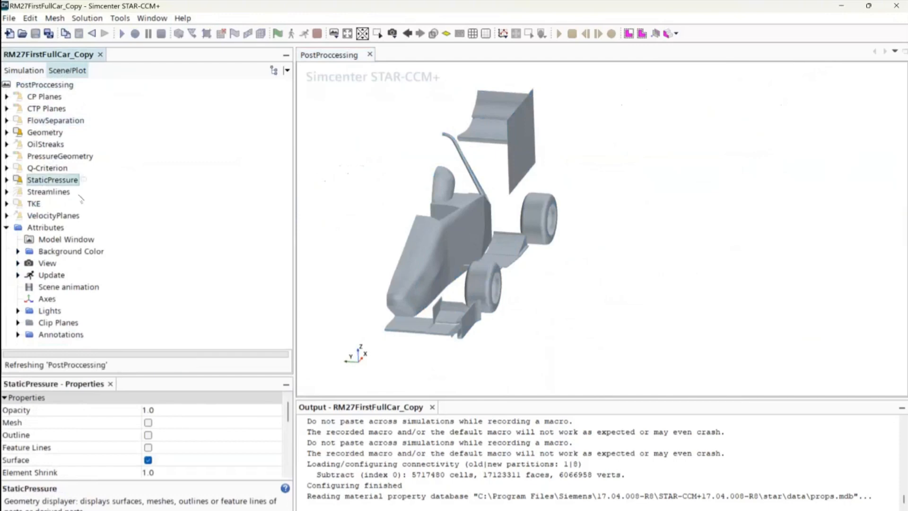
pyautogui.moveTo(438, 264); pyautogui.dragTo(469, 302)
pyautogui.scroll(5, 469, 302)
pyautogui.moveTo(543, 338); pyautogui.dragTo(415, 219, button='right')
pyautogui.scroll(-3, 416, 219)
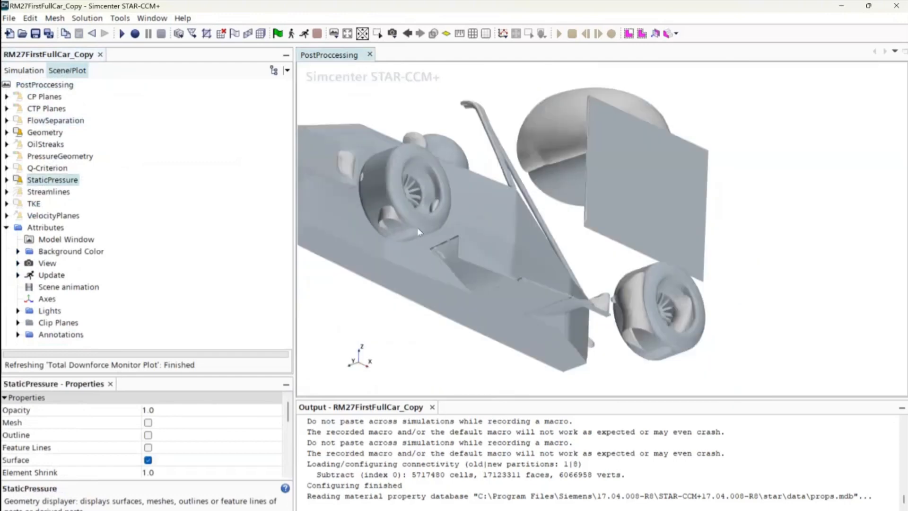
pyautogui.moveTo(416, 222); pyautogui.dragTo(475, 286)
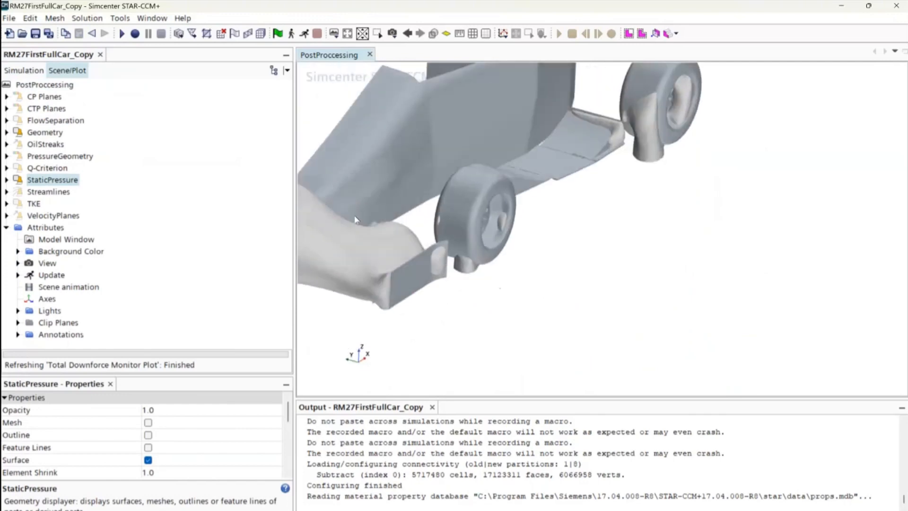
pyautogui.moveTo(458, 247); pyautogui.dragTo(615, 175)
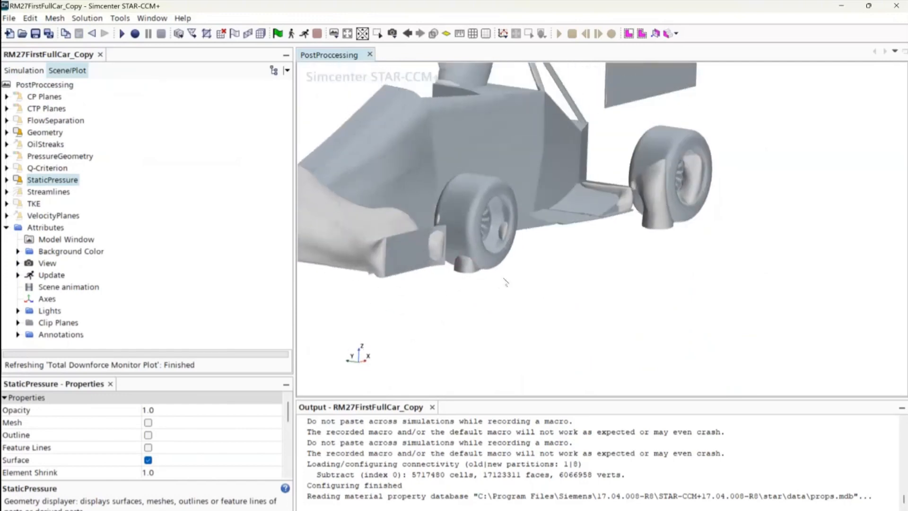
pyautogui.scroll(-5, 482, 213)
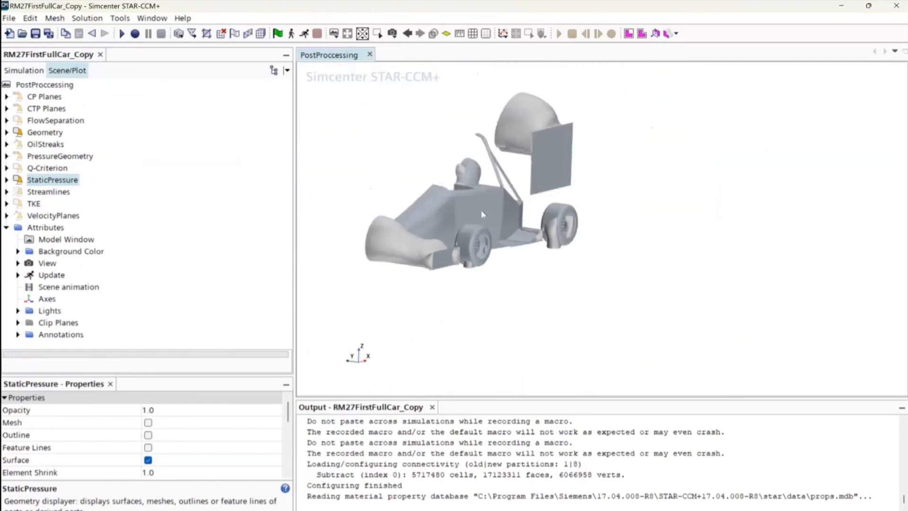
# - Examine the static pressure isosurface around the driver's helmet and the rear wing, then hide the StaticPressure displayer
pyautogui.scroll(5, 482, 215)
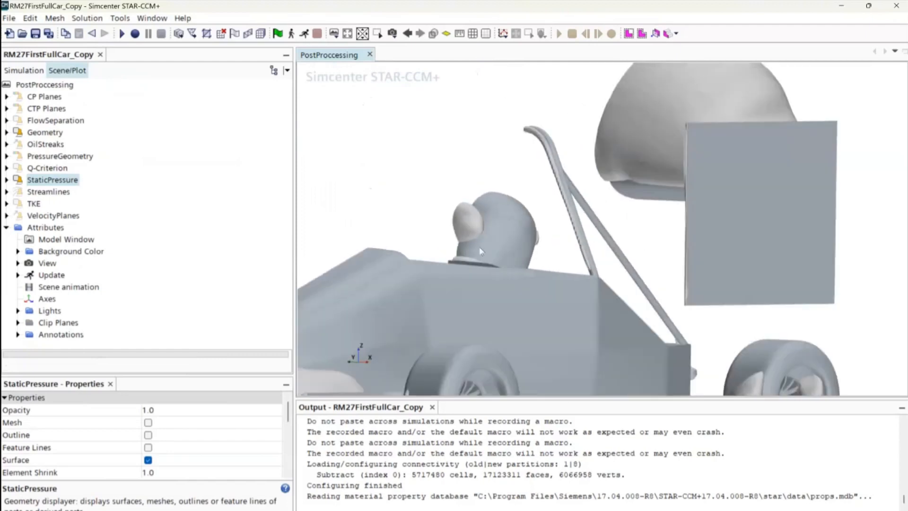
pyautogui.moveTo(678, 132); pyautogui.dragTo(503, 259, button='right')
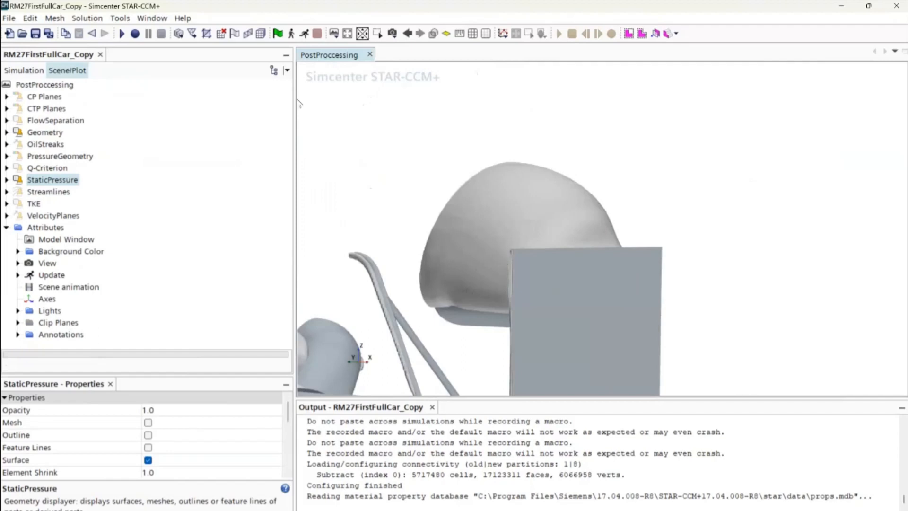
pyautogui.doubleClick(29, 182)
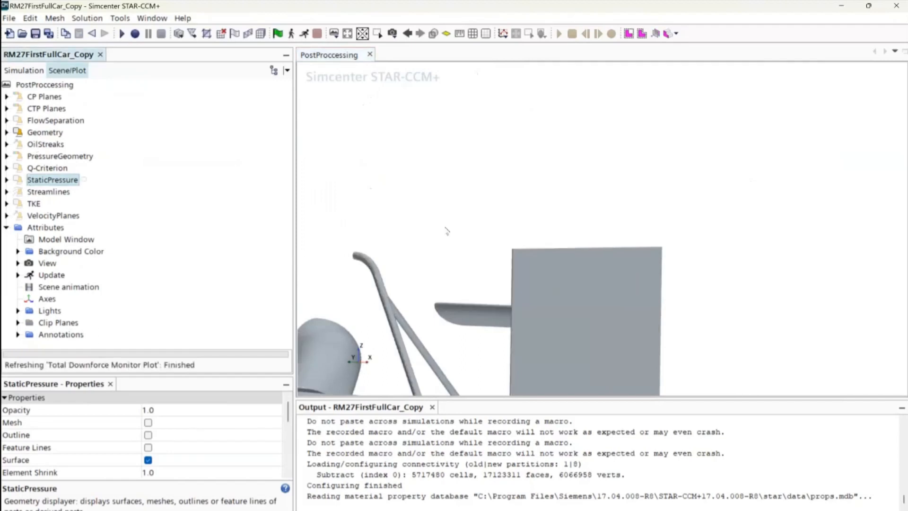
pyautogui.scroll(-5, 445, 227)
pyautogui.scroll(-3, 444, 227)
# - List the derived parts in the Streamlines group of the simulation tree and highlight Presentation Grid duct in the scene
pyautogui.click(48, 193)
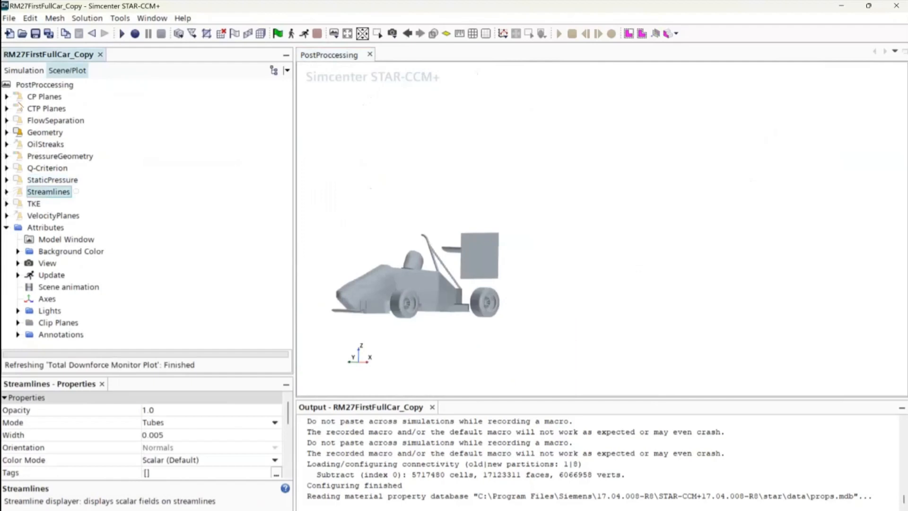
pyautogui.click(24, 70)
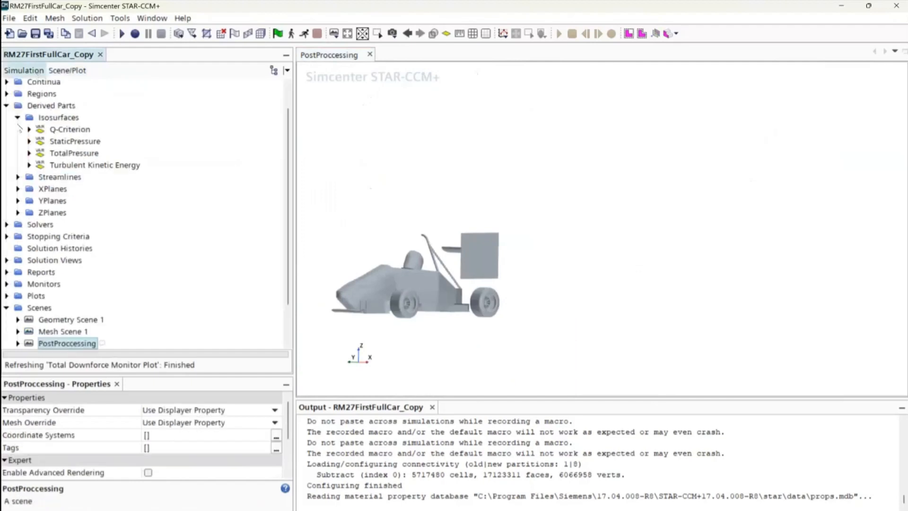
pyautogui.click(17, 118)
pyautogui.click(18, 130)
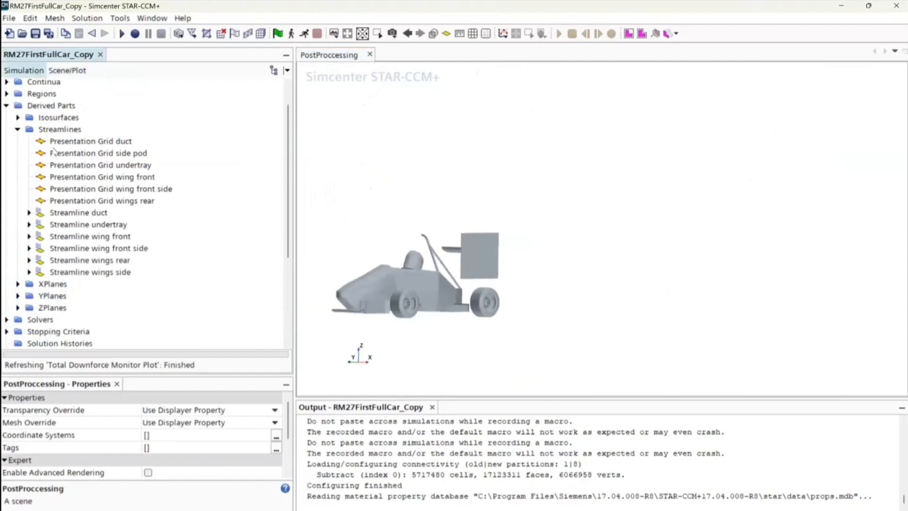
pyautogui.click(78, 142)
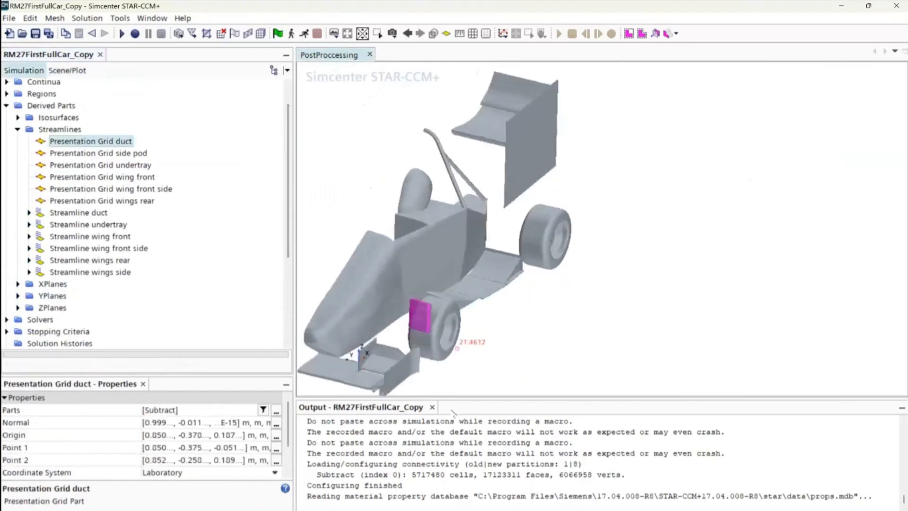
# - Examine the seed point grid of Presentation Grid duct close up, beside the front wheel
pyautogui.moveTo(453, 414); pyautogui.dragTo(451, 440)
pyautogui.moveTo(429, 298); pyautogui.dragTo(423, 220, button='right')
pyautogui.scroll(2, 423, 220)
pyautogui.moveTo(385, 246); pyautogui.dragTo(421, 259, button='right')
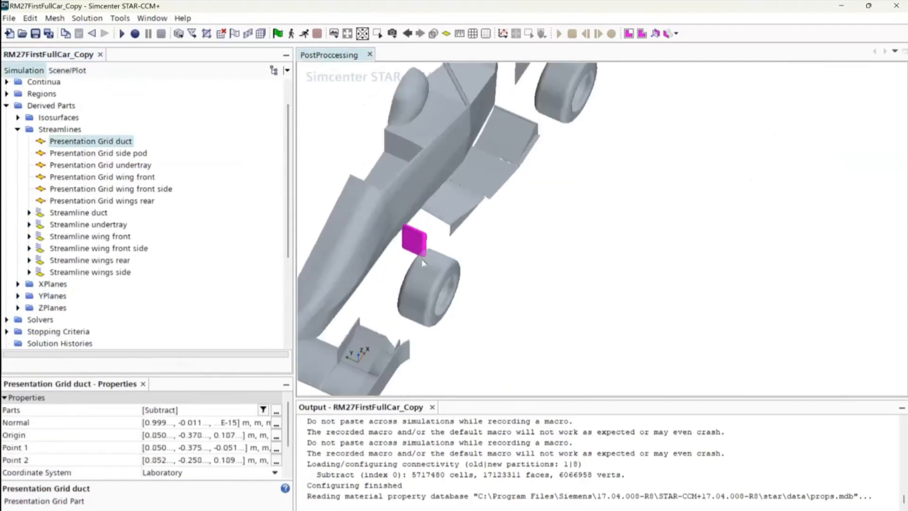
pyautogui.scroll(3, 421, 259)
pyautogui.moveTo(422, 260); pyautogui.dragTo(413, 156)
pyautogui.moveTo(403, 300); pyautogui.dragTo(471, 193, button='right')
pyautogui.scroll(3, 373, 155)
pyautogui.moveTo(472, 193); pyautogui.dragTo(491, 189)
pyautogui.moveTo(336, 139); pyautogui.dragTo(412, 190, button='right')
pyautogui.scroll(4, 412, 191)
pyautogui.click(412, 190)
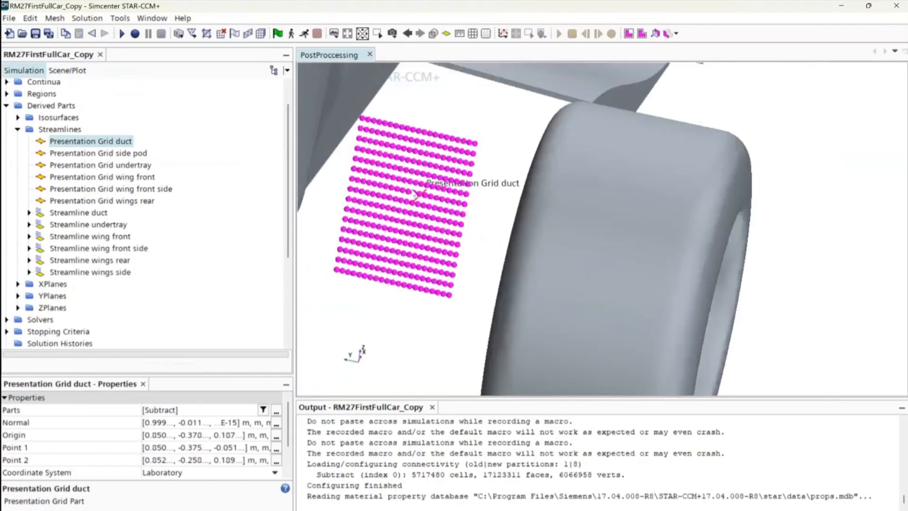
pyautogui.scroll(3, 412, 191)
pyautogui.moveTo(412, 190); pyautogui.dragTo(406, 191)
pyautogui.scroll(1, 105, 179)
pyautogui.scroll(-3, 387, 156)
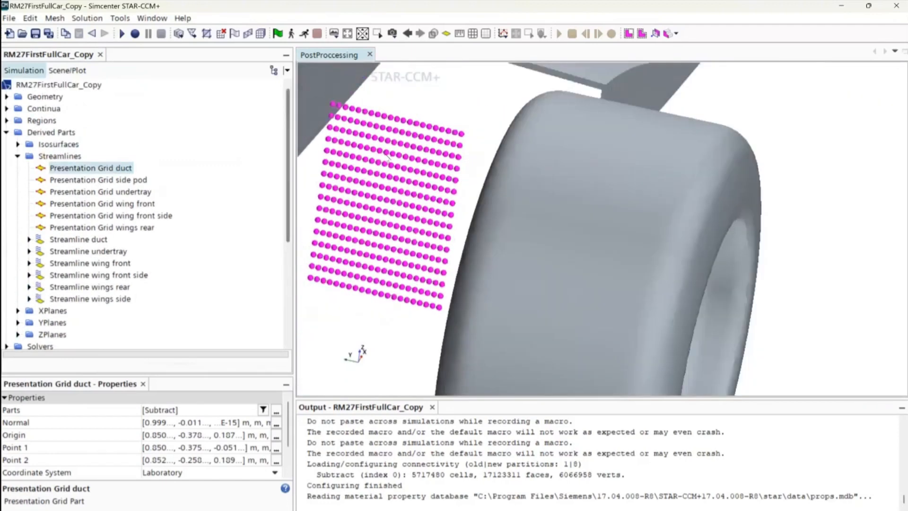
pyautogui.scroll(-3, 387, 157)
pyautogui.click(51, 132)
pyautogui.rightClick(79, 134)
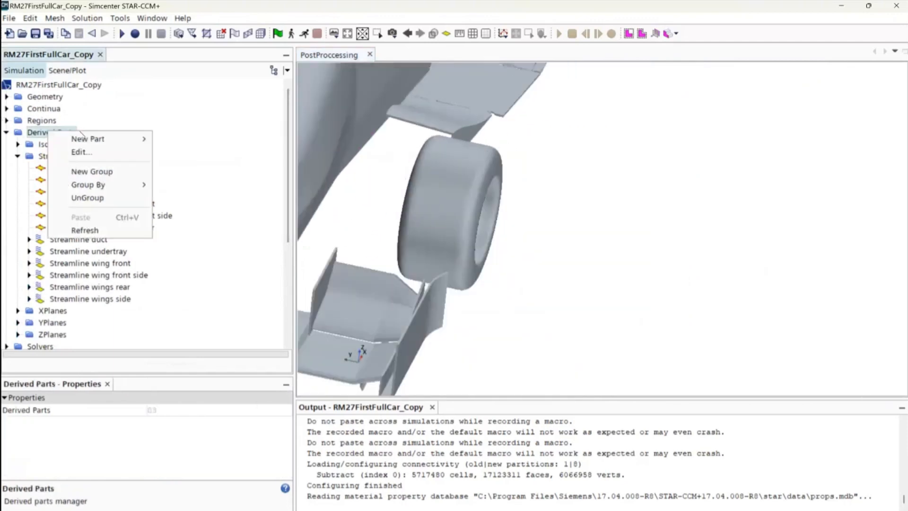
pyautogui.moveTo(96, 139)
pyautogui.moveTo(202, 179)
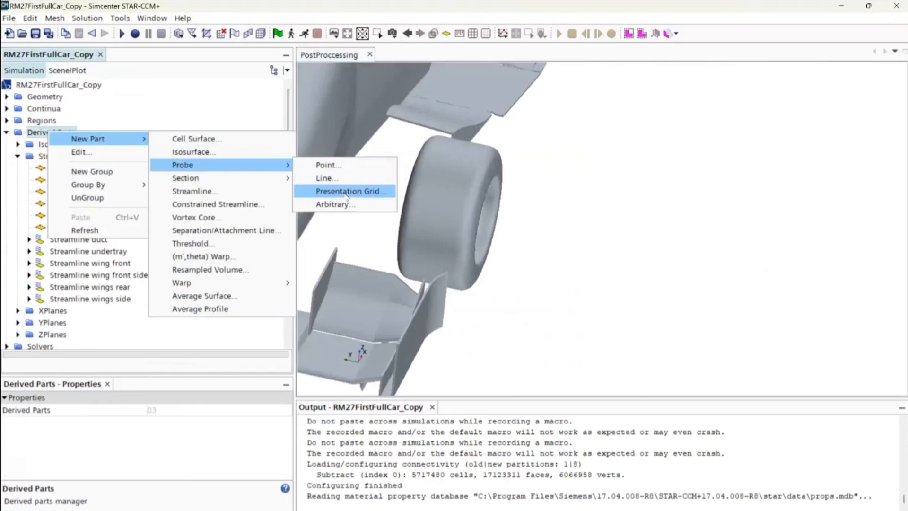
pyautogui.click(346, 191)
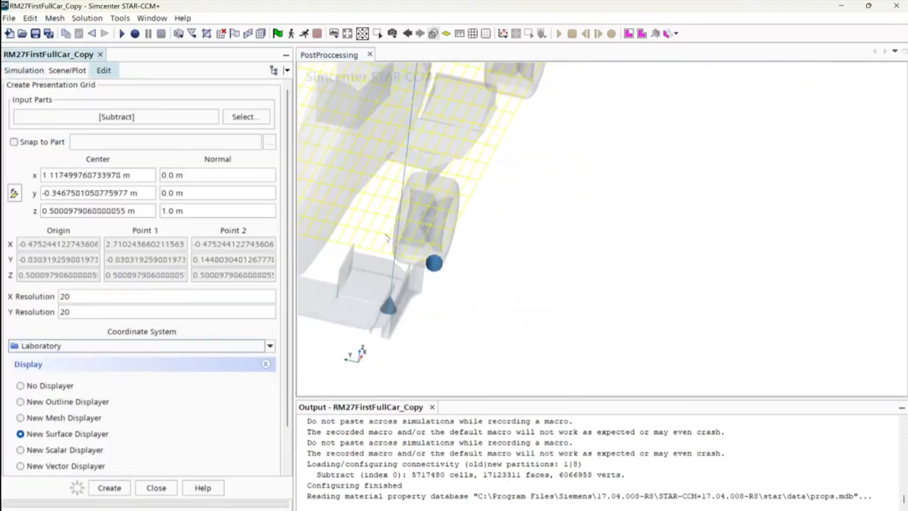
pyautogui.moveTo(401, 248); pyautogui.dragTo(471, 245)
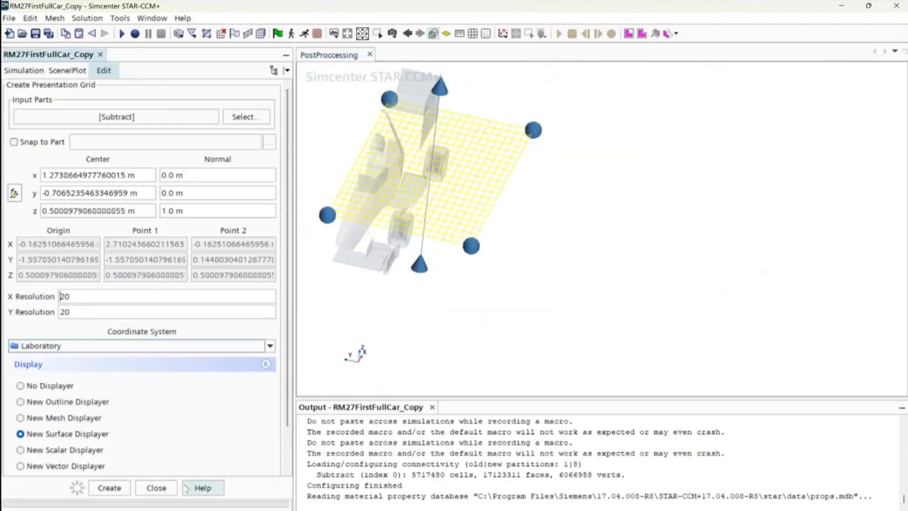
pyautogui.click(156, 487)
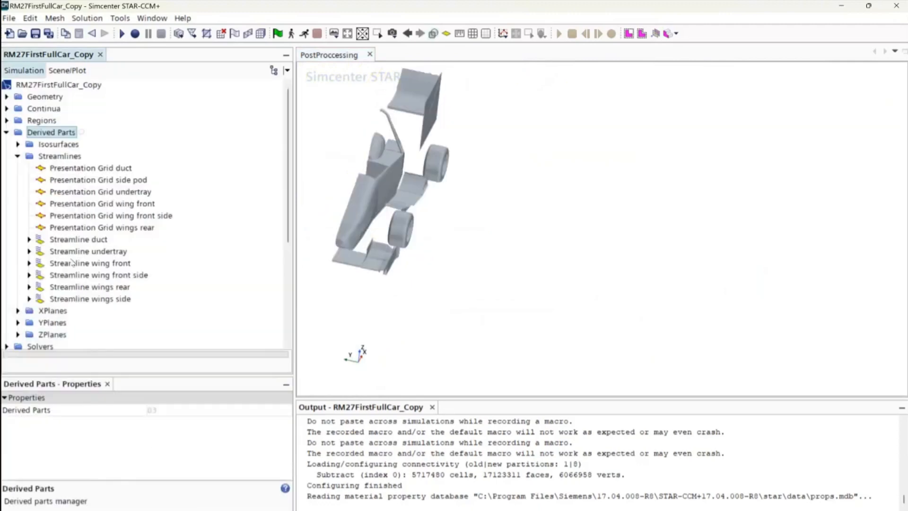
# - Highlight the duct, undertray and front wing streamlines in the scene, and select Presentation Grid undertray
pyautogui.click(81, 240)
pyautogui.click(90, 251)
pyautogui.click(94, 240)
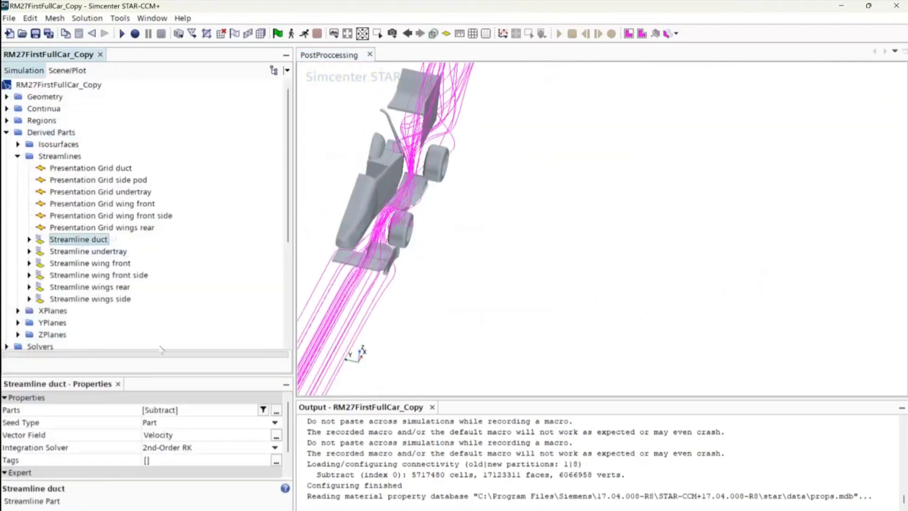
pyautogui.press('Down')
pyautogui.press('Down')
pyautogui.press('Down')
pyautogui.press('Down')
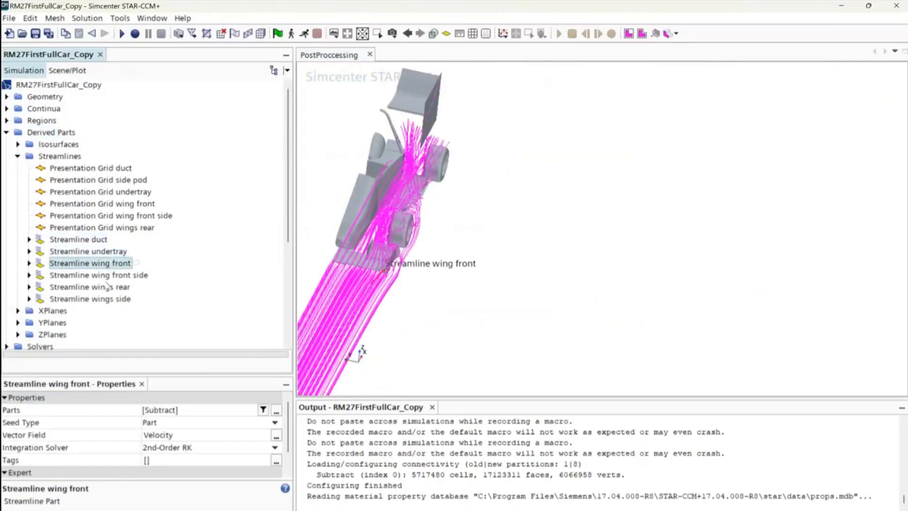
pyautogui.click(98, 252)
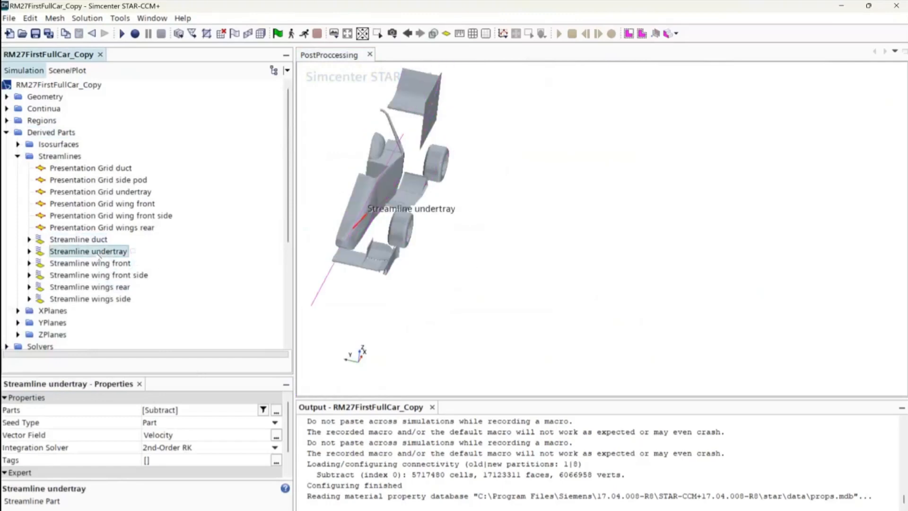
pyautogui.click(119, 193)
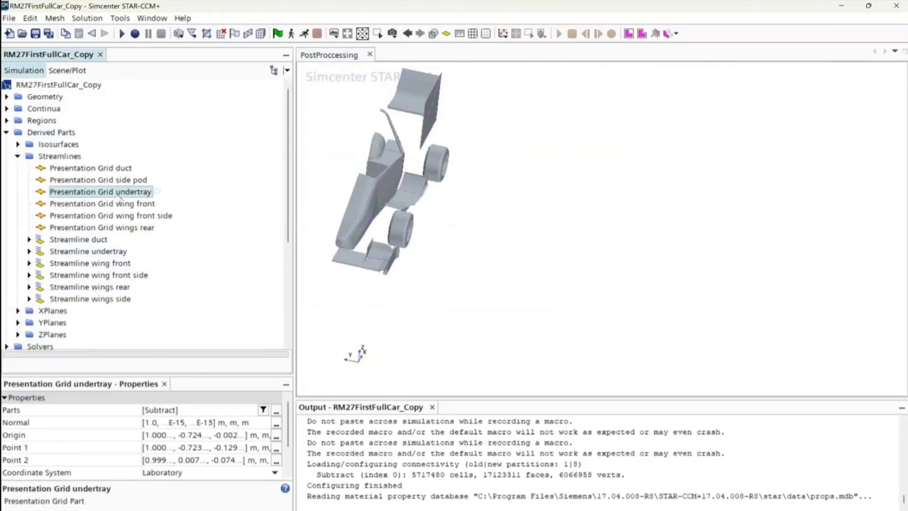
# - Go through the streamline parts from Streamline duct to Streamline wings side, and highlight Streamline wings rear on the car
pyautogui.click(72, 241)
pyautogui.press('Down')
pyautogui.press('Down')
pyautogui.press('Down')
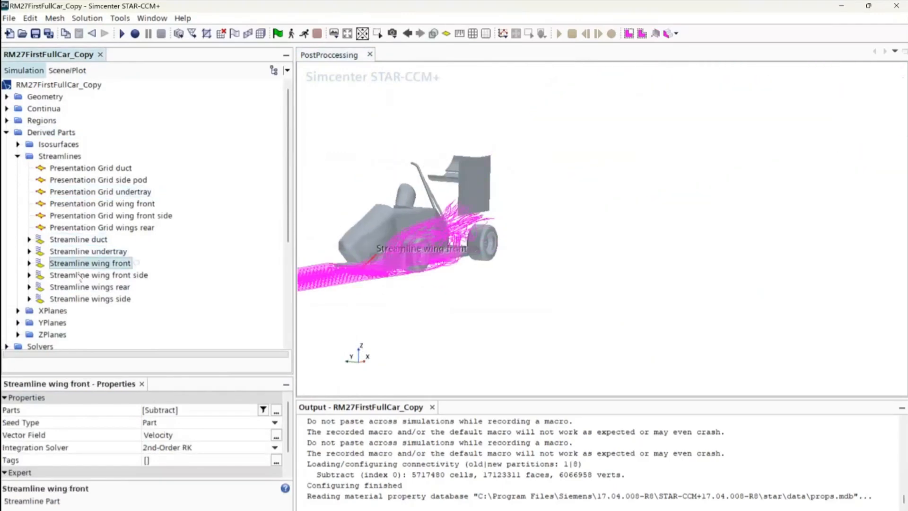
pyautogui.press('Down')
pyautogui.press('Down')
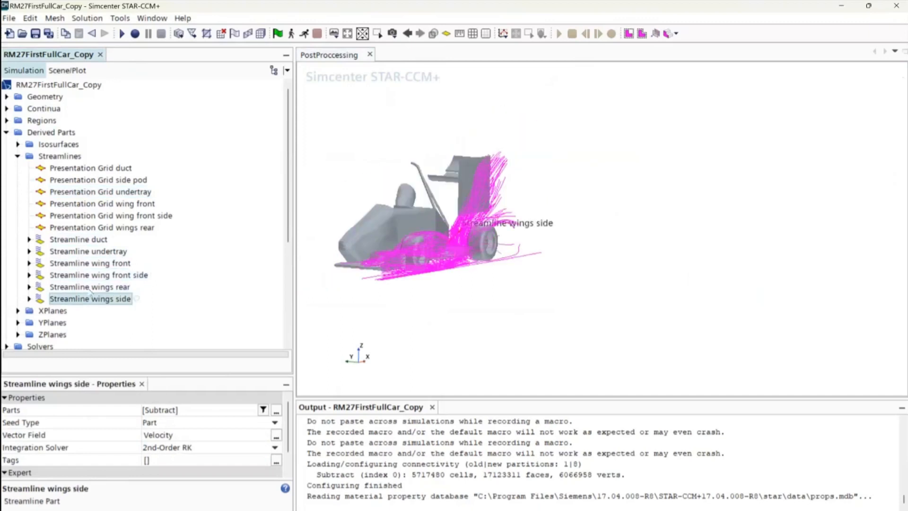
pyautogui.press('Up')
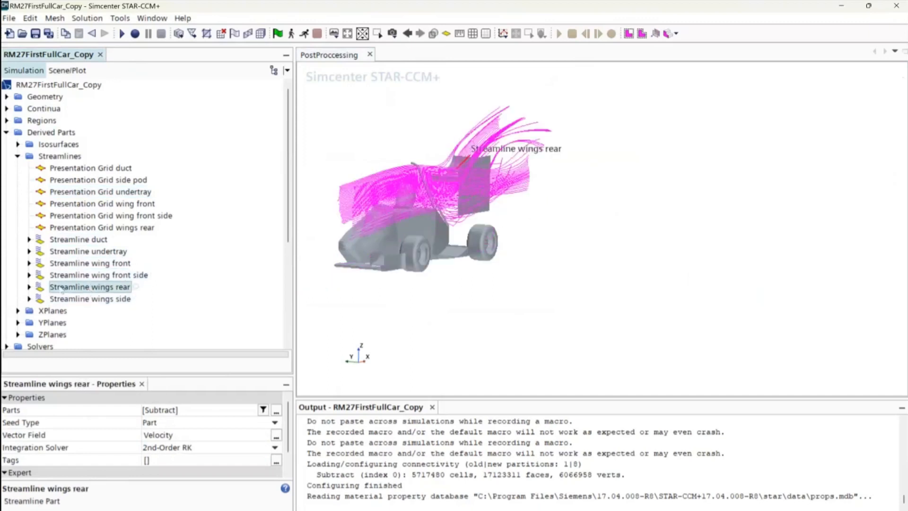
# - Highlight the presentation grids for the rear wings, duct, side pod, front wing, front wing side and undertray in turn
pyautogui.click(123, 227)
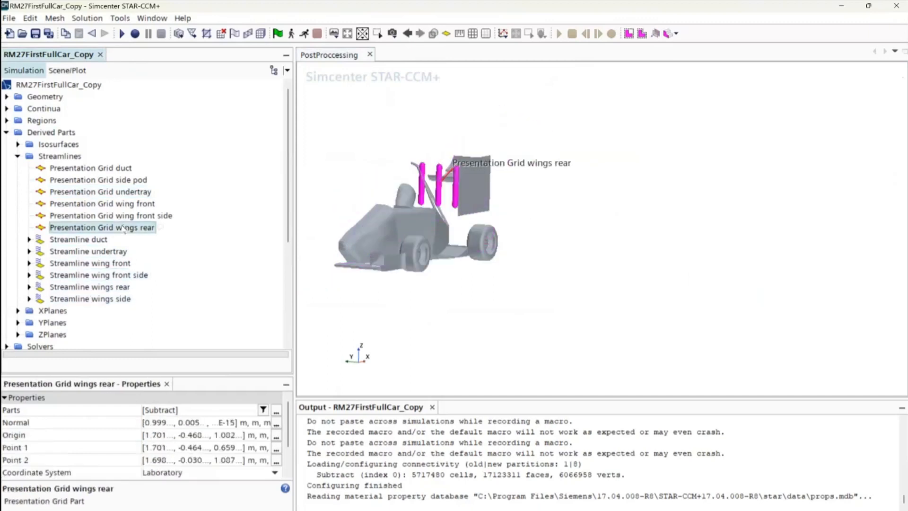
pyautogui.click(124, 228)
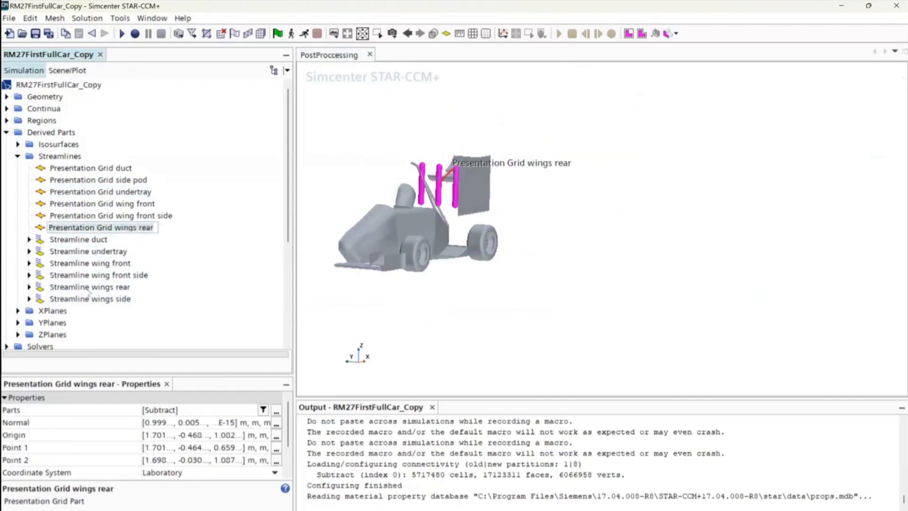
pyautogui.click(64, 157)
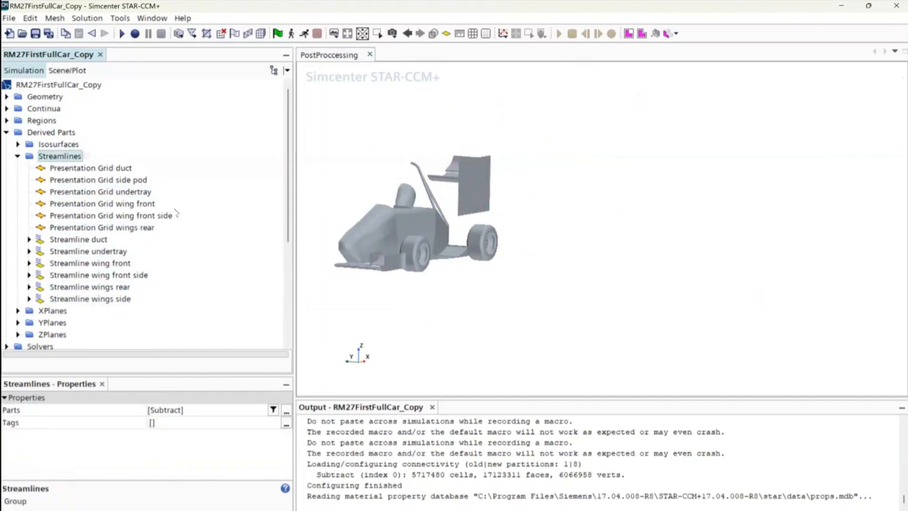
pyautogui.moveTo(377, 238); pyautogui.dragTo(410, 249)
pyautogui.click(92, 167)
pyautogui.click(96, 181)
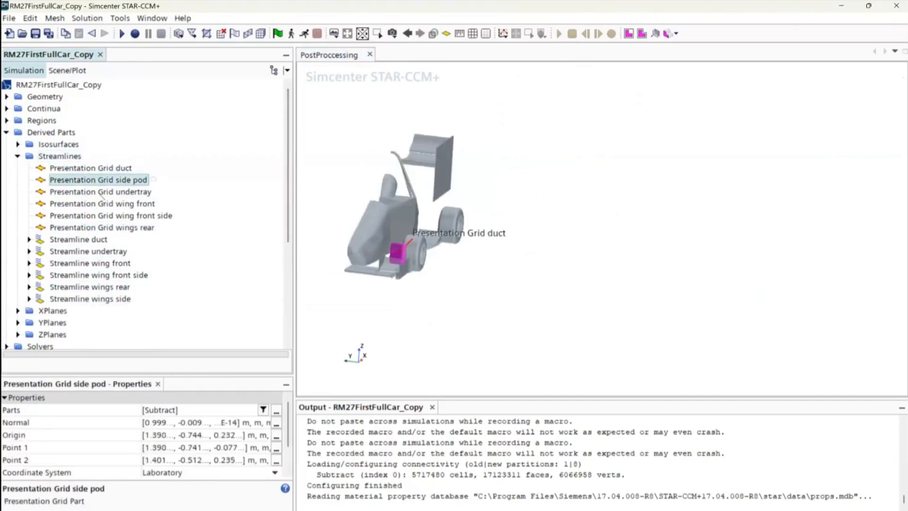
pyautogui.click(101, 203)
pyautogui.click(99, 215)
pyautogui.click(98, 192)
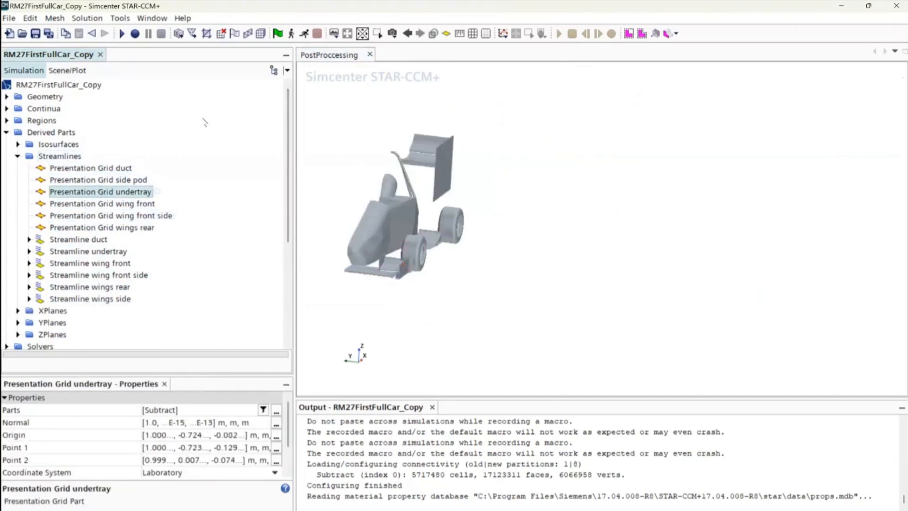
# - List the parts of the Streamlines displayer in the PostProccessing scene, highlight Streamline wing front side and show the displayer
pyautogui.click(68, 71)
pyautogui.click(7, 191)
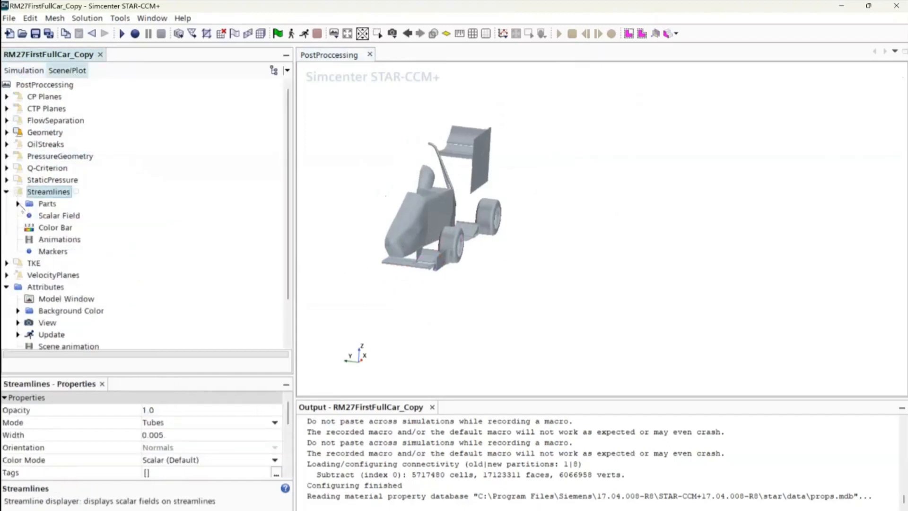
pyautogui.click(17, 203)
pyautogui.click(73, 253)
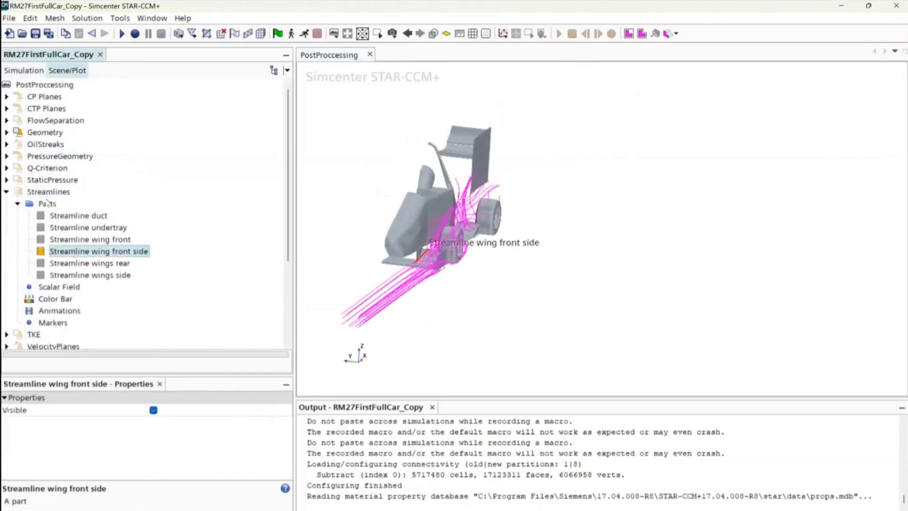
pyautogui.doubleClick(46, 193)
# - Examine the velocity-coloured streamlines around the front wing, wheels and underside of the car, and highlight Streamline wing front side
pyautogui.moveTo(477, 268); pyautogui.dragTo(399, 261)
pyautogui.scroll(3, 439, 264)
pyautogui.scroll(2, 400, 261)
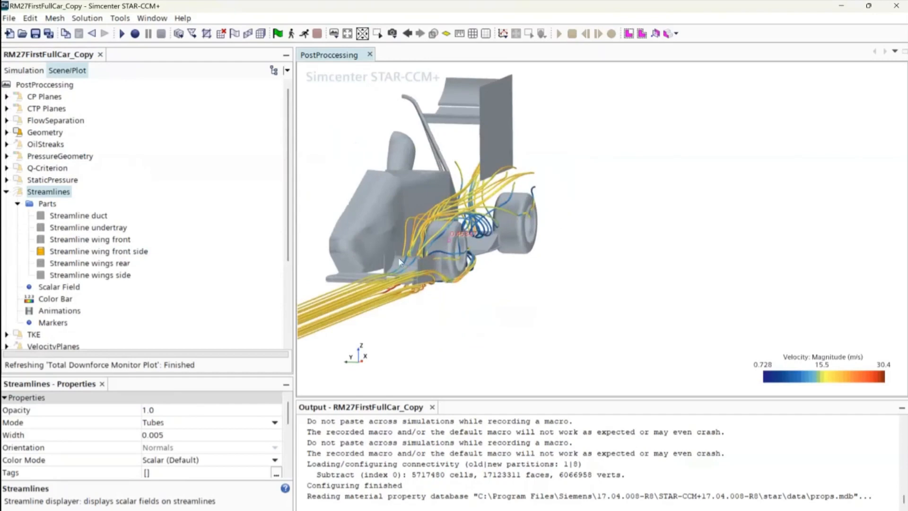
pyautogui.moveTo(400, 262); pyautogui.dragTo(371, 172)
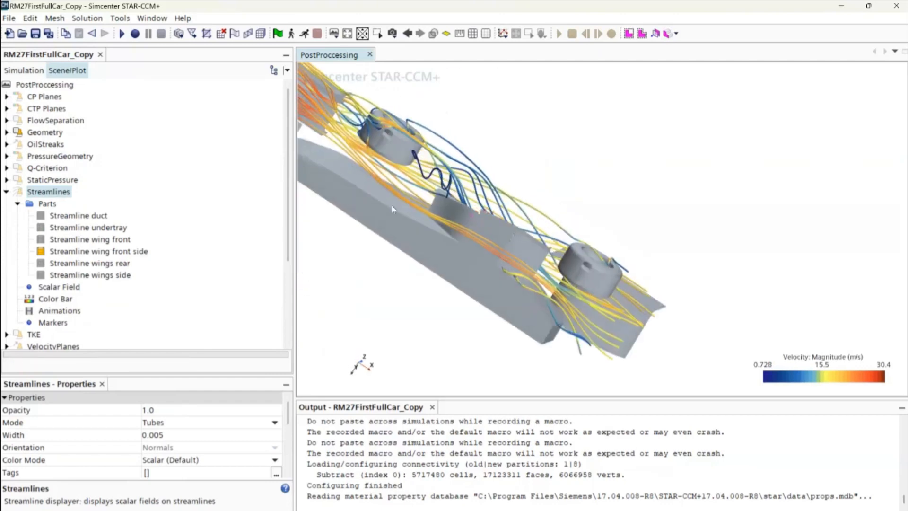
pyautogui.scroll(5, 391, 204)
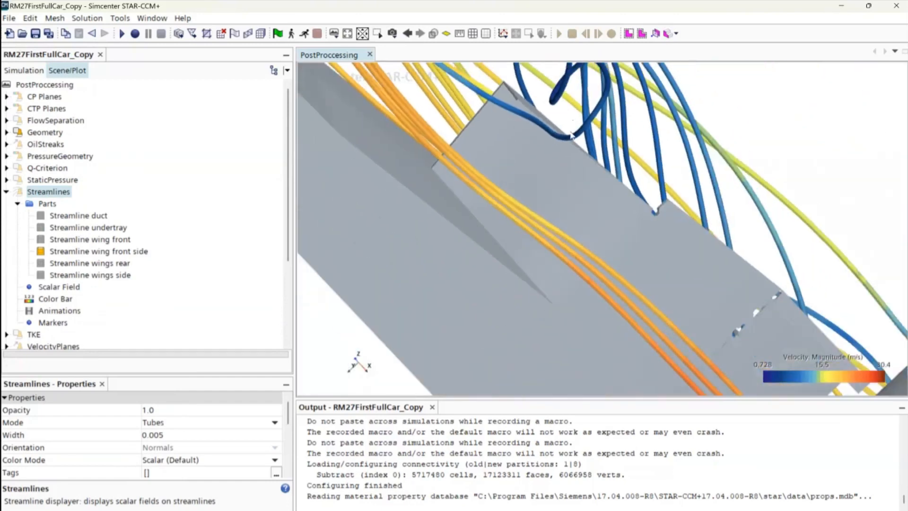
pyautogui.scroll(-8, 569, 138)
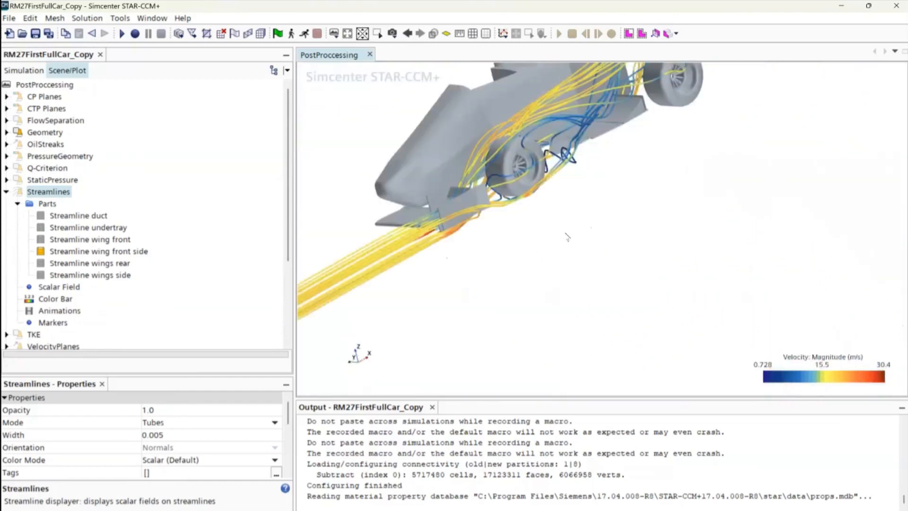
pyautogui.moveTo(567, 235); pyautogui.dragTo(619, 253)
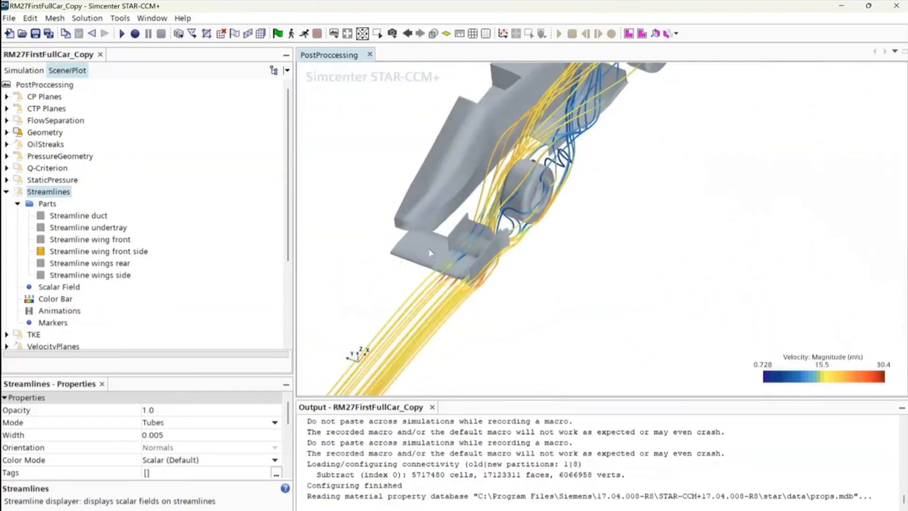
pyautogui.click(120, 251)
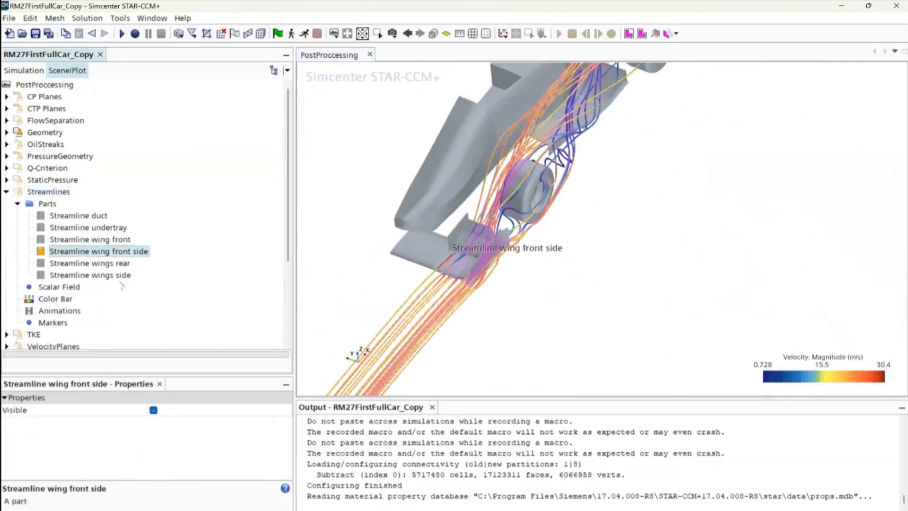
# - Hide Streamline wing front side and show Streamline wing front in the Streamlines displayer
pyautogui.rightClick(88, 250)
pyautogui.click(124, 270)
pyautogui.rightClick(91, 239)
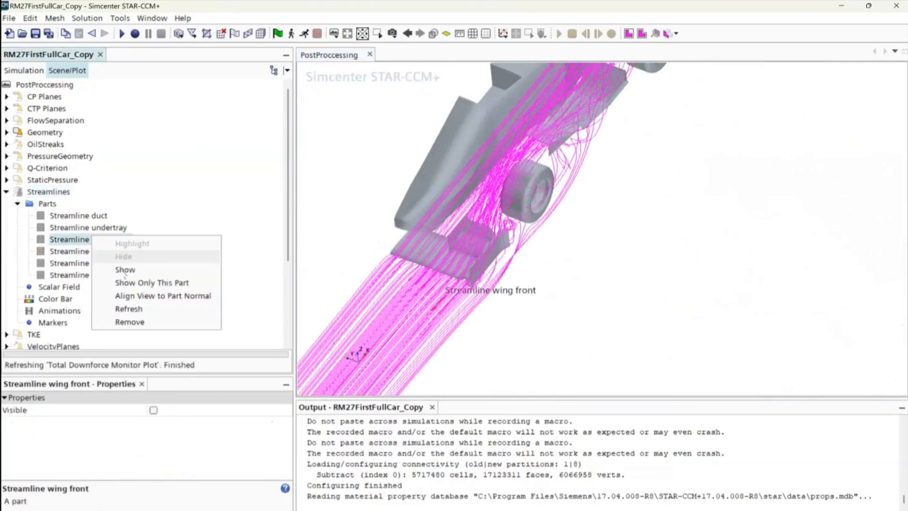
pyautogui.click(123, 271)
# - Examine the Streamline wing front flow over the front wing, around the wheels and beneath the car from several angles
pyautogui.moveTo(526, 329); pyautogui.dragTo(553, 273)
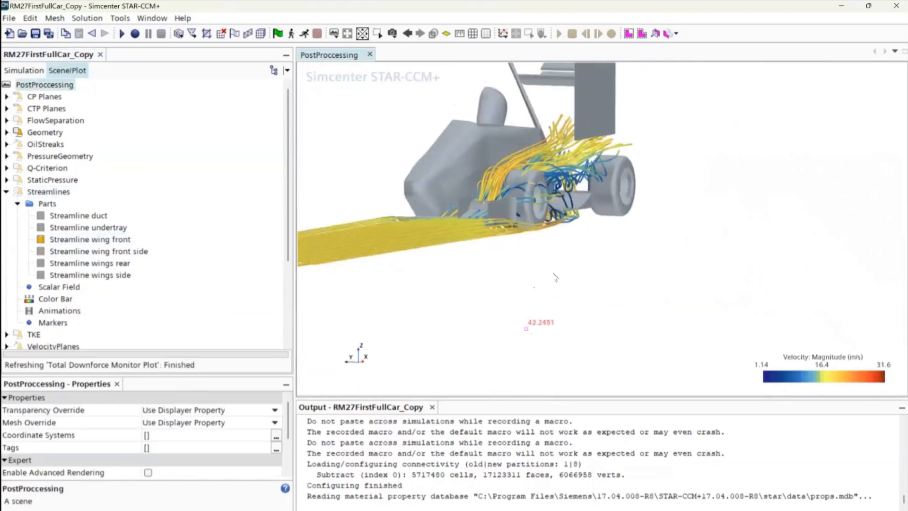
pyautogui.scroll(4, 452, 215)
pyautogui.moveTo(468, 213); pyautogui.dragTo(436, 341)
pyautogui.moveTo(446, 222); pyautogui.dragTo(442, 324, button='right')
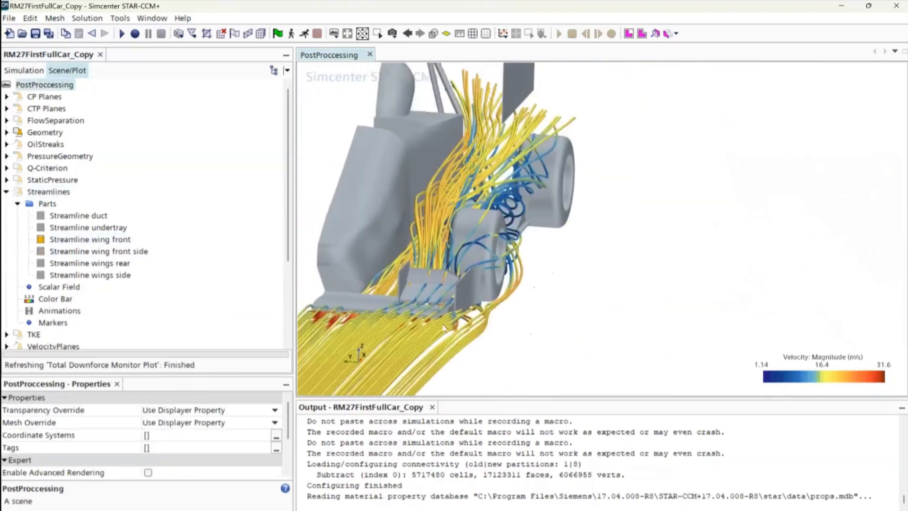
pyautogui.scroll(-5, 444, 329)
pyautogui.moveTo(444, 328); pyautogui.dragTo(475, 171)
pyautogui.moveTo(467, 226); pyautogui.dragTo(488, 226)
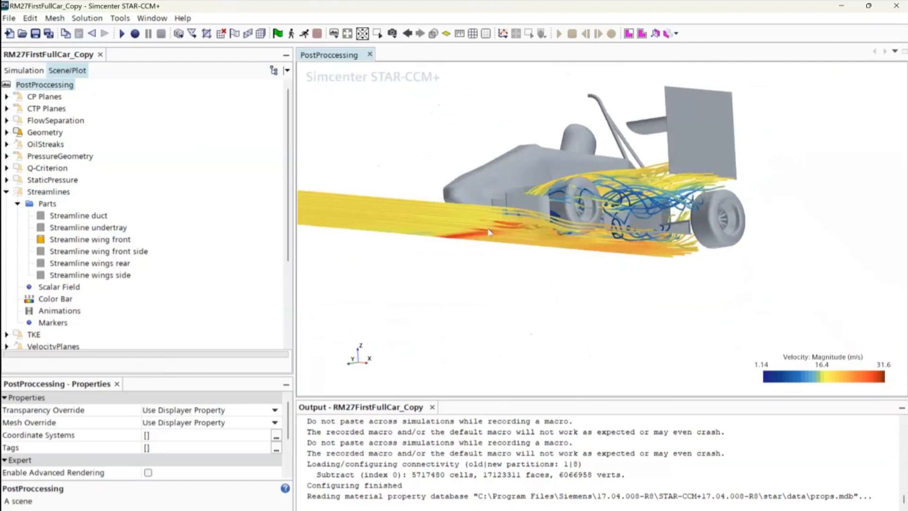
pyautogui.moveTo(489, 232); pyautogui.dragTo(426, 298)
# - Show Streamline wing front side, then hide Streamline wing front so only the side streamlines remain on the car
pyautogui.rightClick(88, 240)
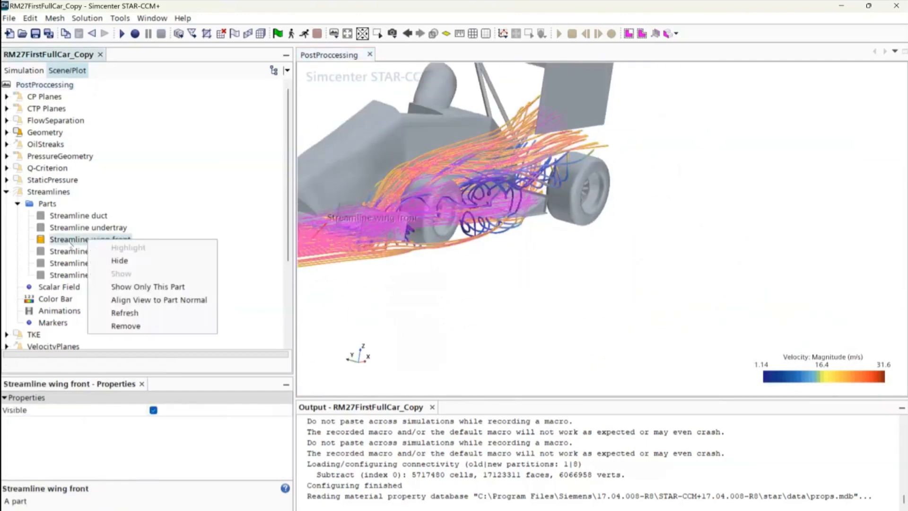
pyautogui.click(81, 243)
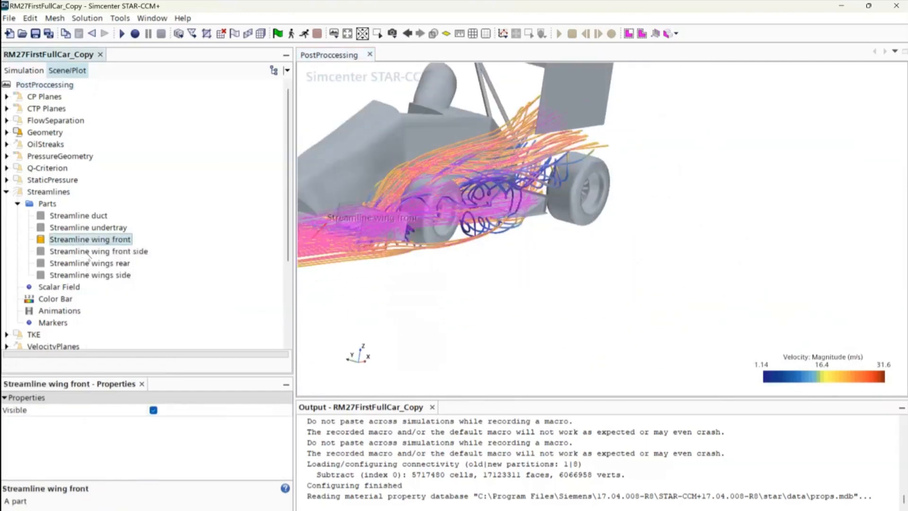
pyautogui.click(89, 253)
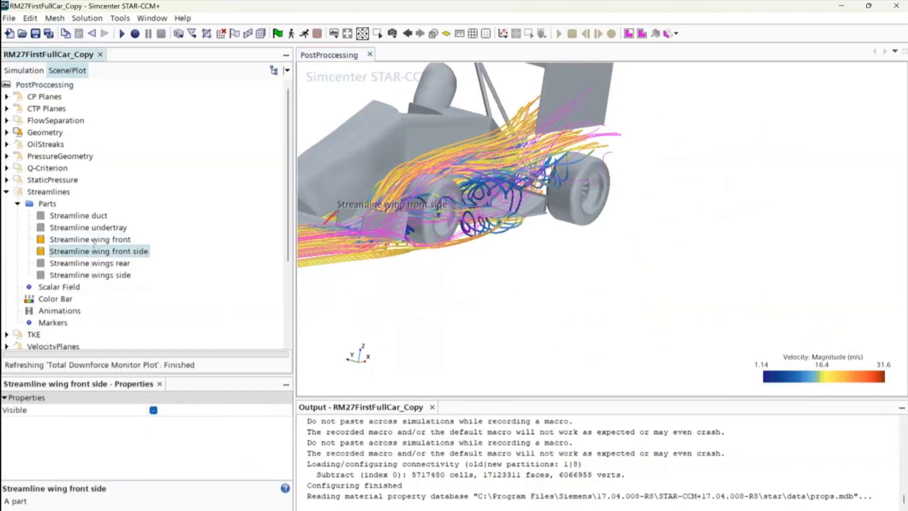
pyautogui.rightClick(94, 241)
pyautogui.click(110, 263)
pyautogui.scroll(-3, 477, 257)
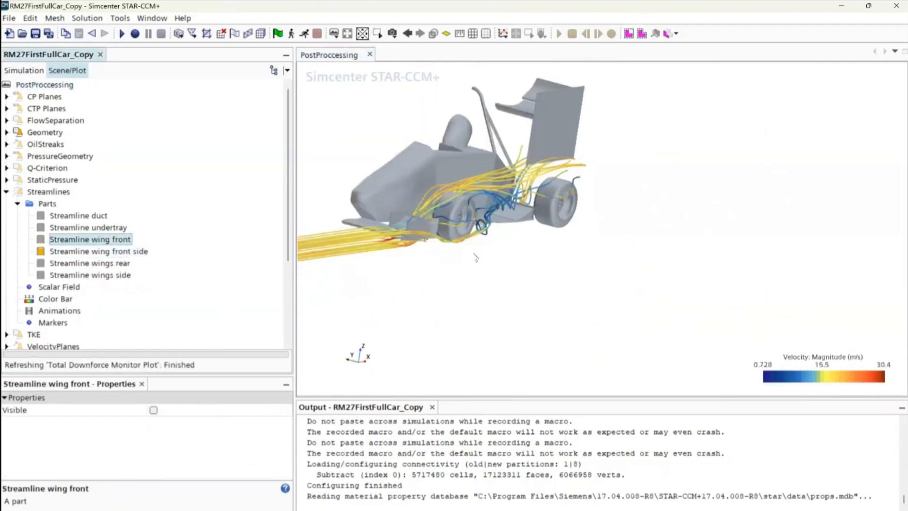
pyautogui.moveTo(476, 258); pyautogui.dragTo(473, 280)
# - Hide Streamline wing front side and show Streamline duct instead
pyautogui.rightClick(98, 247)
pyautogui.click(115, 270)
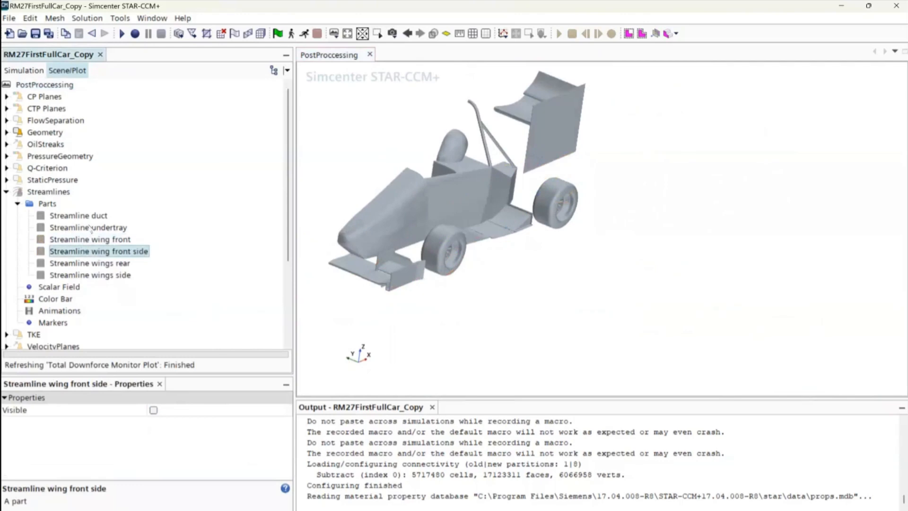
pyautogui.rightClick(91, 229)
pyautogui.click(111, 259)
pyautogui.rightClick(90, 216)
pyautogui.click(101, 248)
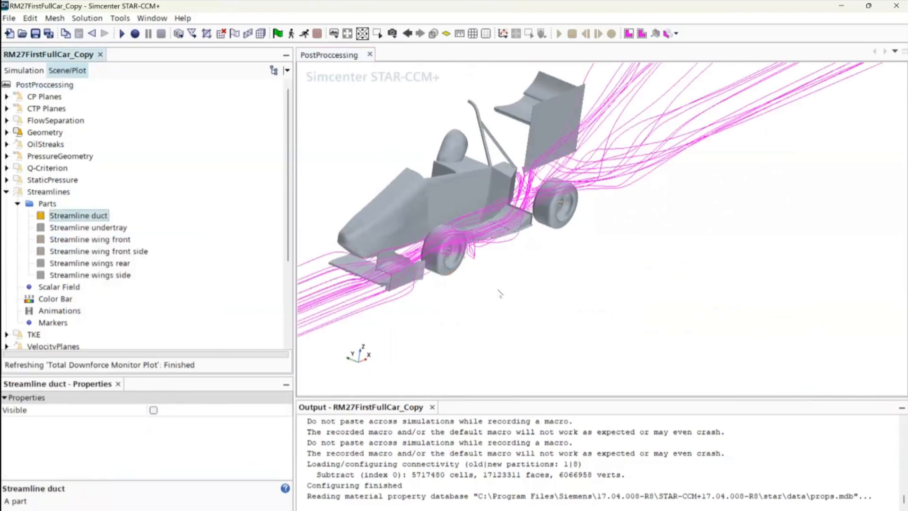
# - Examine the duct streamlines up close behind the front wheel, along the undertray and around the rear wheel
pyautogui.moveTo(490, 279); pyautogui.dragTo(434, 305)
pyautogui.scroll(8, 432, 305)
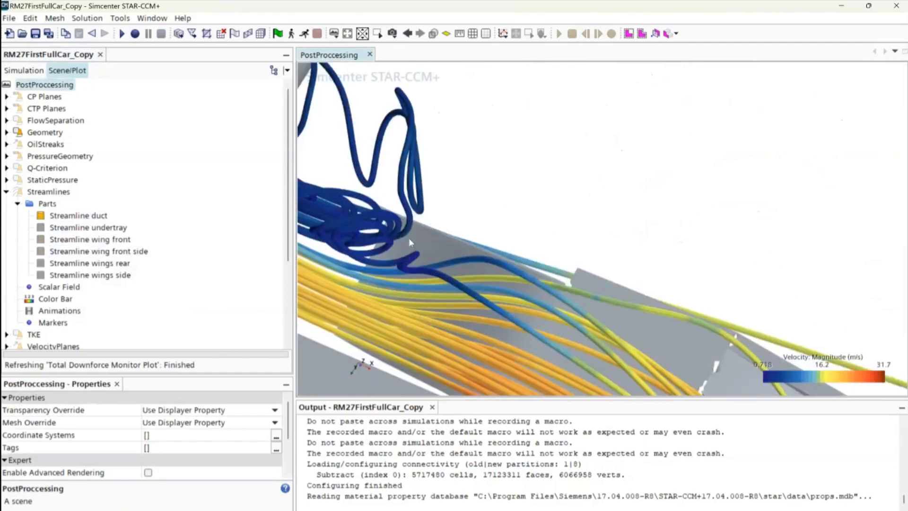
pyautogui.scroll(-5, 402, 253)
pyautogui.moveTo(401, 251); pyautogui.dragTo(417, 357)
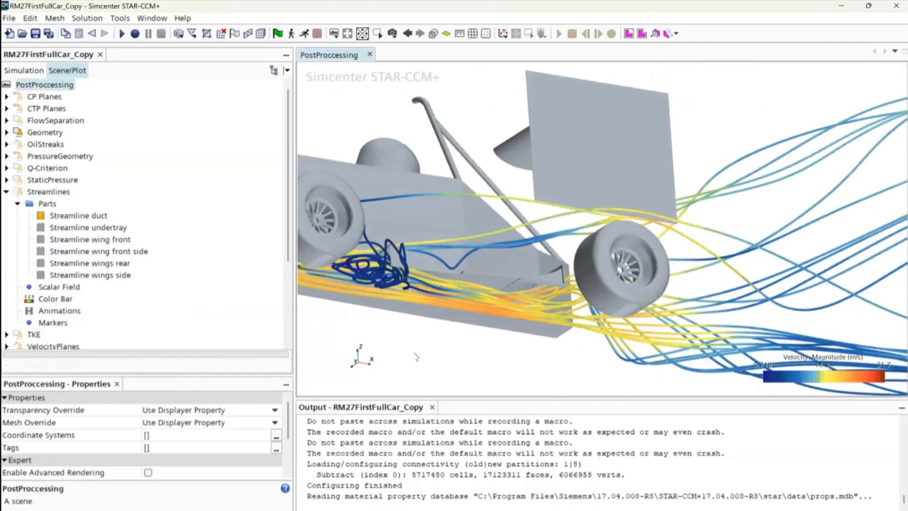
pyautogui.moveTo(478, 249); pyautogui.dragTo(515, 279)
pyautogui.scroll(-5, 515, 279)
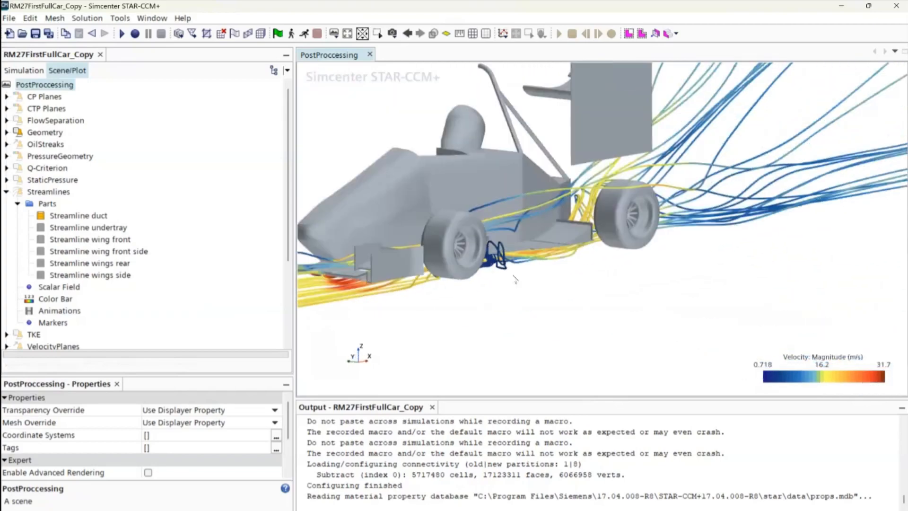
# - Hide Streamline duct and display Streamline wings side on the car
pyautogui.click(79, 216)
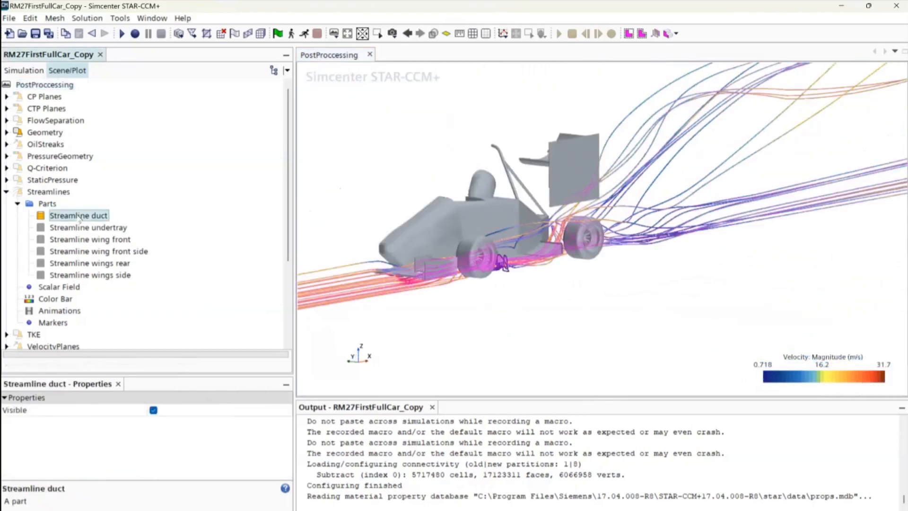
pyautogui.rightClick(79, 218)
pyautogui.click(113, 236)
pyautogui.click(93, 277)
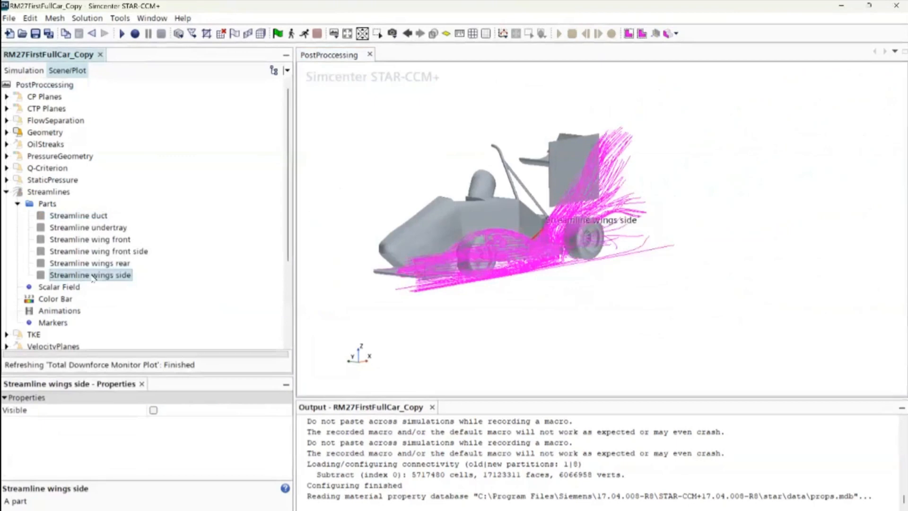
# - Highlight Streamline wing front and Streamline undertray for comparison, and examine the wings side streamlines from the front and side of the car
pyautogui.click(101, 239)
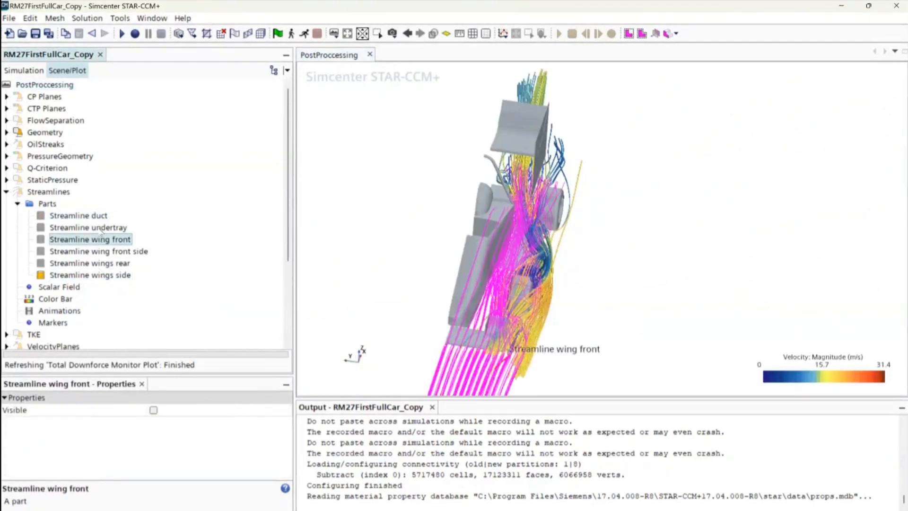
pyautogui.click(100, 228)
pyautogui.click(97, 239)
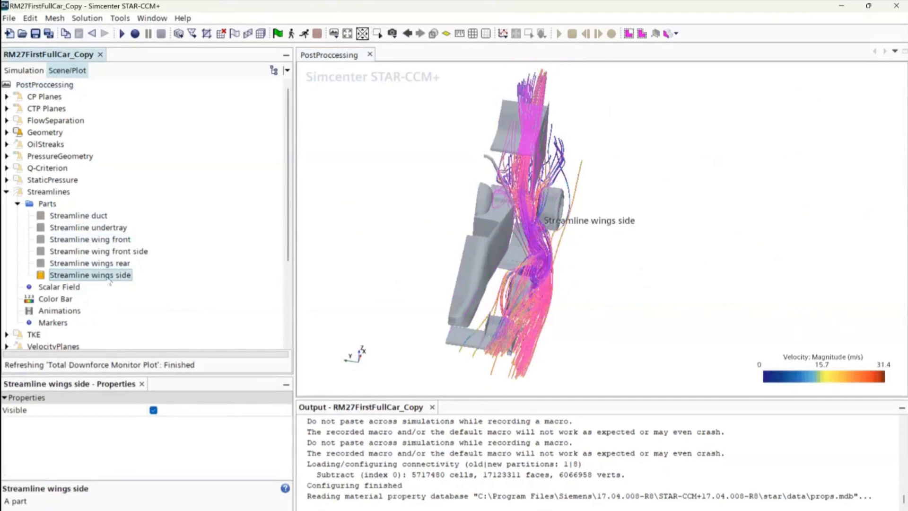
pyautogui.moveTo(603, 222); pyautogui.dragTo(608, 331)
pyautogui.click(608, 331)
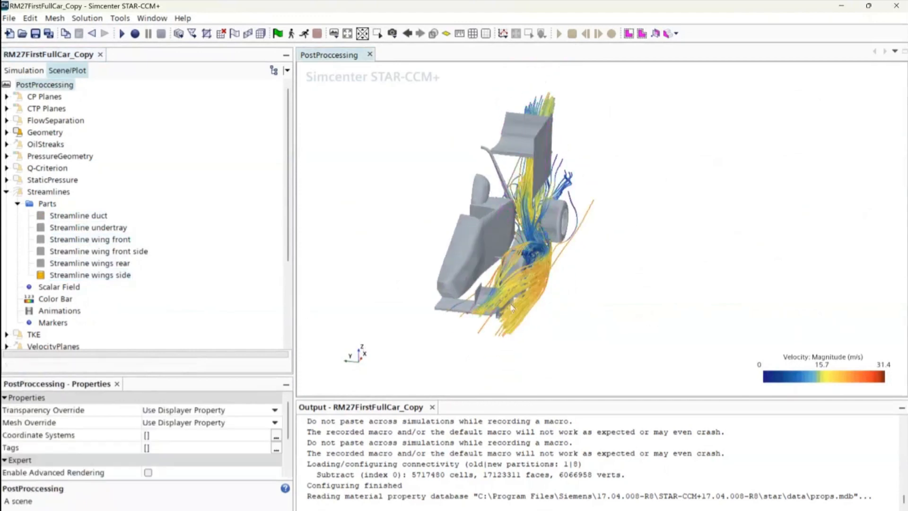
pyautogui.moveTo(581, 289); pyautogui.dragTo(555, 284)
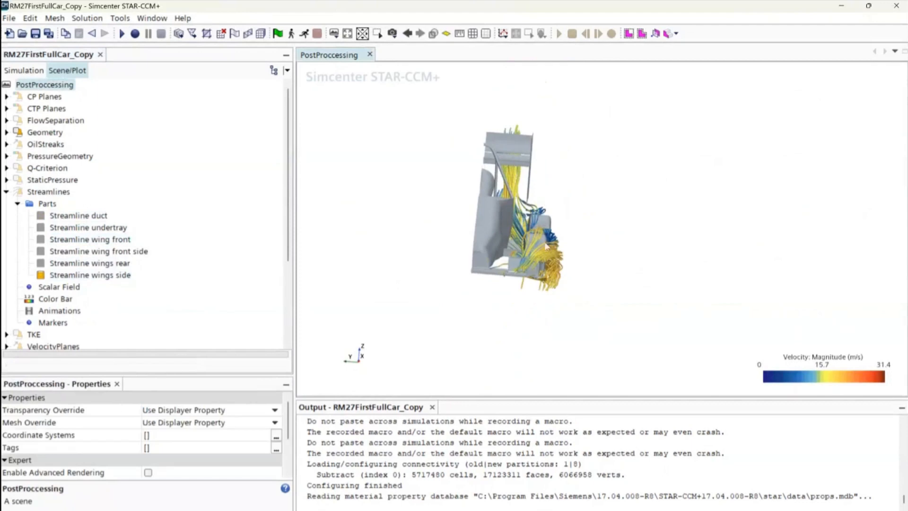
pyautogui.moveTo(516, 261); pyautogui.dragTo(438, 260)
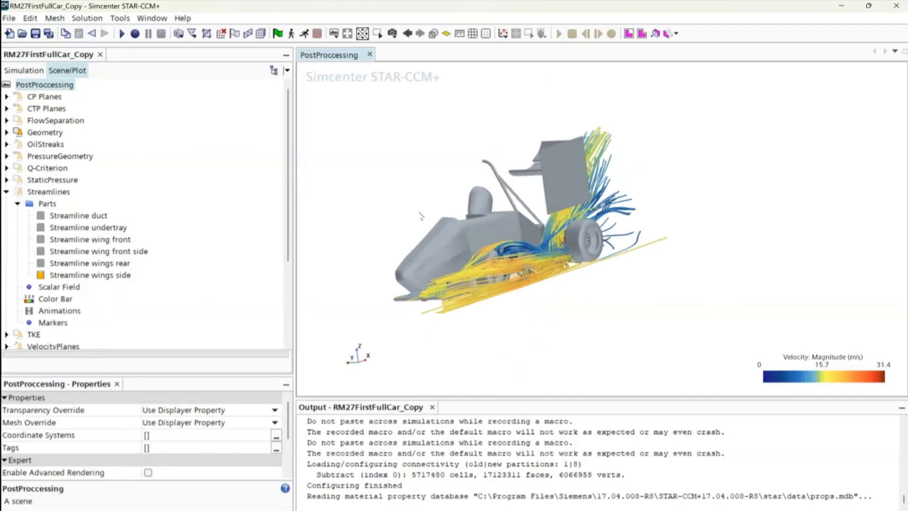
# - Collapse the Streamlines displayer's contents and hide the displayer in the PostProccessing scene
pyautogui.click(17, 203)
pyautogui.click(6, 192)
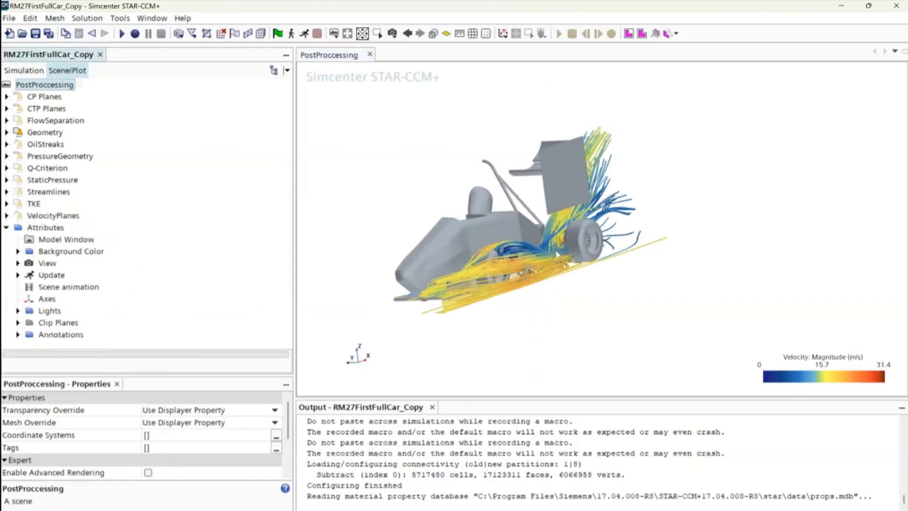
pyautogui.doubleClick(33, 192)
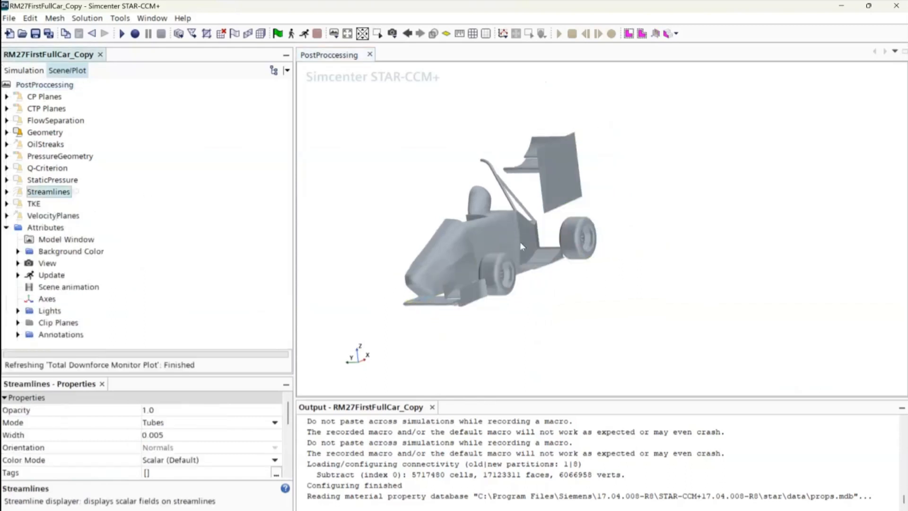
pyautogui.scroll(-4, 348, 216)
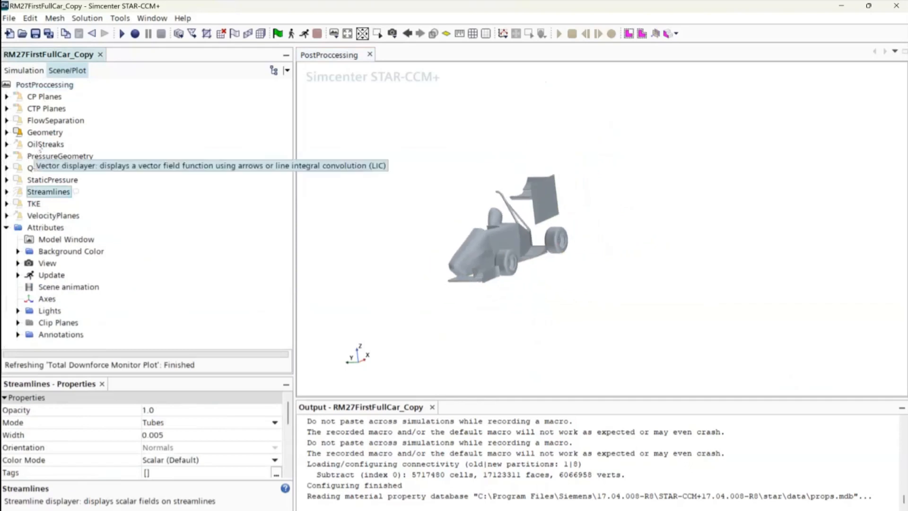
# - Show the OilStreaks displayer and hide the Geometry displayer to expose the oil streaks on the car surface
pyautogui.doubleClick(40, 145)
pyautogui.doubleClick(51, 134)
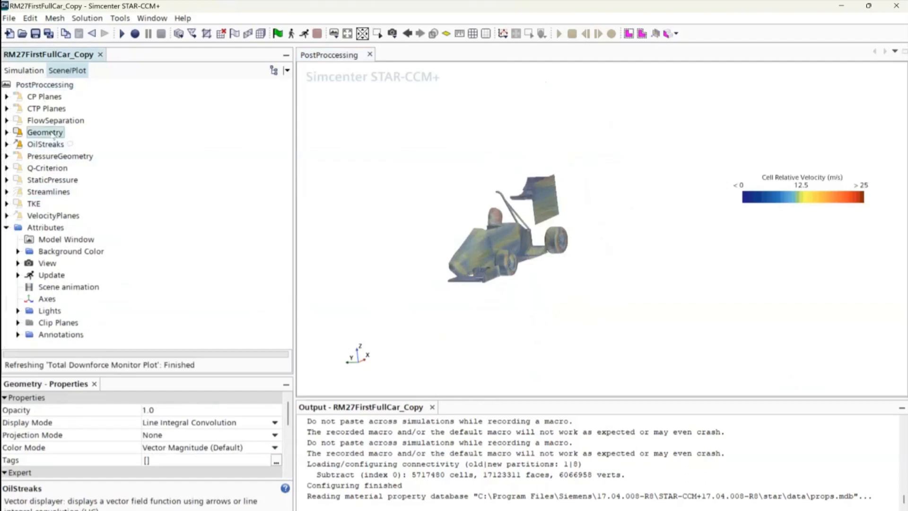
pyautogui.scroll(5, 495, 259)
pyautogui.scroll(3, 505, 259)
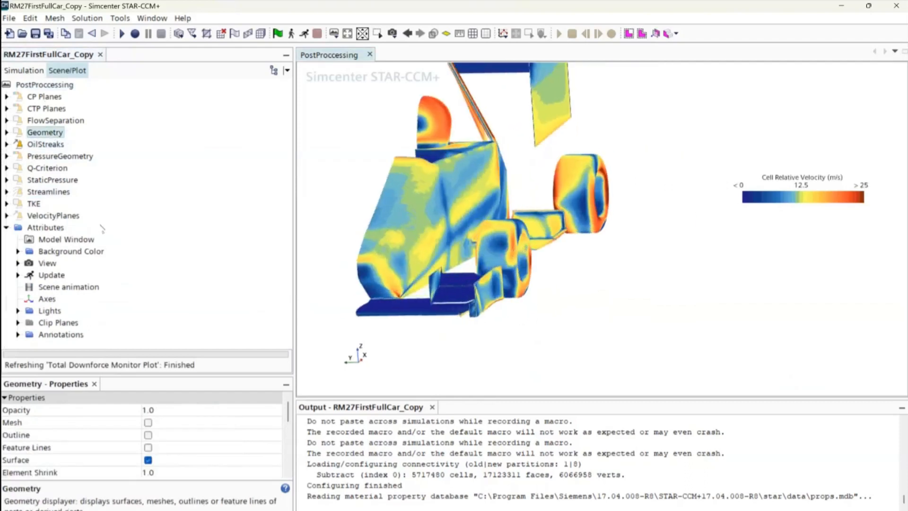
# - List the contents of the OilStreaks displayer and the parts assigned to it
pyautogui.click(6, 144)
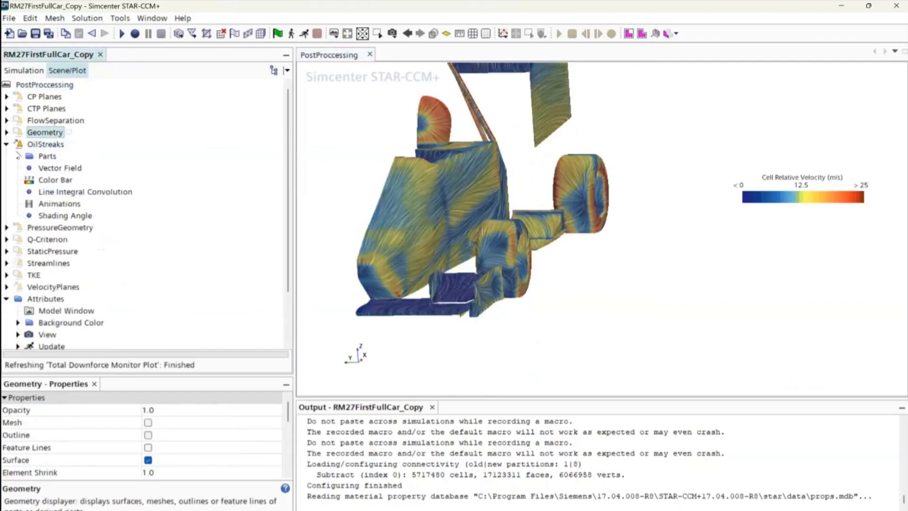
pyautogui.click(18, 156)
pyautogui.click(48, 181)
pyautogui.press('Left')
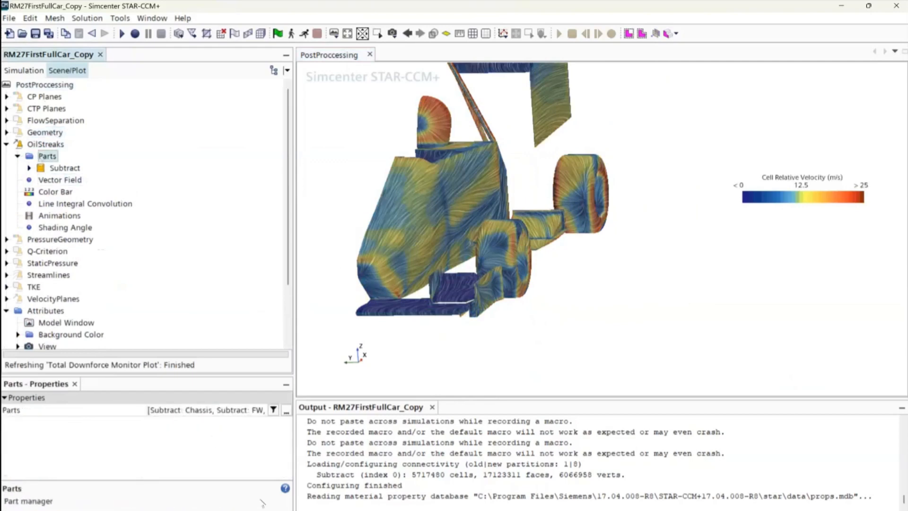
# - Set the OilStreaks vector field function to Velocity in the Lab Reference Frame
pyautogui.click(67, 182)
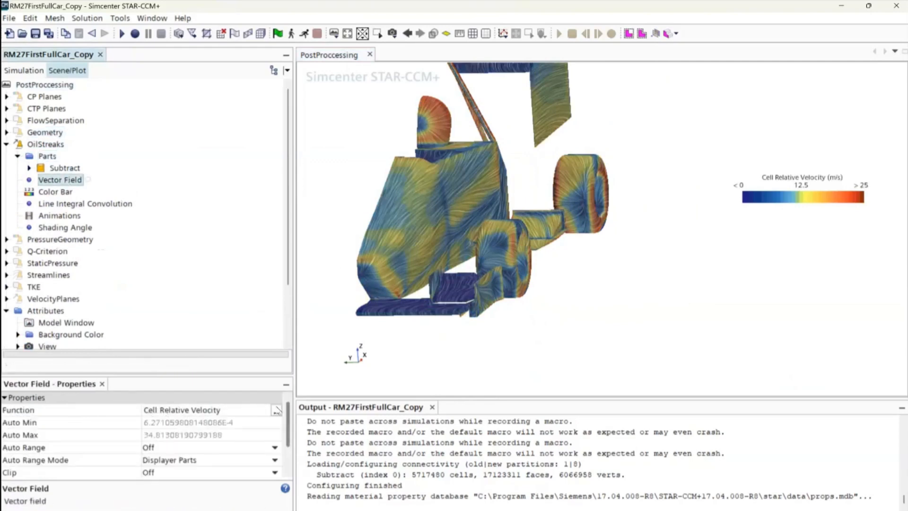
pyautogui.click(276, 411)
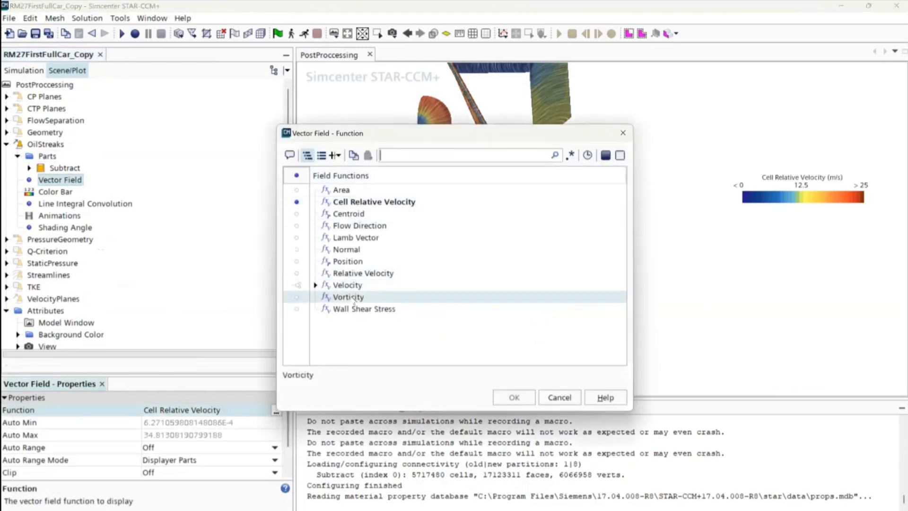
pyautogui.write('veloci')
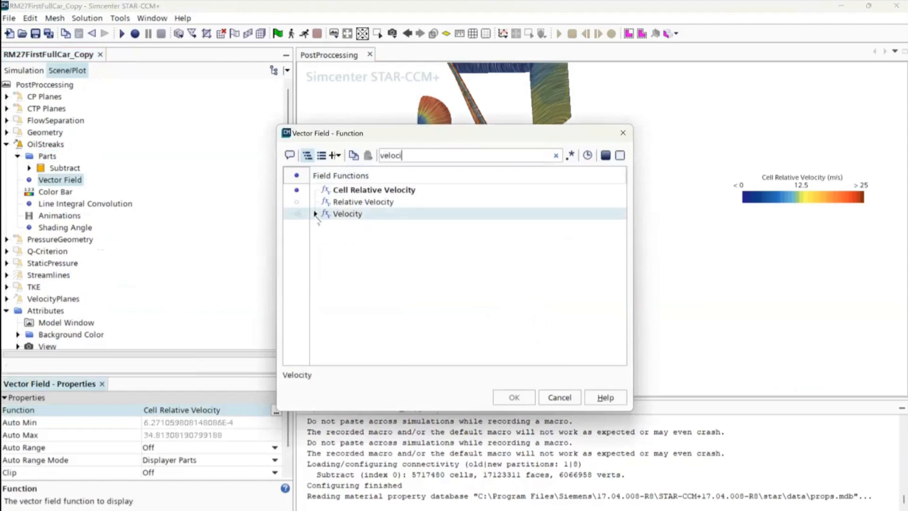
pyautogui.click(315, 215)
pyautogui.click(367, 226)
pyautogui.click(514, 397)
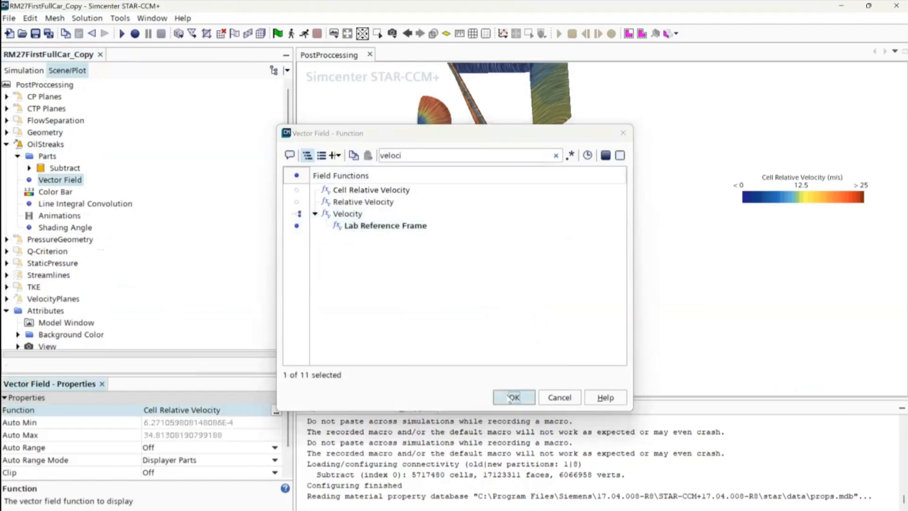
# - Examine the velocity oil streaks on the wheels and bodywork, both close up and with the whole car in view
pyautogui.scroll(6, 508, 297)
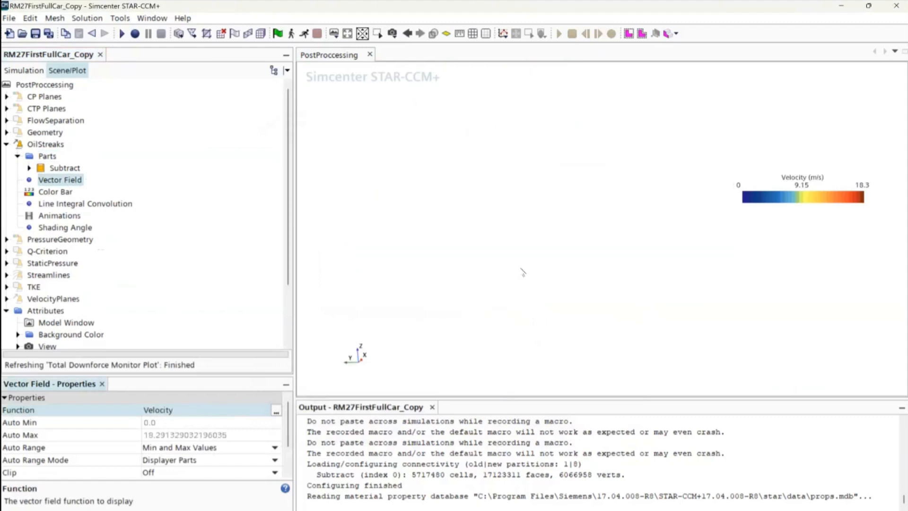
pyautogui.scroll(-6, 519, 272)
pyautogui.scroll(10, 503, 240)
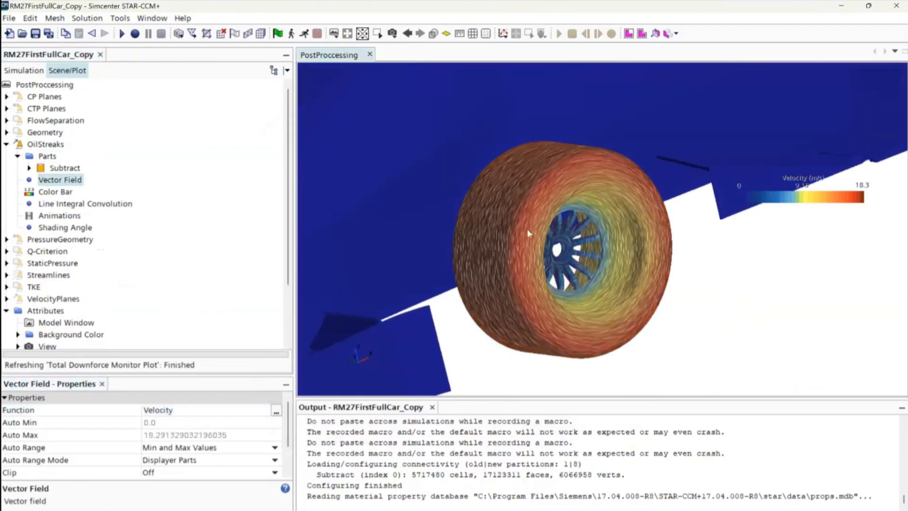
pyautogui.scroll(-10, 469, 257)
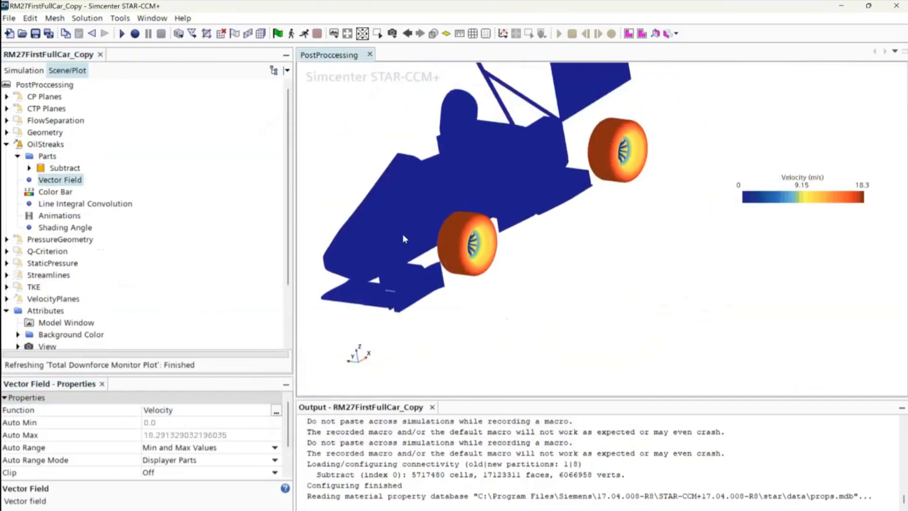
pyautogui.moveTo(403, 238); pyautogui.dragTo(491, 208)
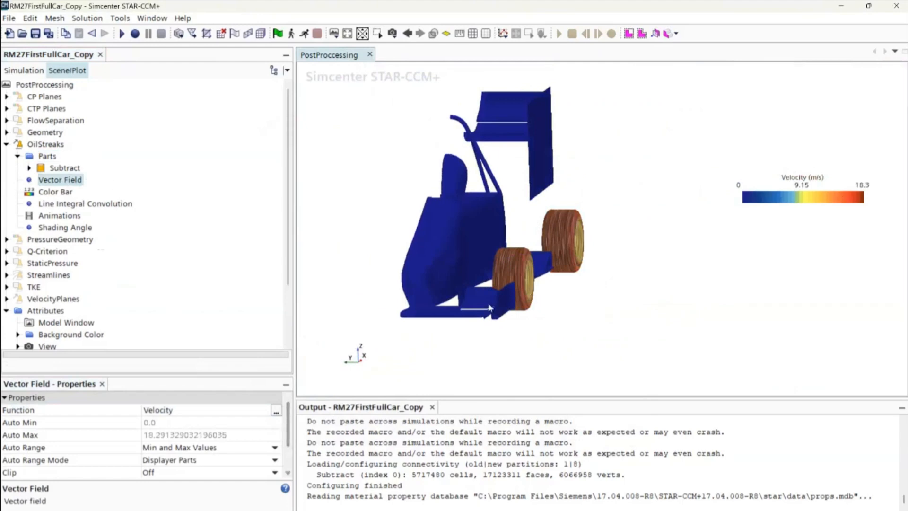
# - Set the OilStreaks vector field function to Cell Relative Velocity
pyautogui.scroll(8, 433, 265)
pyautogui.scroll(-6, 410, 286)
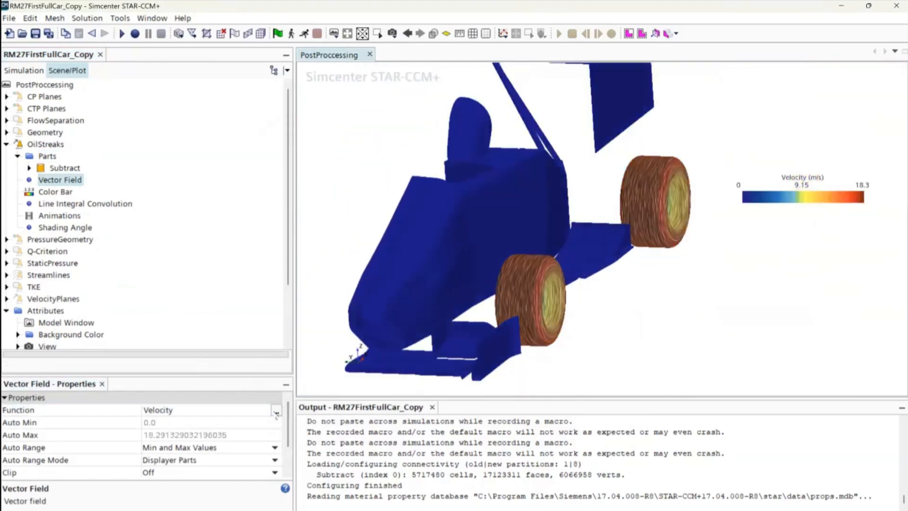
pyautogui.click(276, 411)
pyautogui.click(348, 284)
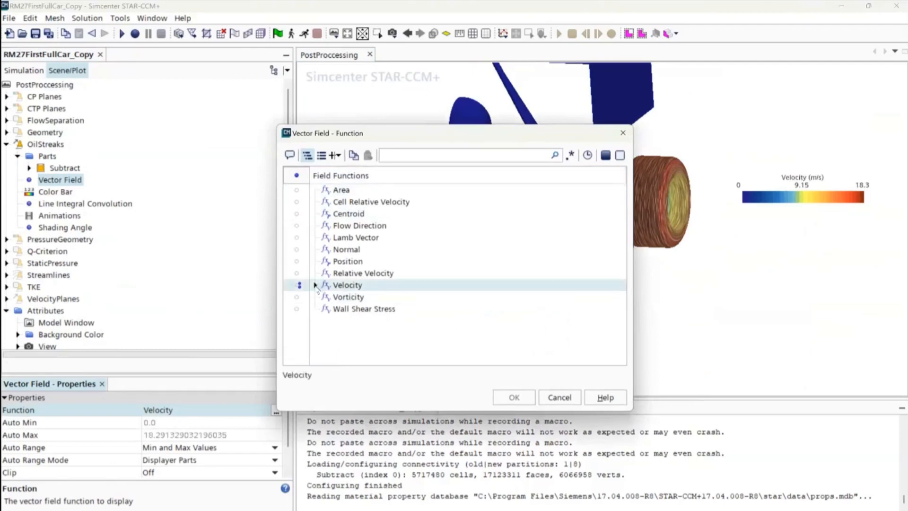
pyautogui.click(315, 285)
pyautogui.click(374, 296)
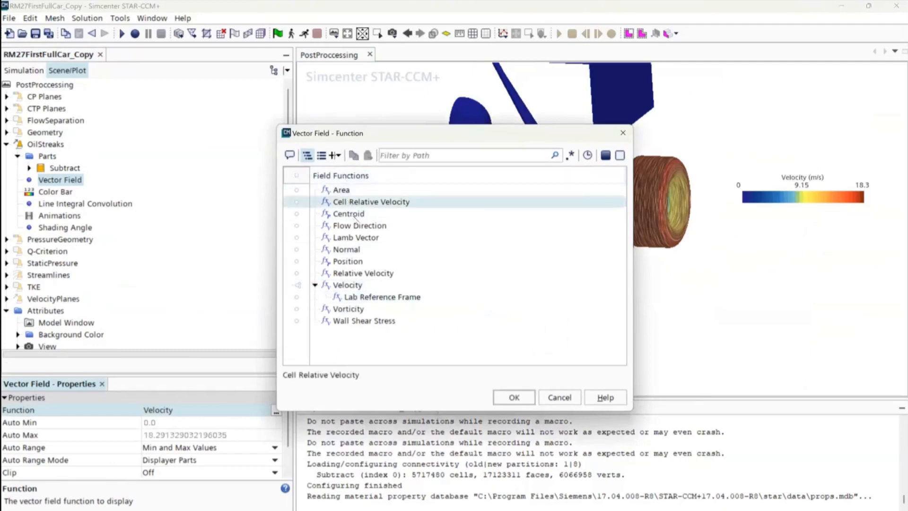
pyautogui.click(366, 202)
pyautogui.click(514, 399)
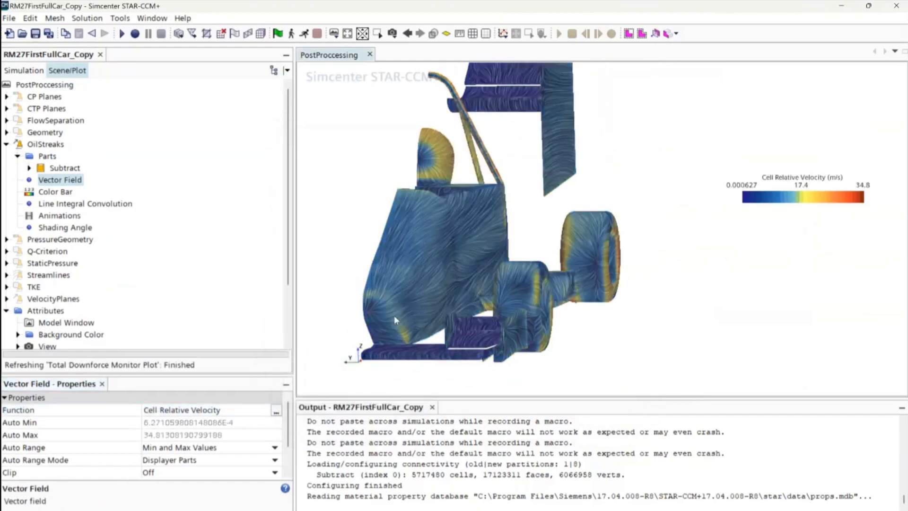
# - Examine the cell relative velocity oil streaks close up on the front wing and its endplate
pyautogui.scroll(-5, 538, 299)
pyautogui.moveTo(484, 283); pyautogui.dragTo(512, 281)
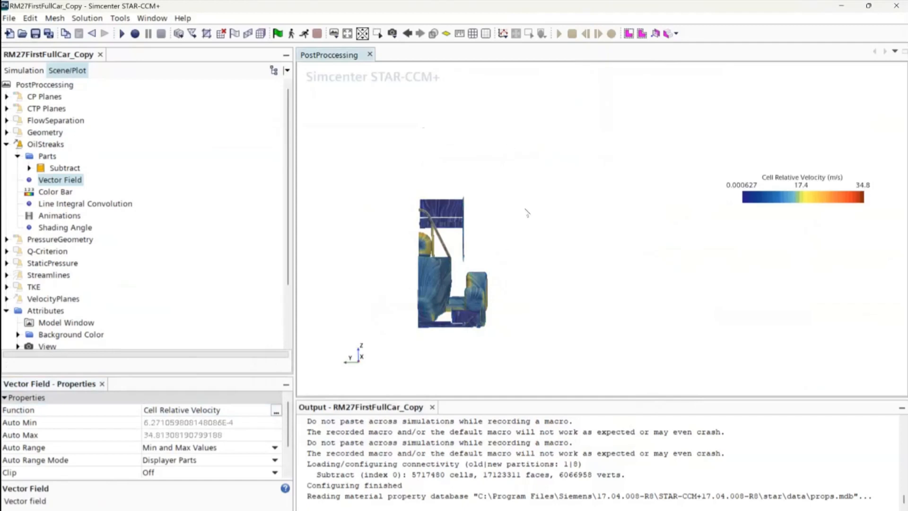
pyautogui.moveTo(524, 239); pyautogui.dragTo(440, 281)
pyautogui.scroll(8, 439, 282)
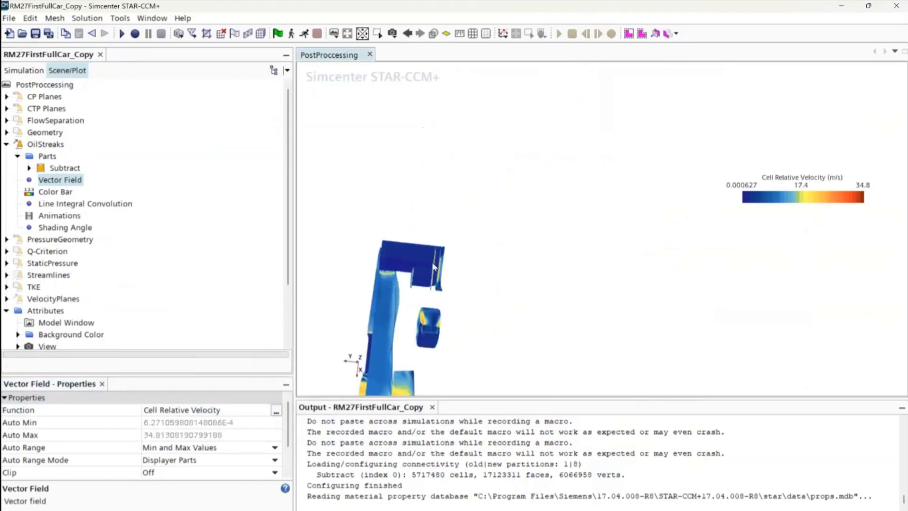
pyautogui.scroll(5, 437, 284)
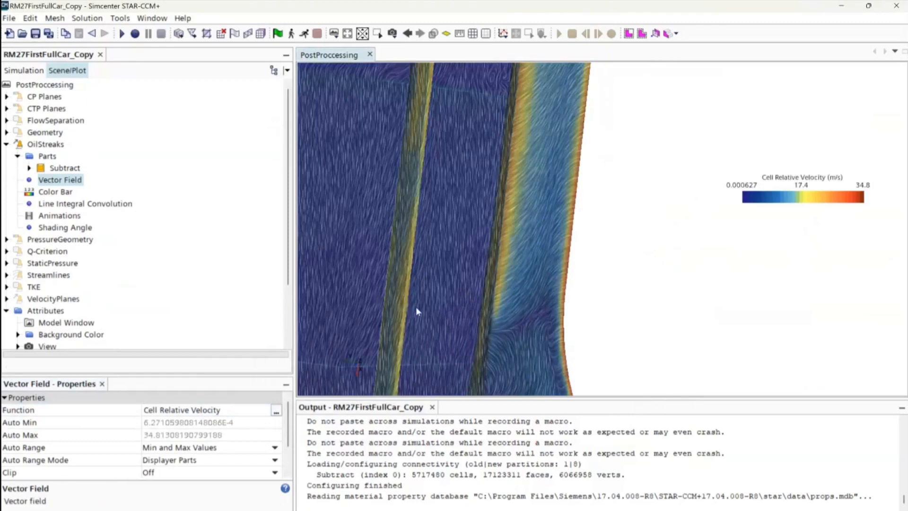
pyautogui.scroll(-5, 424, 285)
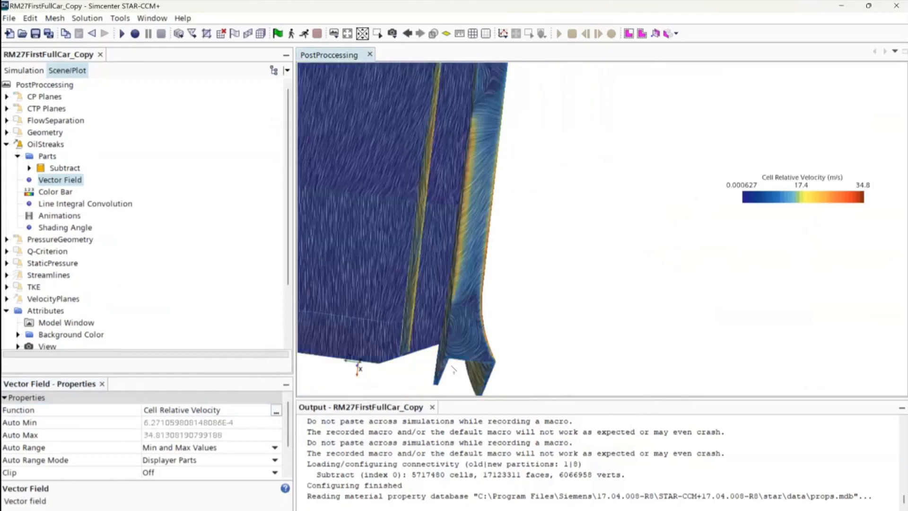
# - Examine the oil streaks around the front wing, nose and front wheel from the opposite side, ending with a side view of the car
pyautogui.moveTo(453, 369); pyautogui.dragTo(519, 97)
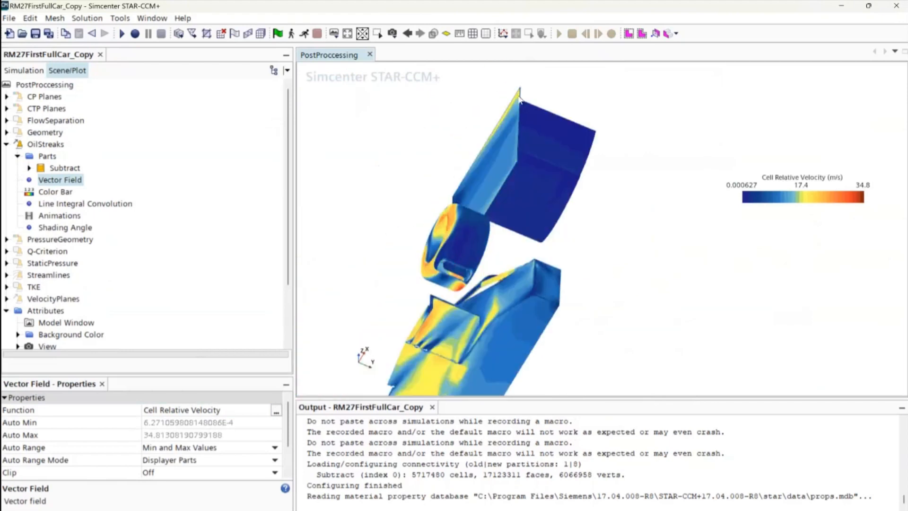
pyautogui.moveTo(520, 97); pyautogui.dragTo(493, 87, button='right')
pyautogui.moveTo(473, 285); pyautogui.dragTo(441, 179, button='right')
pyautogui.scroll(4, 388, 121)
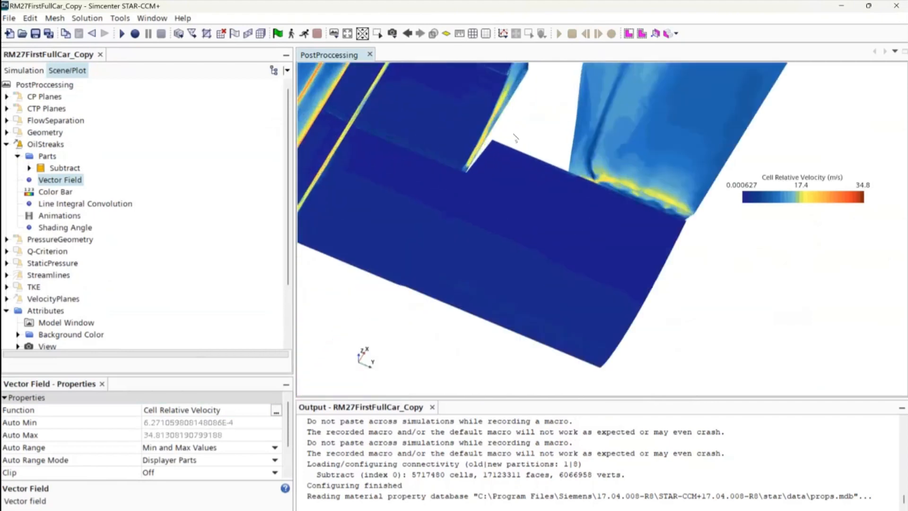
pyautogui.scroll(2, 549, 188)
pyautogui.scroll(4, 550, 214)
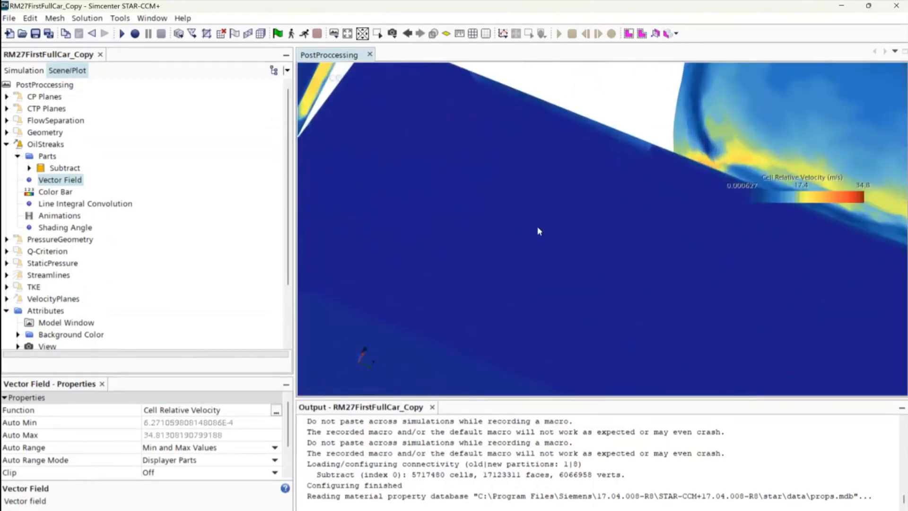
pyautogui.scroll(-5, 545, 191)
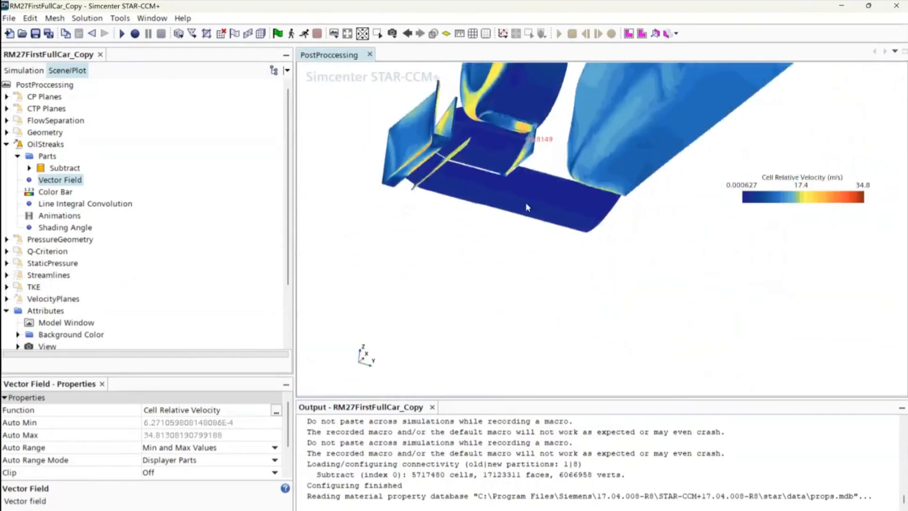
pyautogui.moveTo(525, 203)
pyautogui.mouseDown()
pyautogui.moveTo(480, 171)
pyautogui.moveTo(506, 160)
pyautogui.moveTo(474, 150)
pyautogui.moveTo(546, 197)
pyautogui.moveTo(575, 192)
pyautogui.moveTo(514, 211)
pyautogui.mouseUp()
pyautogui.scroll(-2, 473, 150)
pyautogui.scroll(-1, 474, 151)
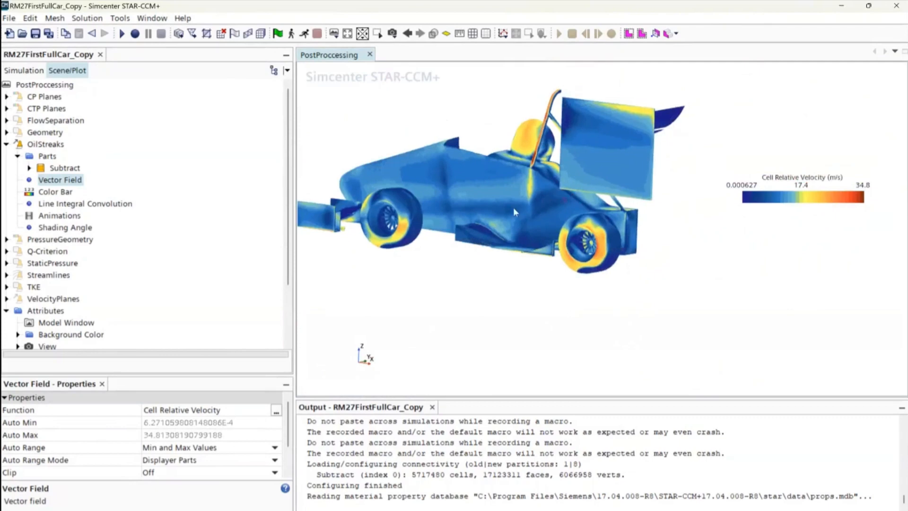
# - Examine the oil streaks on the rear wing elements and endplate, the roll hoop and the bodywork from several angles
pyautogui.scroll(2, 514, 211)
pyautogui.scroll(3, 584, 171)
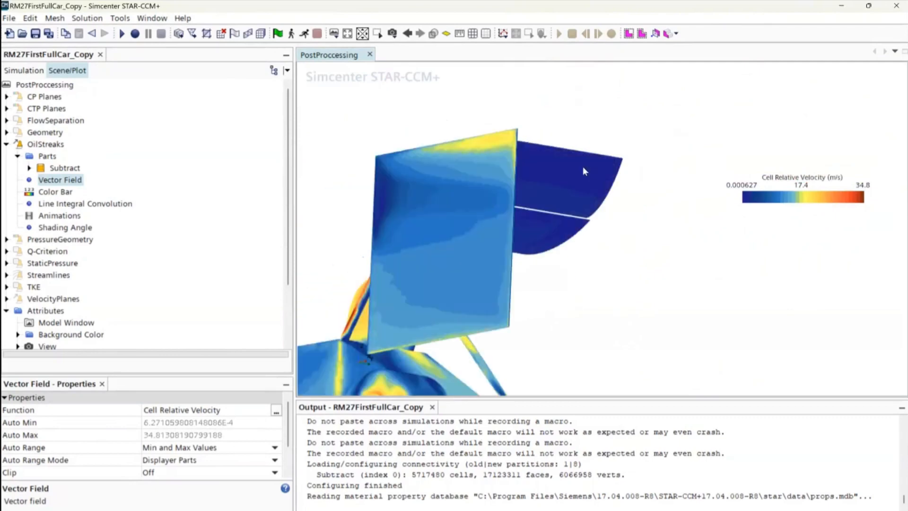
pyautogui.moveTo(582, 166)
pyautogui.mouseDown()
pyautogui.moveTo(453, 166)
pyautogui.moveTo(391, 145)
pyautogui.mouseUp()
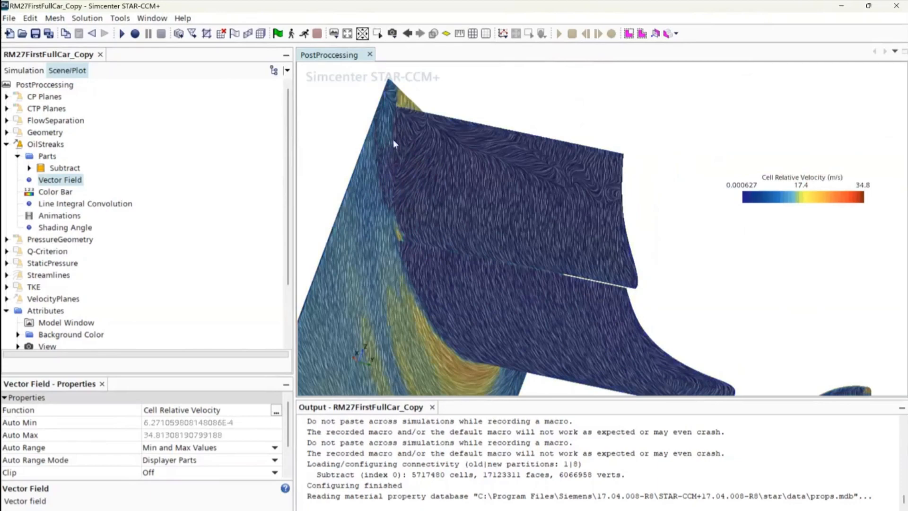
pyautogui.scroll(-3, 393, 139)
pyautogui.moveTo(393, 139); pyautogui.dragTo(428, 223)
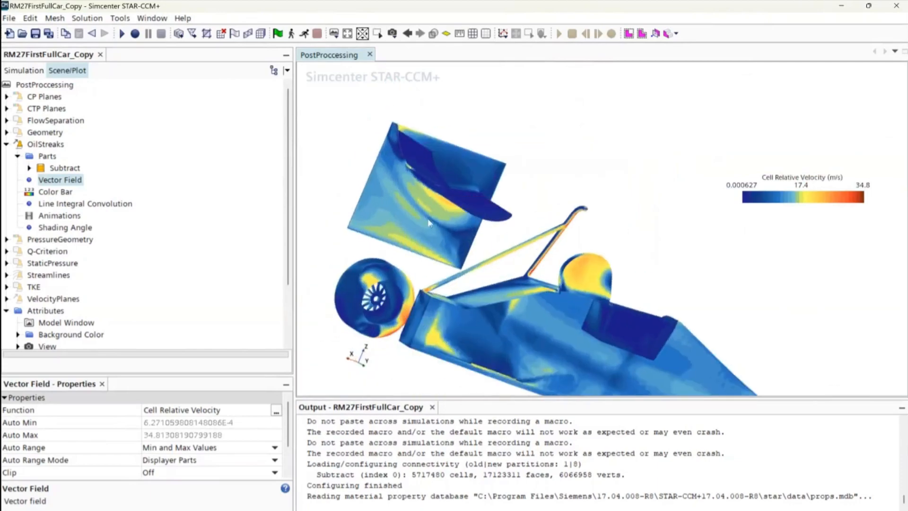
pyautogui.scroll(5, 428, 222)
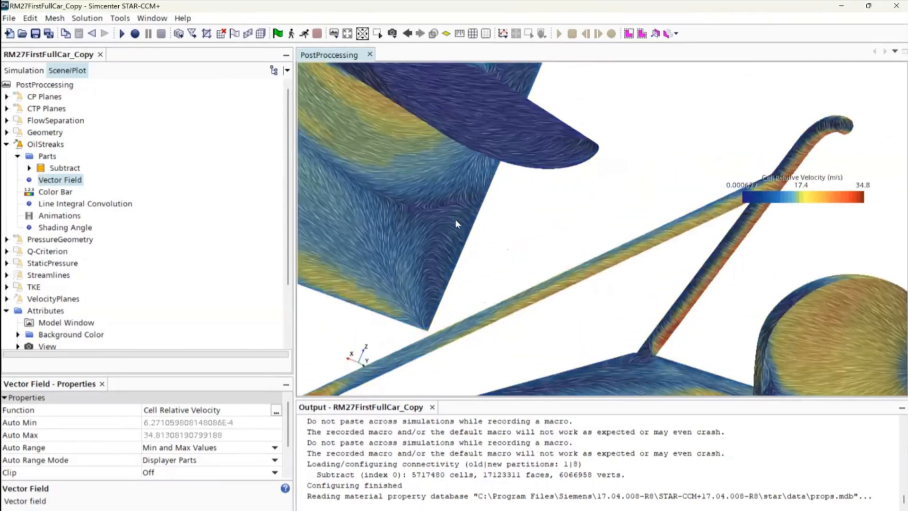
pyautogui.scroll(-5, 455, 220)
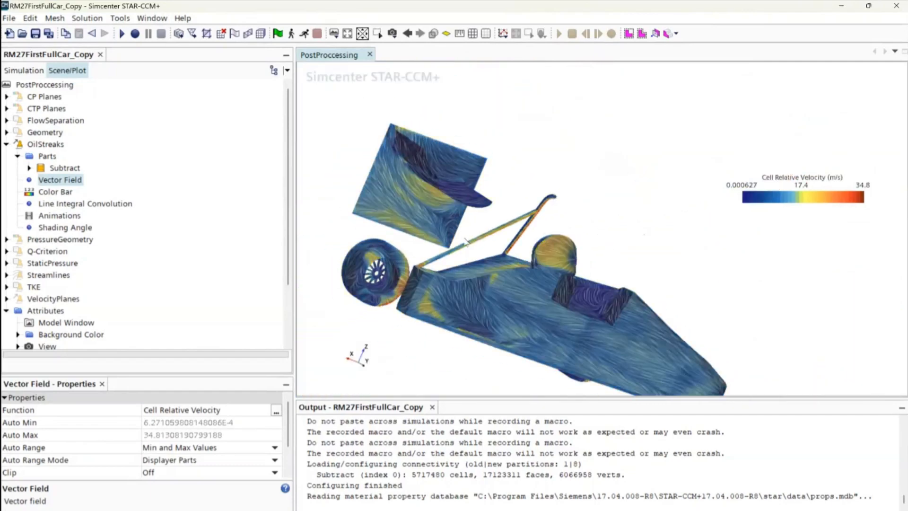
pyautogui.moveTo(466, 241); pyautogui.dragTo(502, 236)
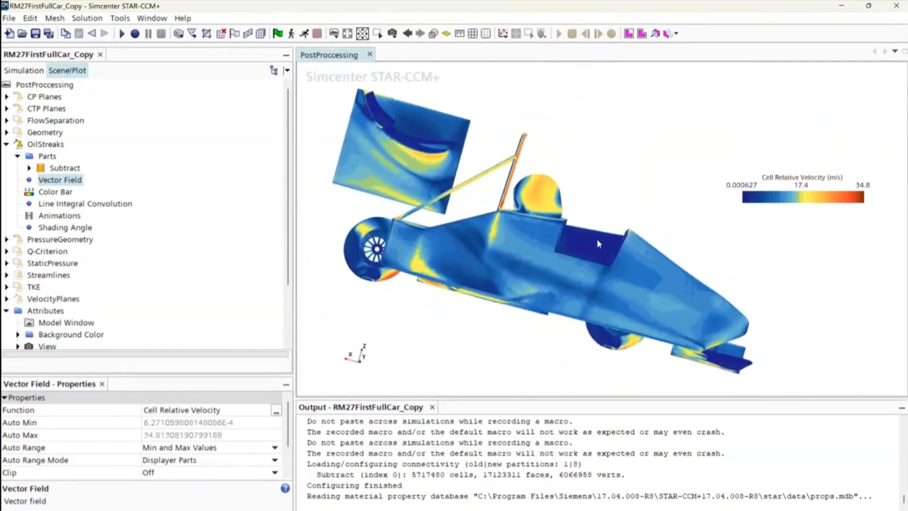
pyautogui.moveTo(597, 239)
pyautogui.mouseDown()
pyautogui.moveTo(429, 261)
pyautogui.moveTo(426, 251)
pyautogui.mouseUp()
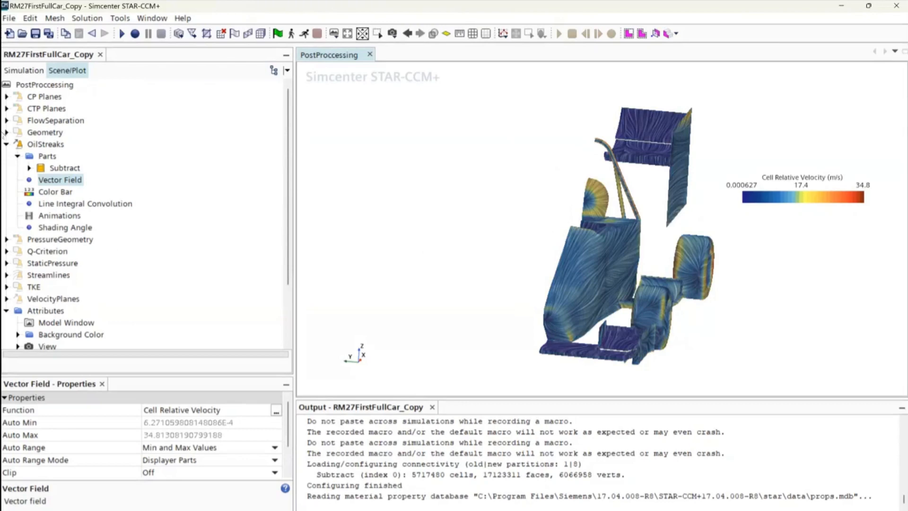
# - Hide the OilStreaks displayer and show the Geometry displayer in the PostProccessing scene
pyautogui.click(7, 144)
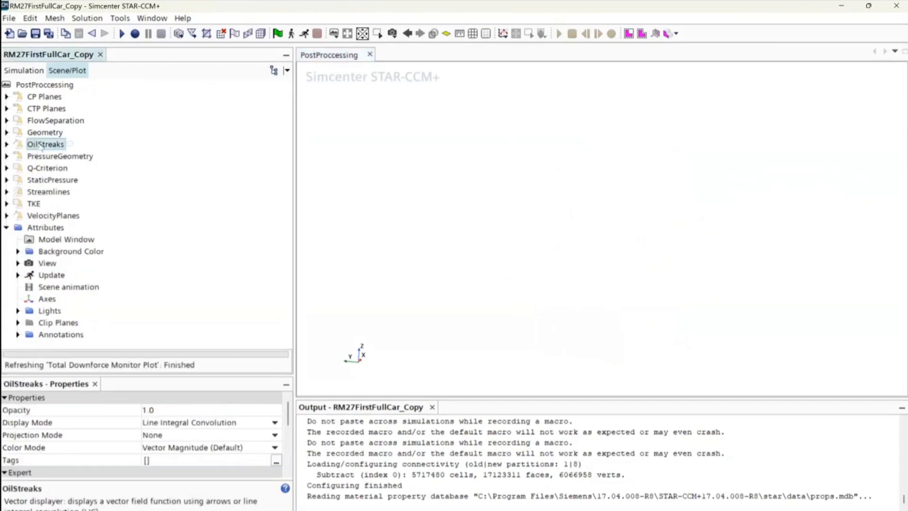
pyautogui.click(45, 132)
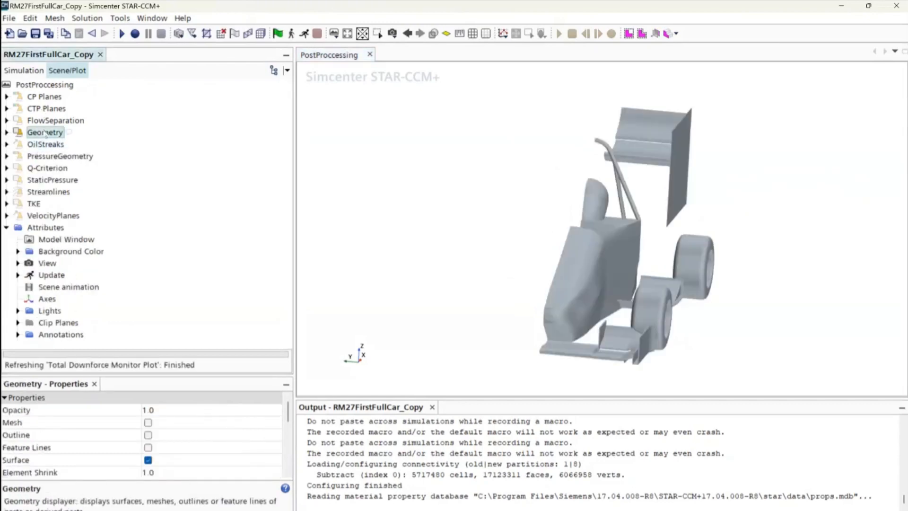
# - Return to the simulation tree, collapse the Streamlines and Scenes folders, and list the contents of the Reports folder
pyautogui.click(11, 70)
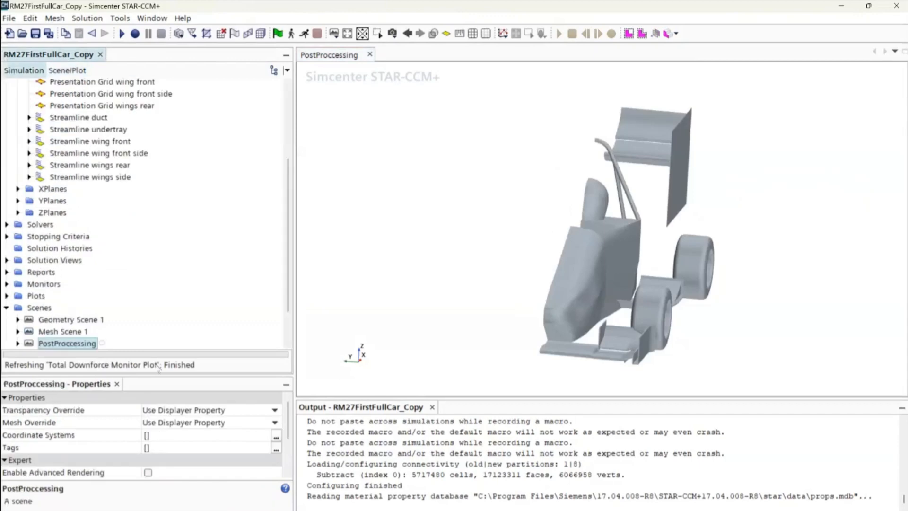
pyautogui.scroll(3, 74, 294)
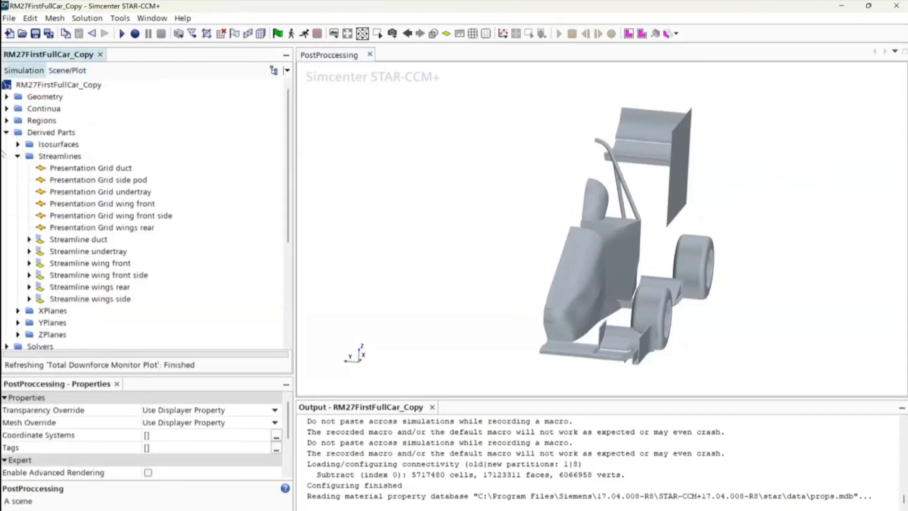
pyautogui.click(17, 156)
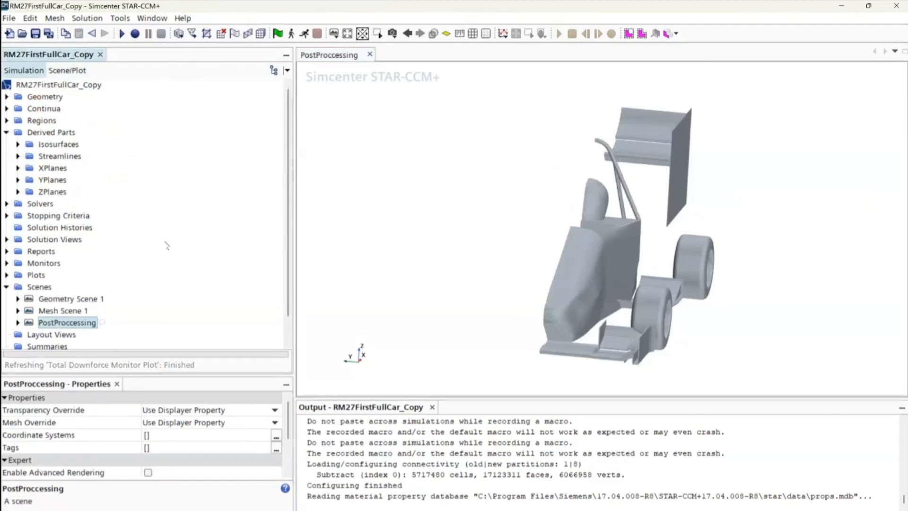
pyautogui.click(6, 286)
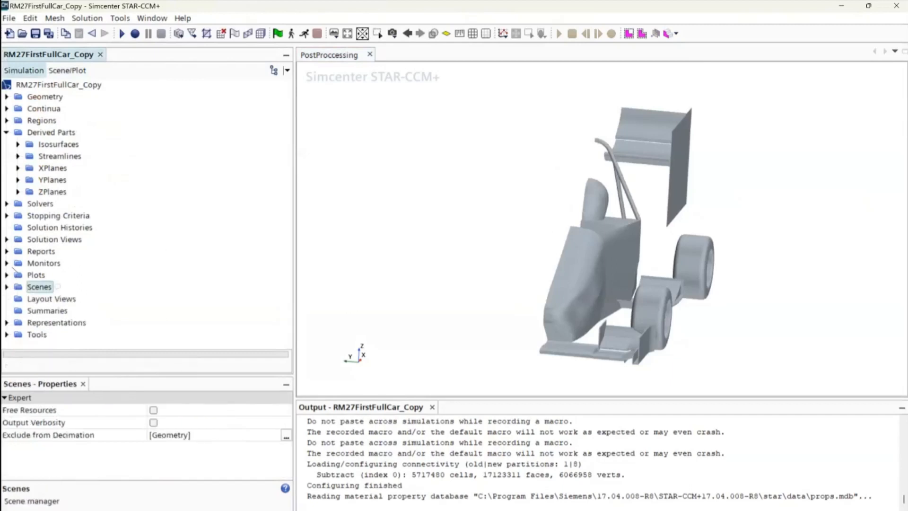
pyautogui.click(7, 251)
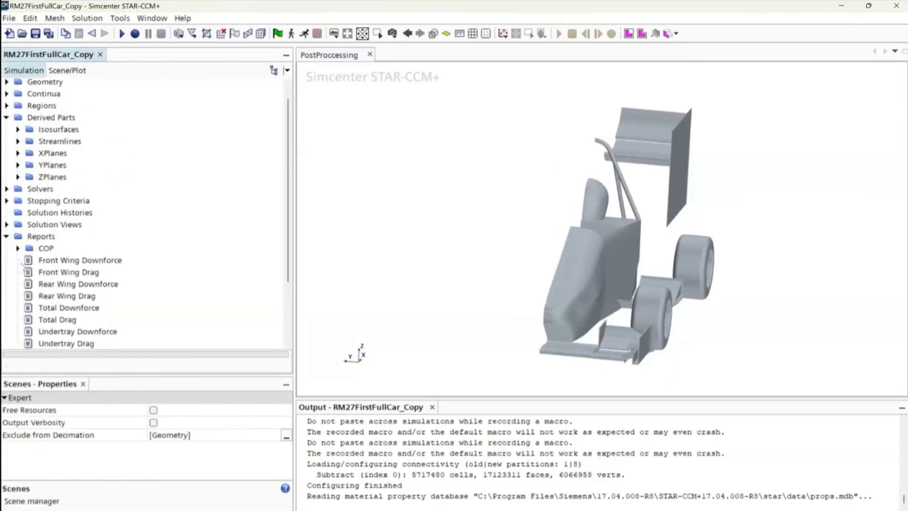
pyautogui.scroll(-3, 31, 274)
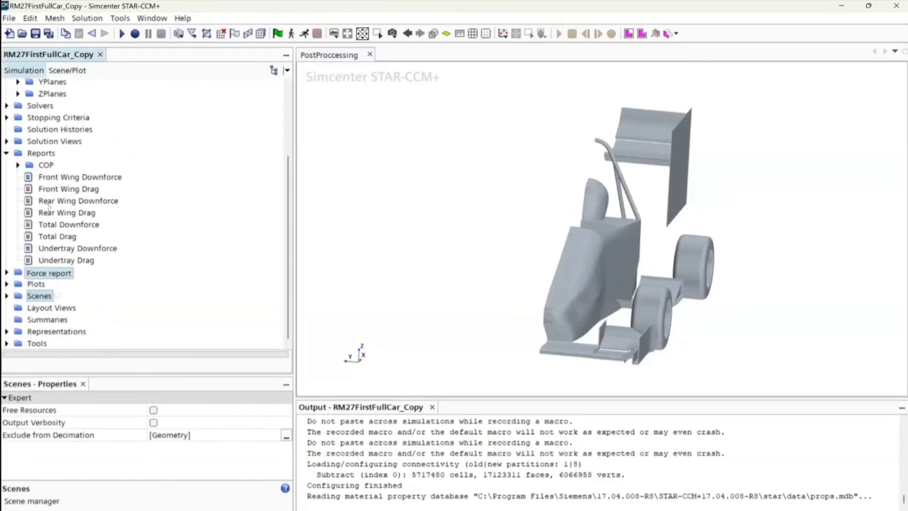
# - Review the direction and parts properties of the front wing, rear wing and total force reports
pyautogui.click(48, 178)
pyautogui.click(47, 189)
pyautogui.click(49, 201)
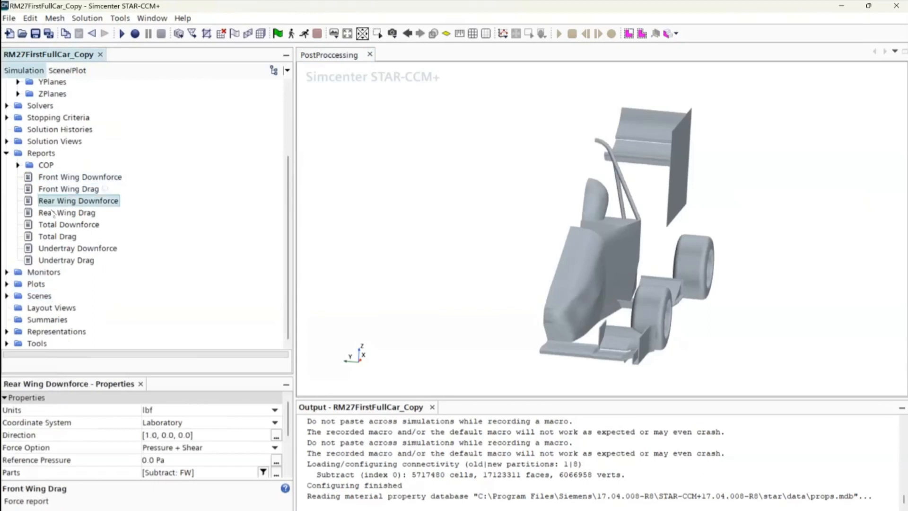
pyautogui.click(53, 213)
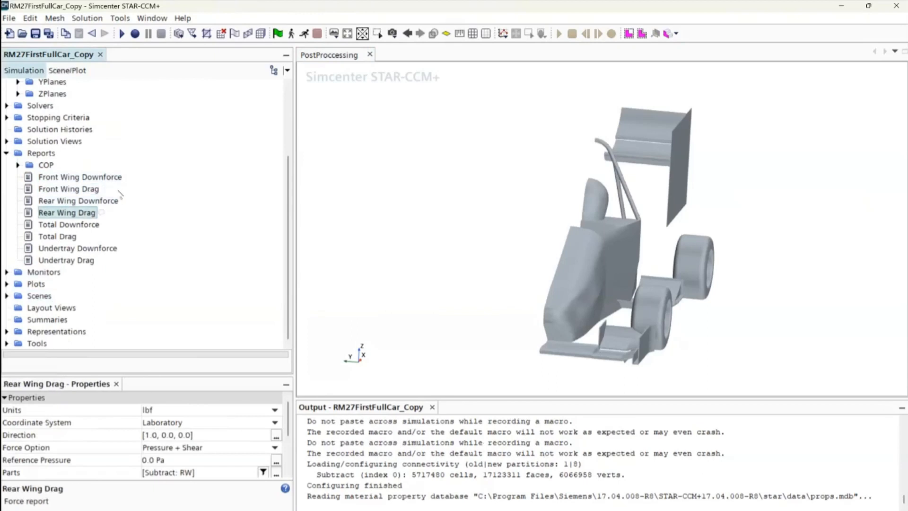
pyautogui.click(73, 225)
pyautogui.click(79, 202)
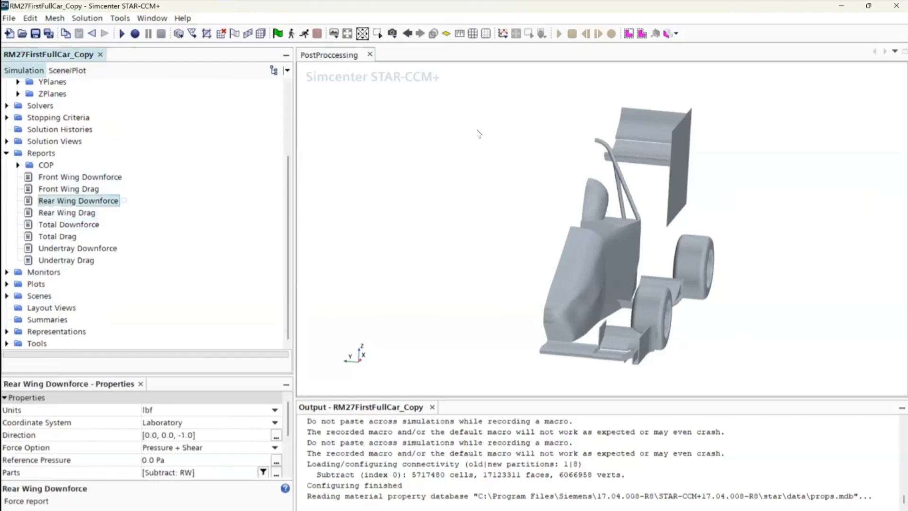
# - Examine the rear wing elements and endplate in the scene with the Rear Wing Downforce report selected
pyautogui.click(638, 143)
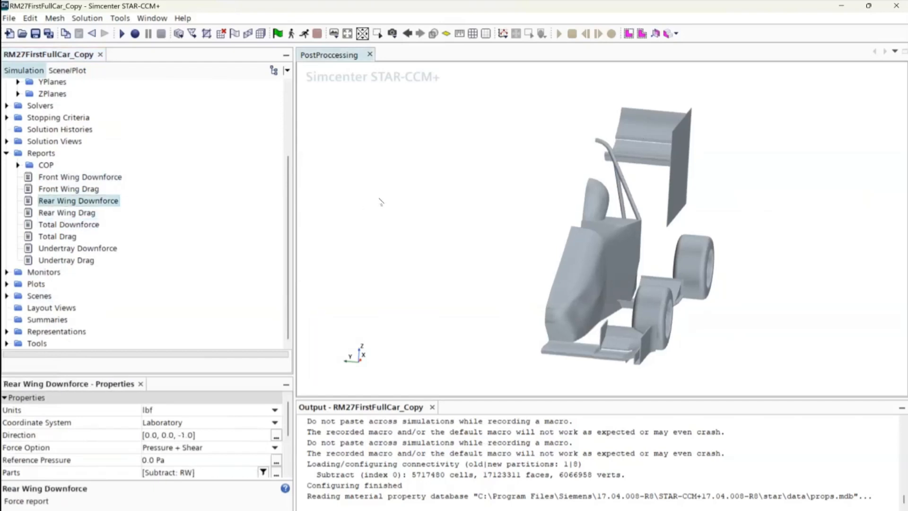
pyautogui.click(398, 236)
pyautogui.click(89, 203)
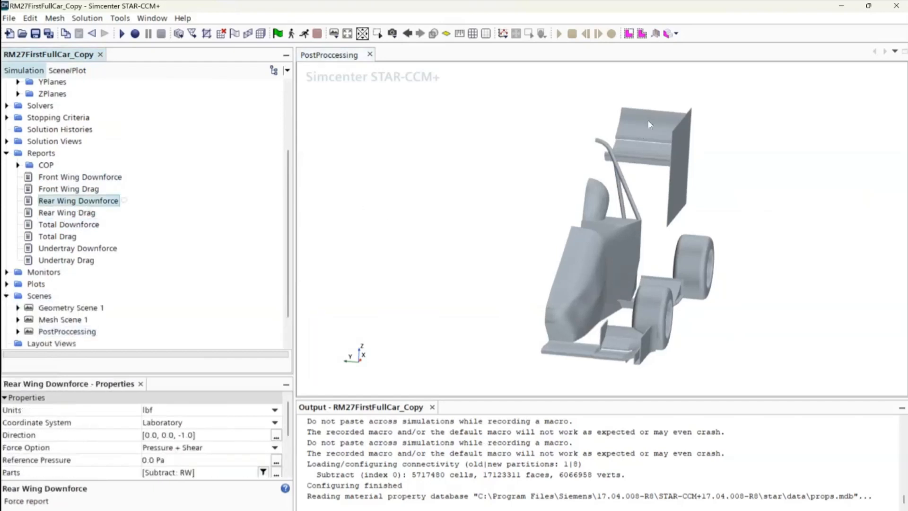
pyautogui.scroll(10, 639, 179)
pyautogui.scroll(-5, 727, 206)
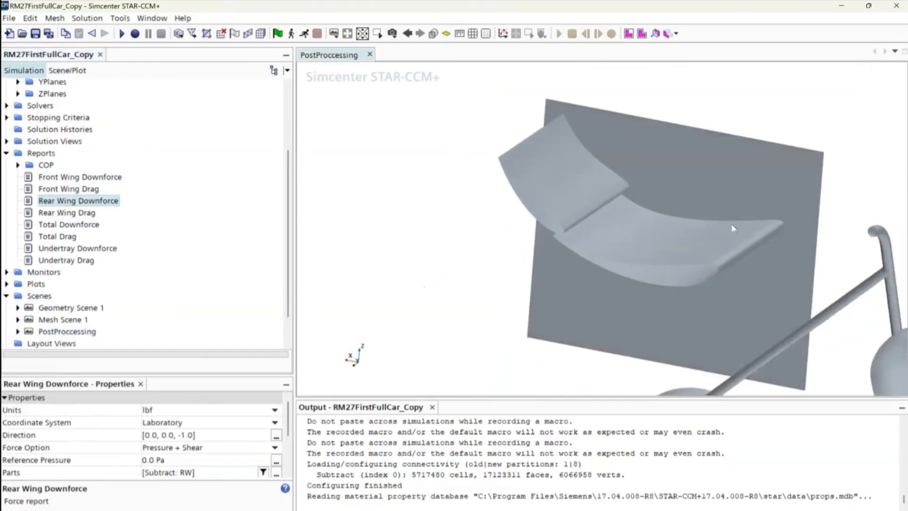
pyautogui.scroll(-2, 650, 207)
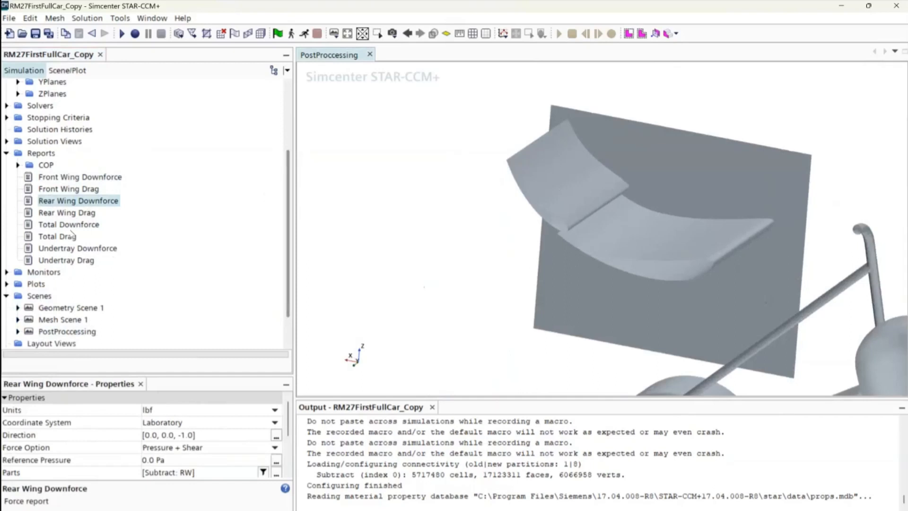
# - Examine the front wing in the scene with the Front Wing Drag report selected
pyautogui.click(68, 189)
pyautogui.scroll(-5, 779, 314)
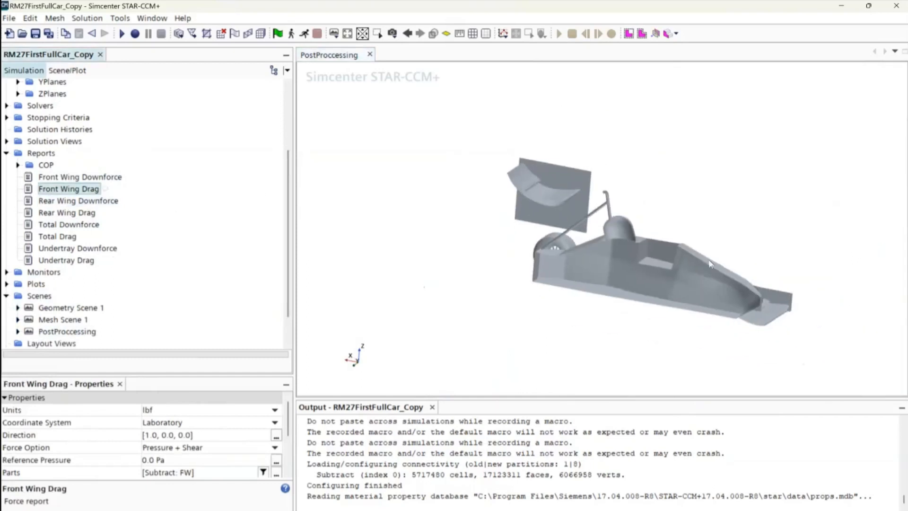
pyautogui.scroll(5, 780, 314)
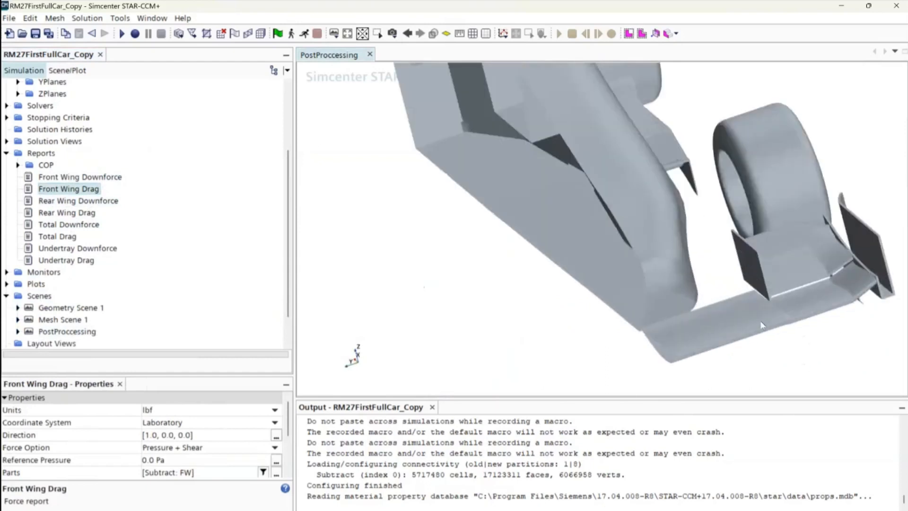
pyautogui.scroll(-4, 761, 321)
pyautogui.moveTo(788, 296); pyautogui.dragTo(582, 285)
pyautogui.scroll(-5, 727, 271)
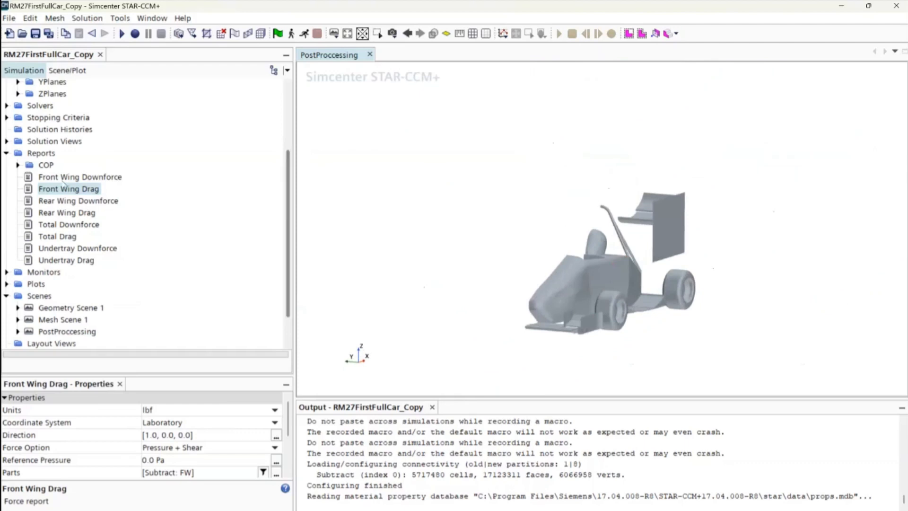
# - Inspect the front wing and its endplates up close, and run the Front Wing Downforce report
pyautogui.click(67, 177)
pyautogui.click(71, 189)
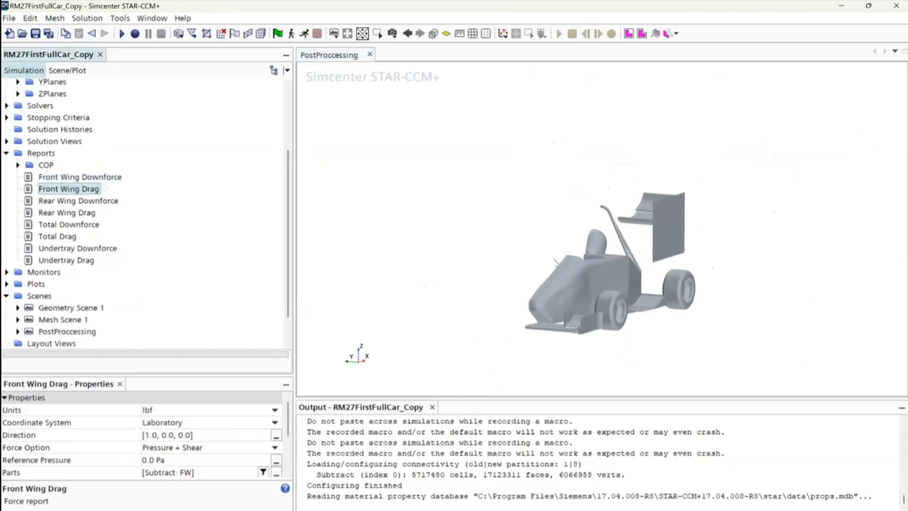
pyautogui.scroll(10, 558, 265)
pyautogui.moveTo(578, 248); pyautogui.dragTo(342, 258)
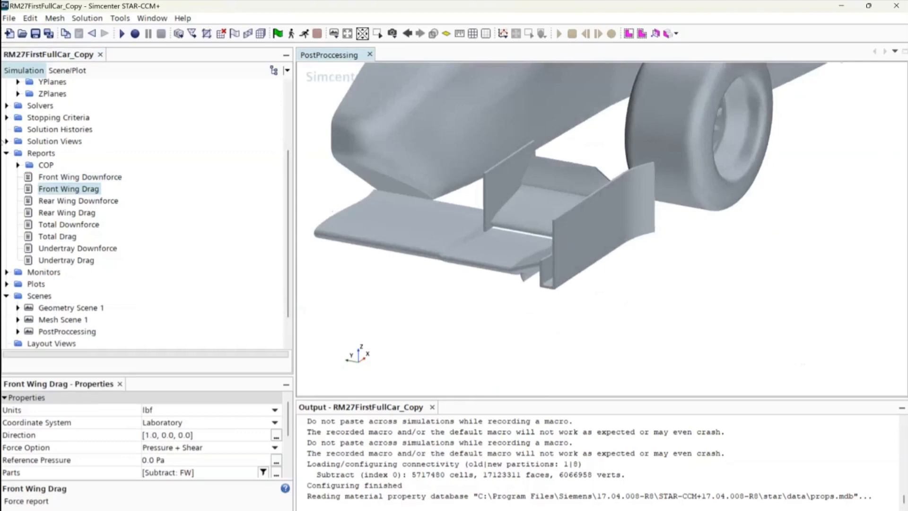
pyautogui.click(80, 176)
pyautogui.click(83, 190)
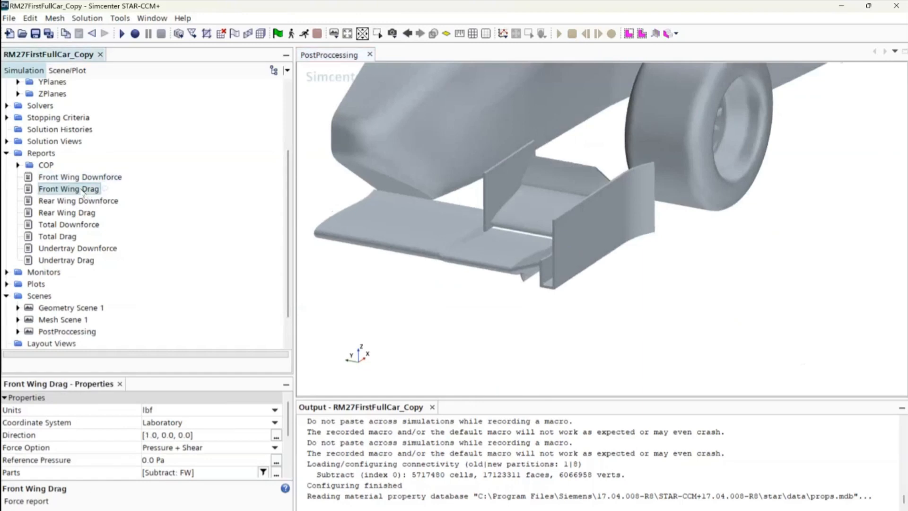
pyautogui.doubleClick(80, 177)
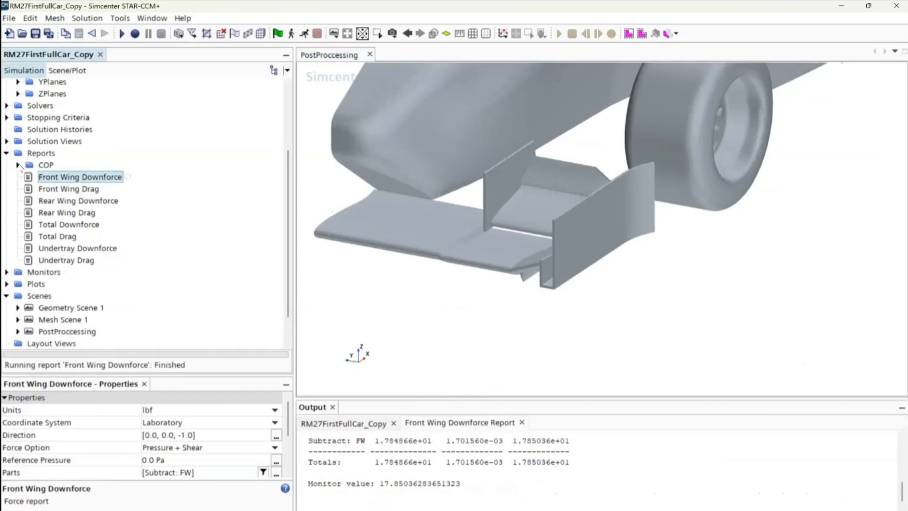
# - List the contents of the COP report folder and check its force, tire position, moment and front-tire downforce reports
pyautogui.click(18, 165)
pyautogui.click(46, 165)
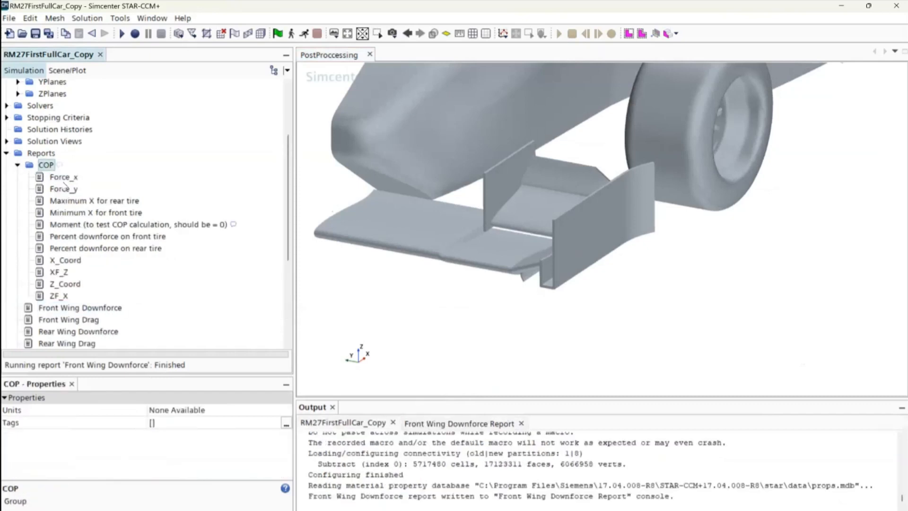
pyautogui.click(63, 178)
pyautogui.click(70, 201)
pyautogui.click(75, 225)
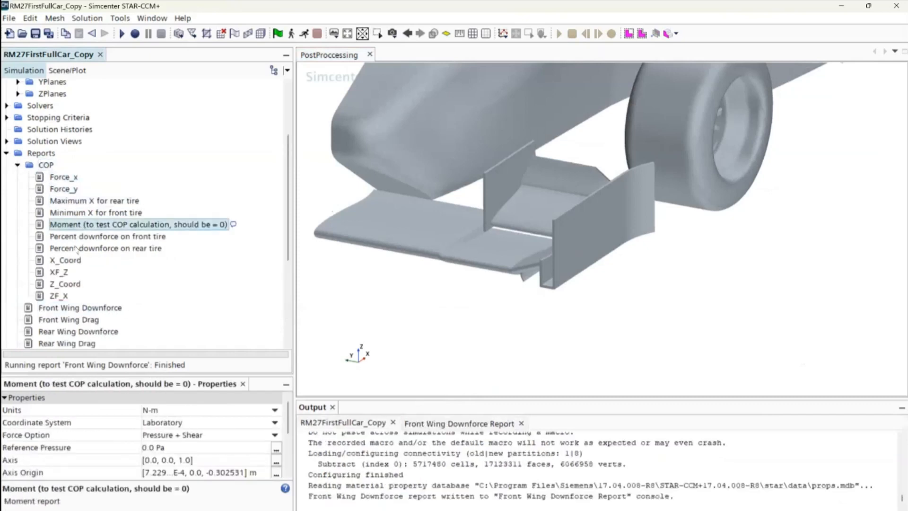
pyautogui.click(84, 236)
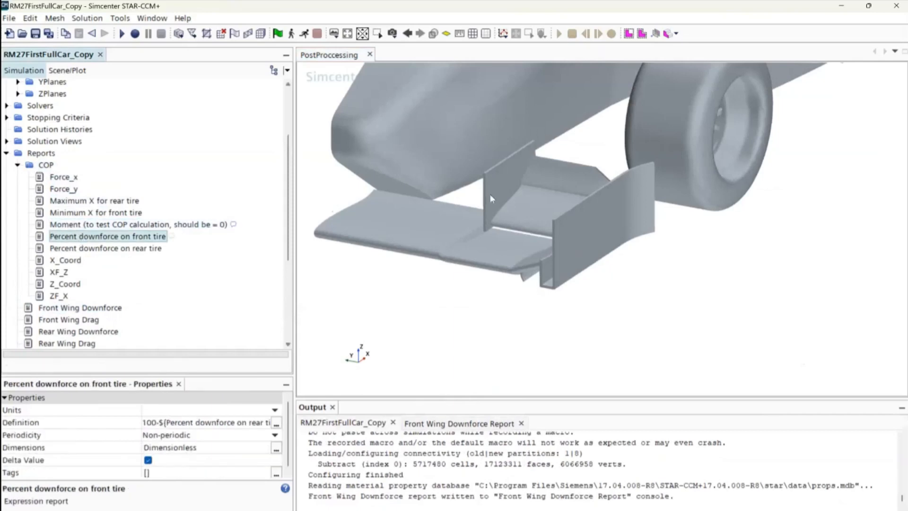
# - Show the whole car from the side, run the Percent downforce on front tire report and highlight its result
pyautogui.scroll(-5, 490, 194)
pyautogui.moveTo(567, 142); pyautogui.dragTo(494, 239, button='right')
pyautogui.moveTo(610, 283); pyautogui.dragTo(545, 265)
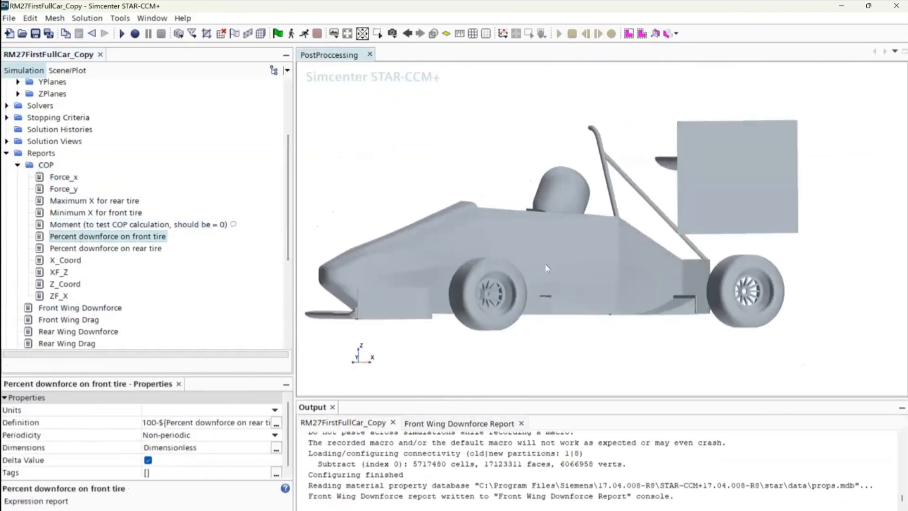
pyautogui.scroll(-3, 547, 257)
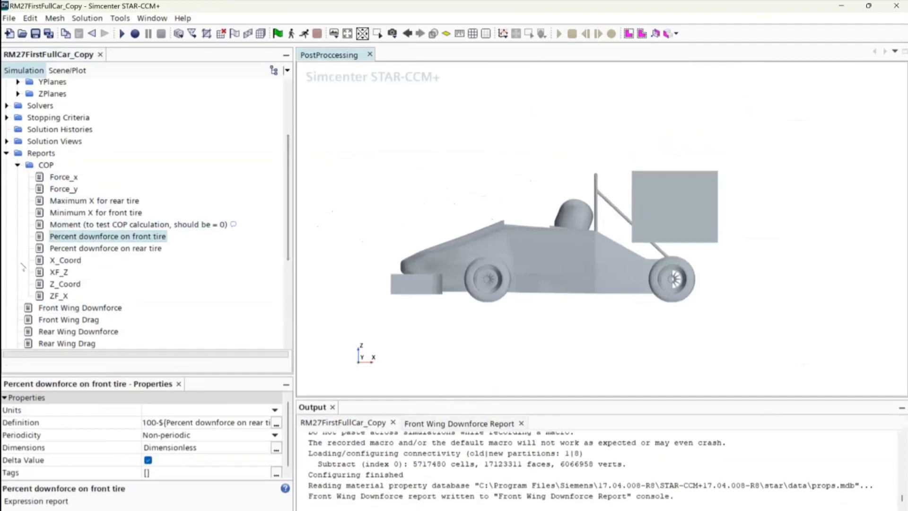
pyautogui.doubleClick(109, 237)
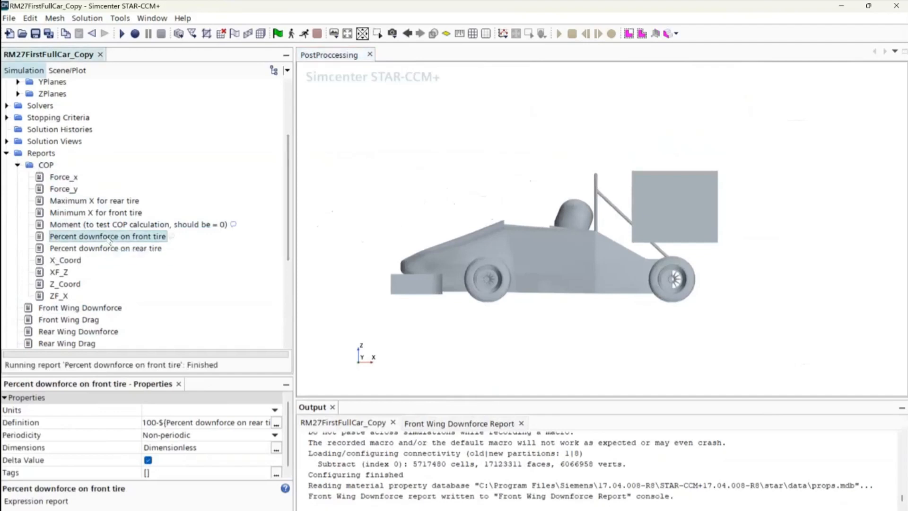
pyautogui.moveTo(479, 494); pyautogui.dragTo(575, 494)
# - Run the Percent downforce on rear tire report and highlight its result in the output
pyautogui.click(131, 249)
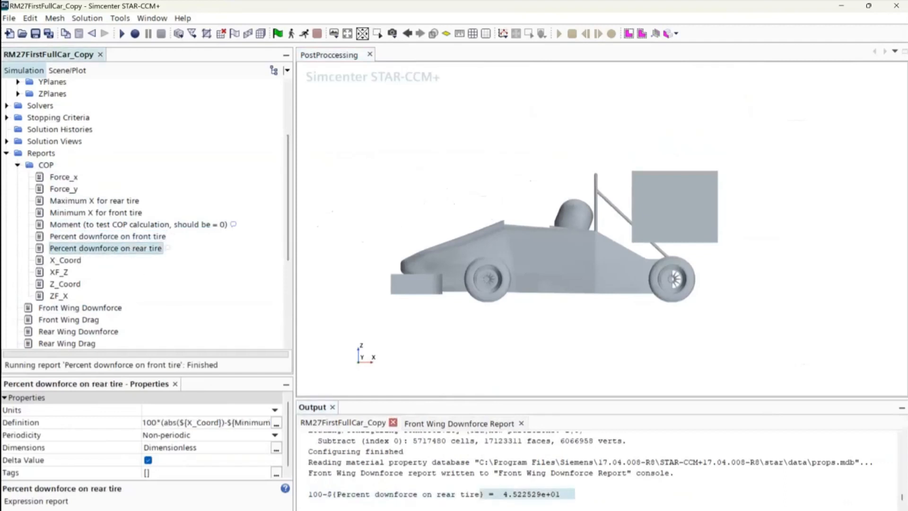
pyautogui.click(112, 237)
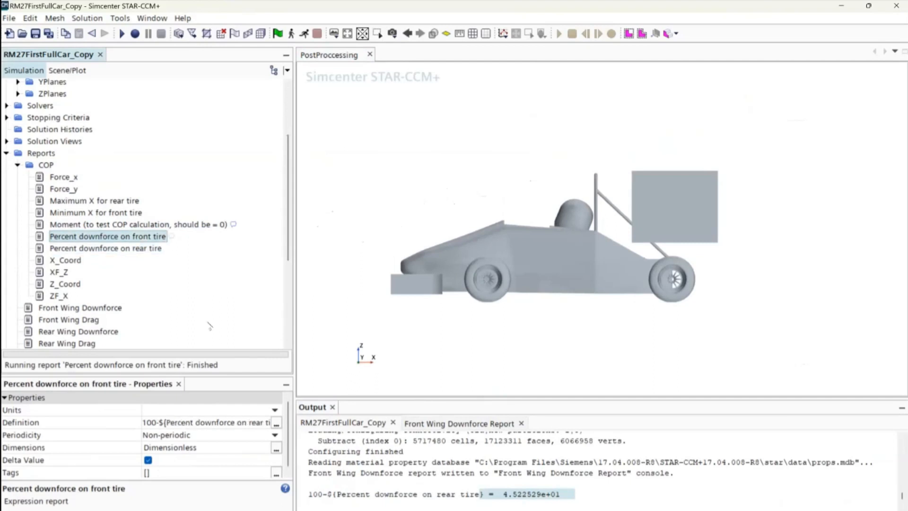
pyautogui.click(133, 250)
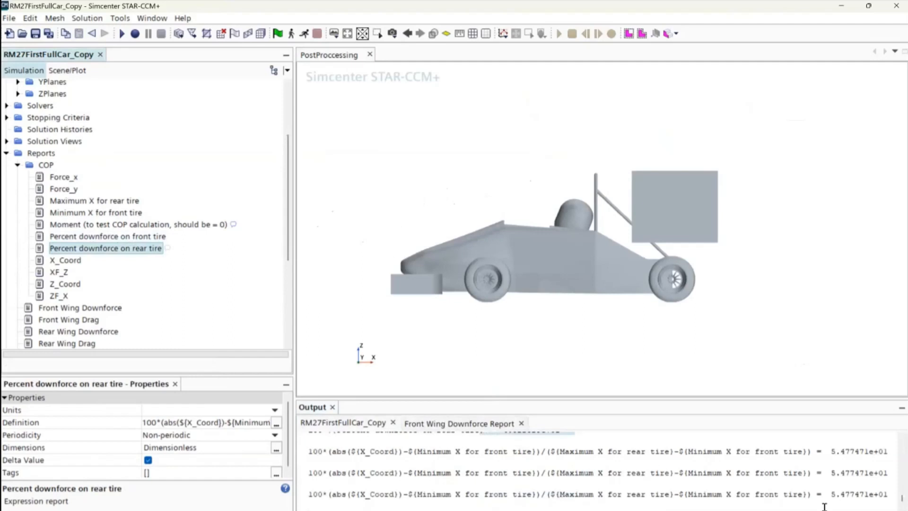
pyautogui.moveTo(824, 496); pyautogui.dragTo(895, 493)
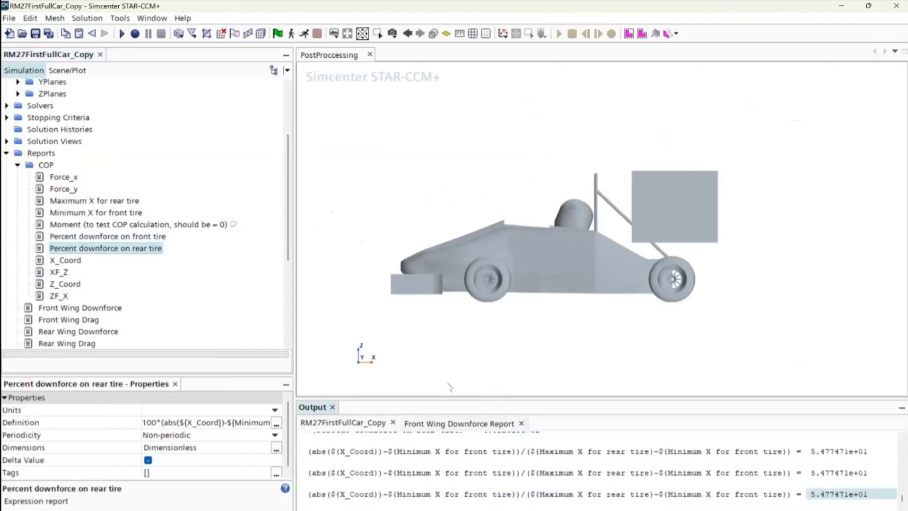
# - Review the properties and definitions of the COP force, tire position, percent downforce and coordinate reports
pyautogui.click(57, 177)
pyautogui.click(62, 201)
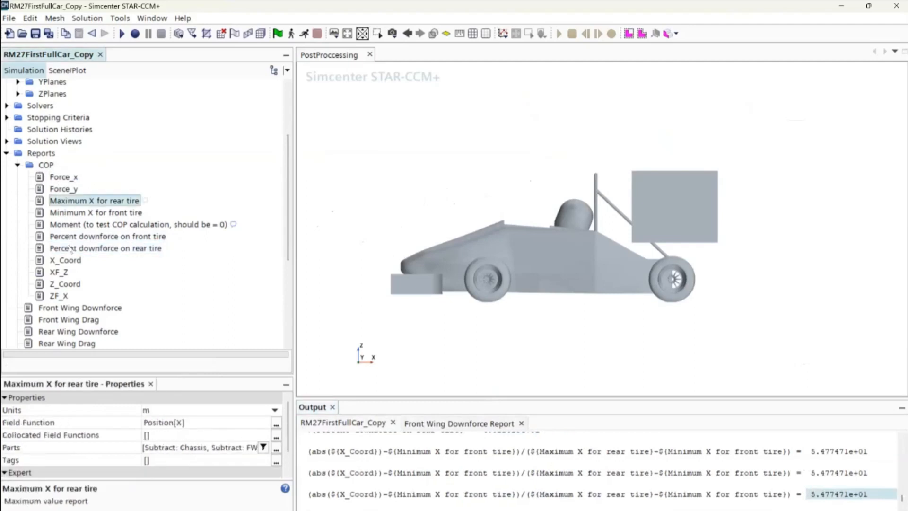
pyautogui.click(66, 236)
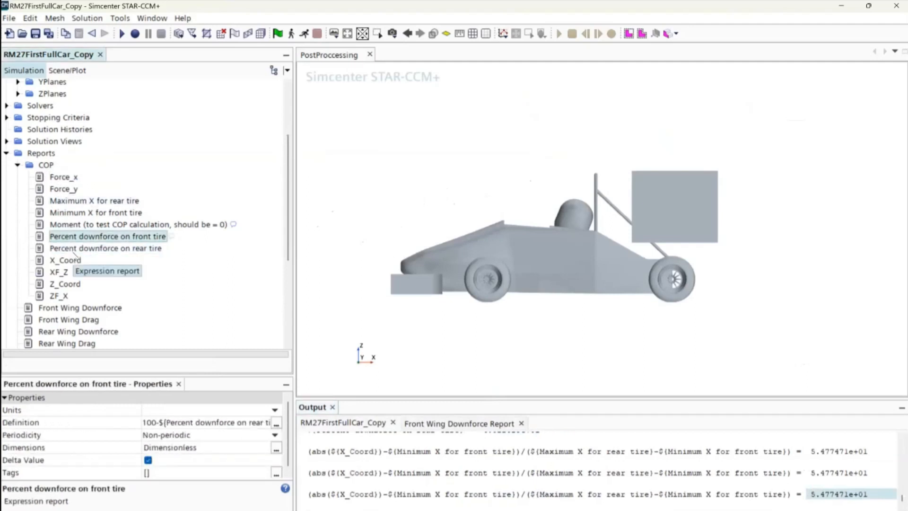
pyautogui.click(59, 178)
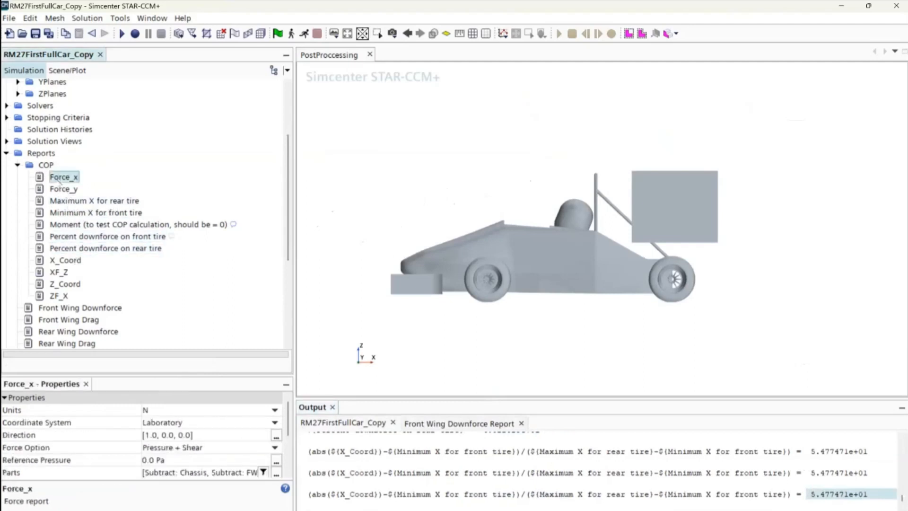
pyautogui.click(62, 202)
pyautogui.click(65, 236)
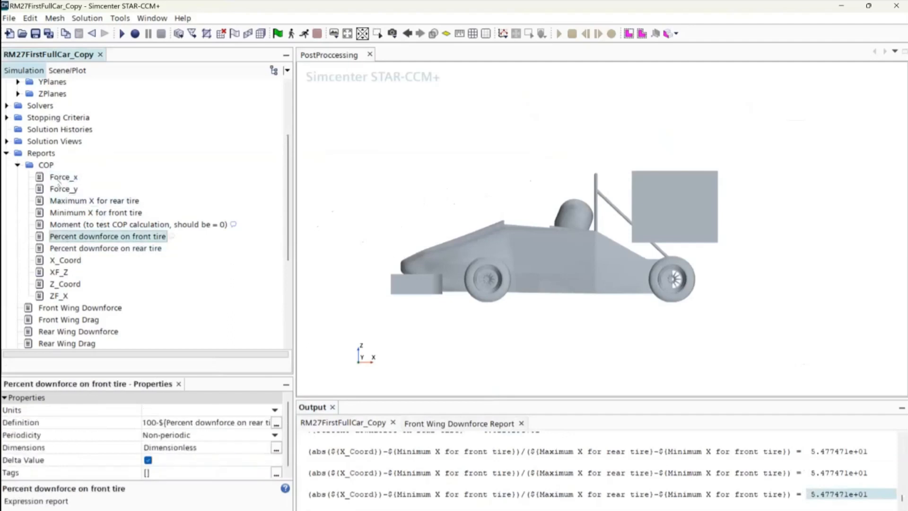
pyautogui.click(58, 179)
pyautogui.click(60, 190)
pyautogui.click(63, 215)
pyautogui.click(70, 234)
pyautogui.click(67, 260)
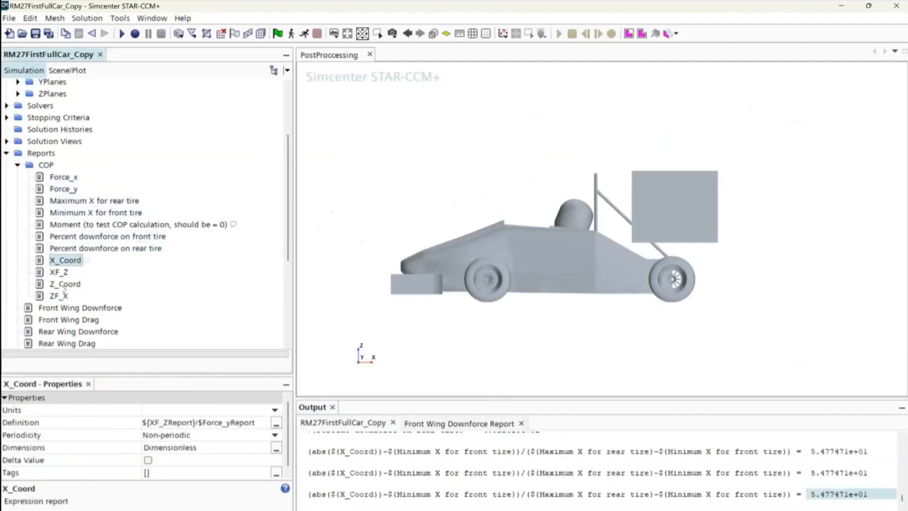
pyautogui.click(66, 283)
pyautogui.click(59, 295)
pyautogui.click(77, 235)
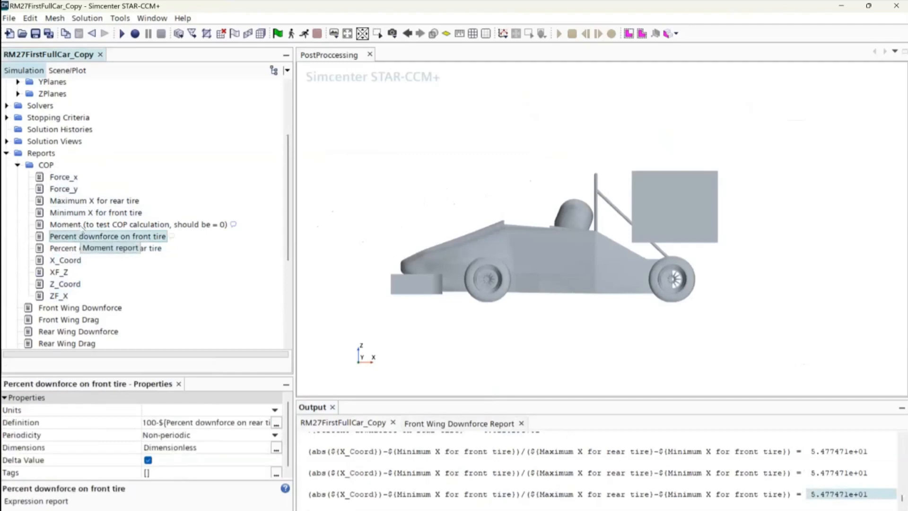
# - Collapse the COP and Reports folders, show the car in an angled front view, and list the contents of Regions
pyautogui.click(17, 165)
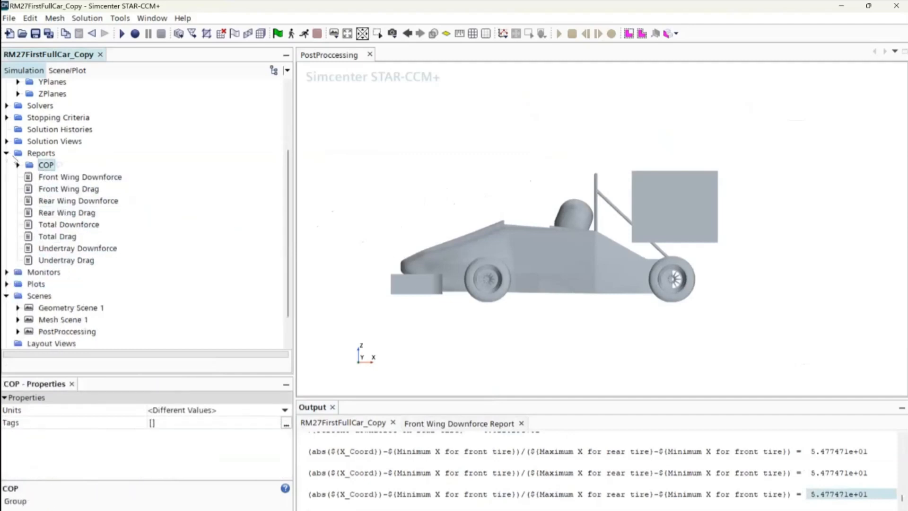
pyautogui.click(7, 154)
pyautogui.scroll(1, 43, 173)
pyautogui.moveTo(728, 314); pyautogui.dragTo(560, 290)
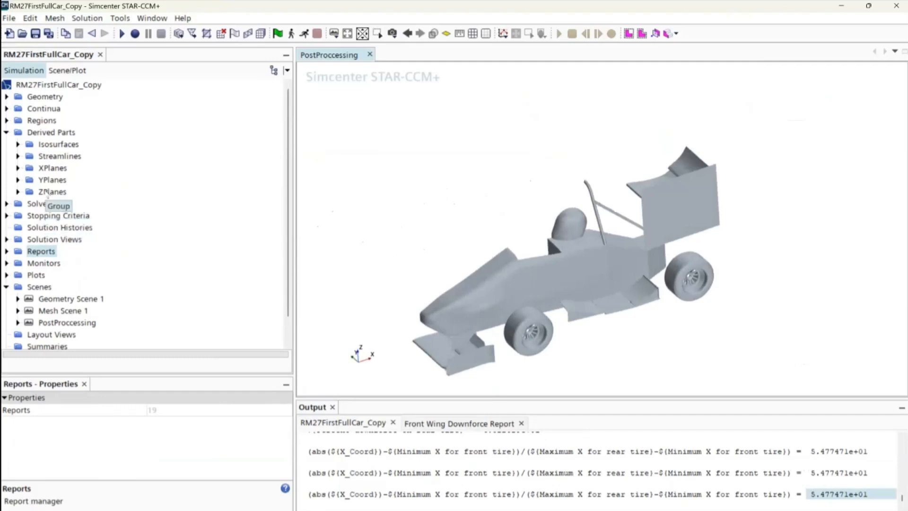
pyautogui.click(6, 120)
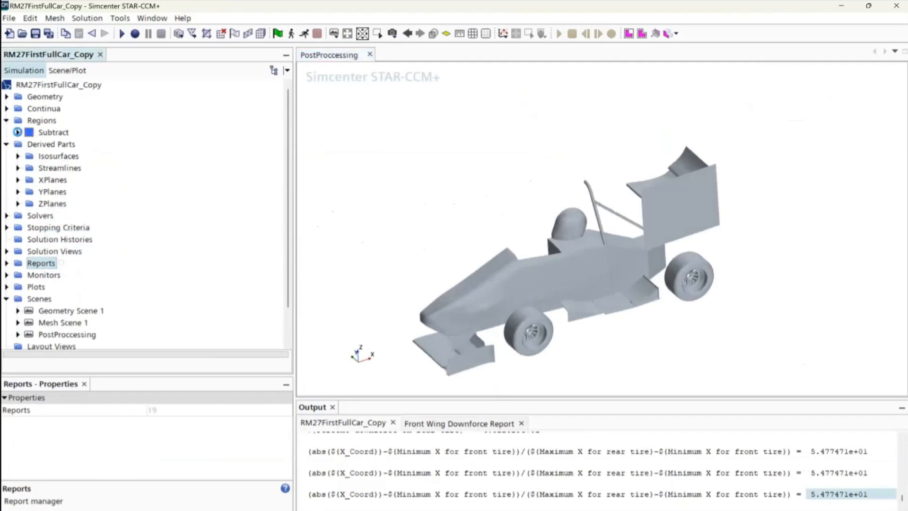
pyautogui.click(18, 132)
pyautogui.click(18, 132)
# - Start loading another simulation file and browse through Box to the LinuxSims folder
pyautogui.click(9, 18)
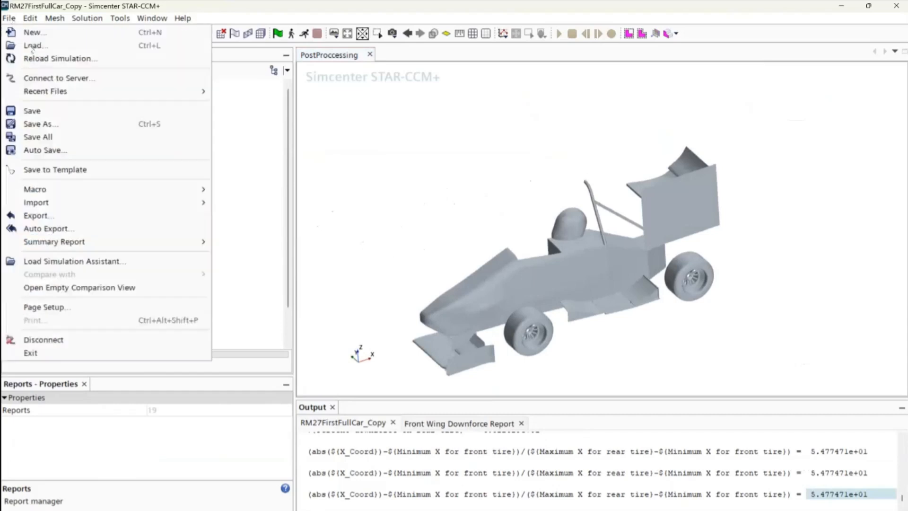
pyautogui.click(39, 50)
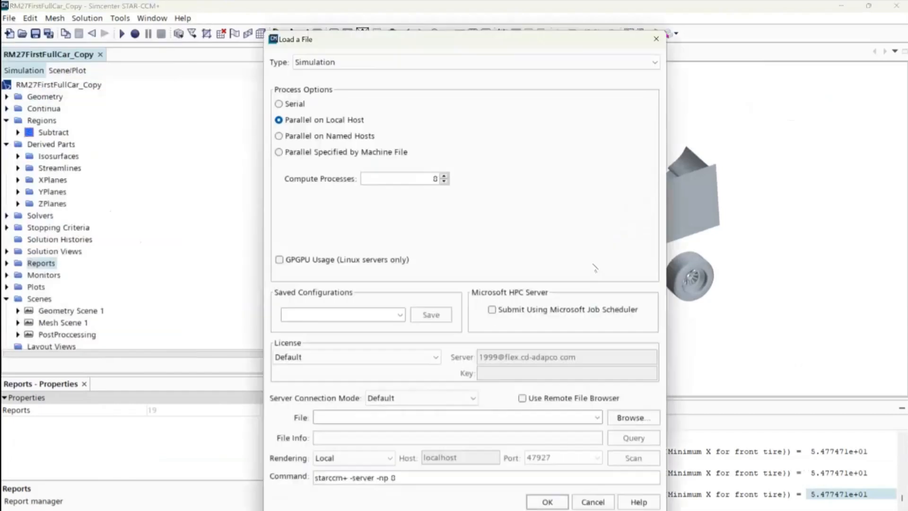
pyautogui.click(633, 418)
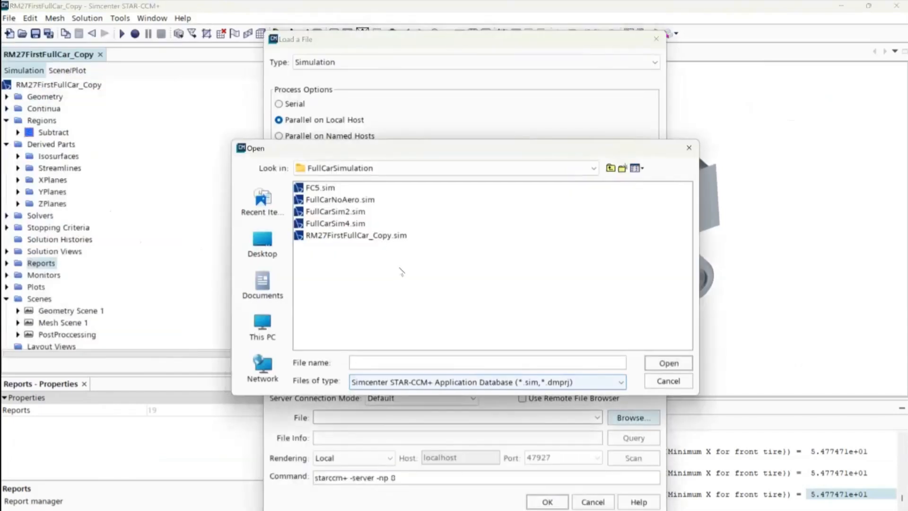
pyautogui.click(344, 170)
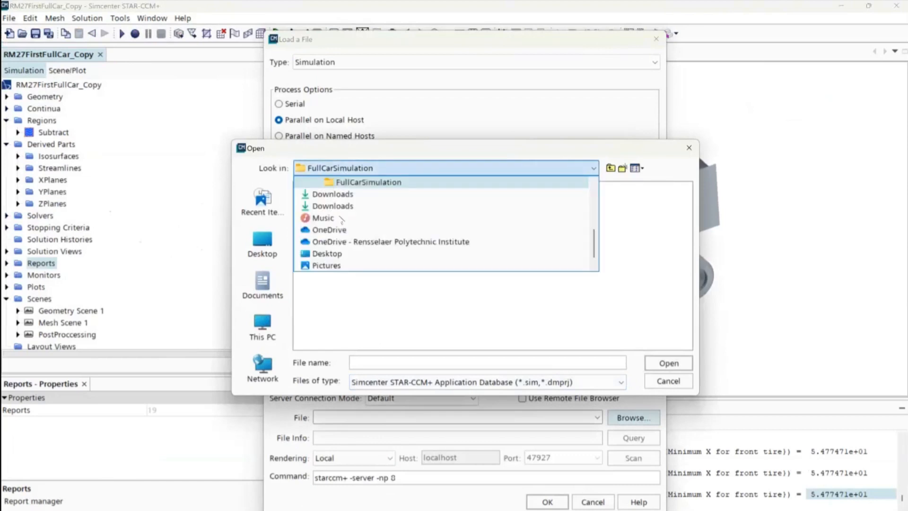
pyautogui.scroll(3, 341, 220)
pyautogui.click(338, 243)
pyautogui.doubleClick(330, 188)
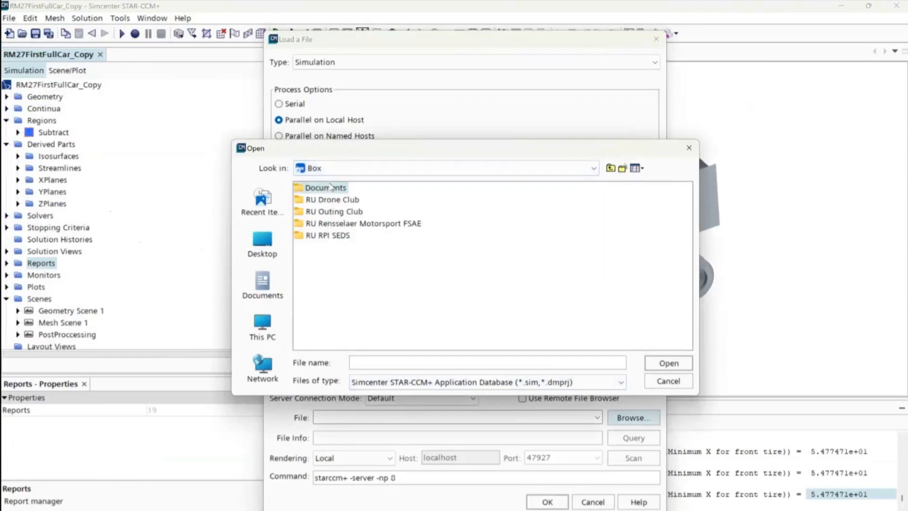
pyautogui.doubleClick(331, 188)
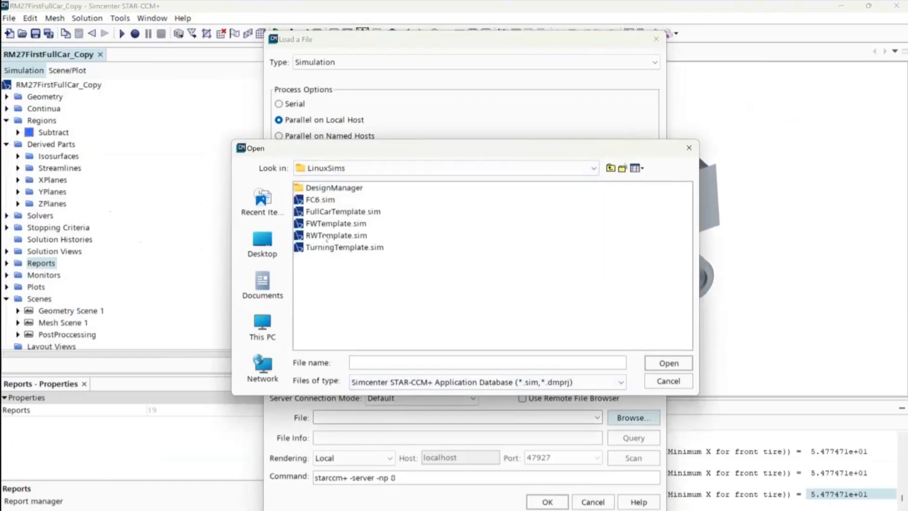
# - Choose FullCarTemplate.sim and load it as a second simulation
pyautogui.click(322, 213)
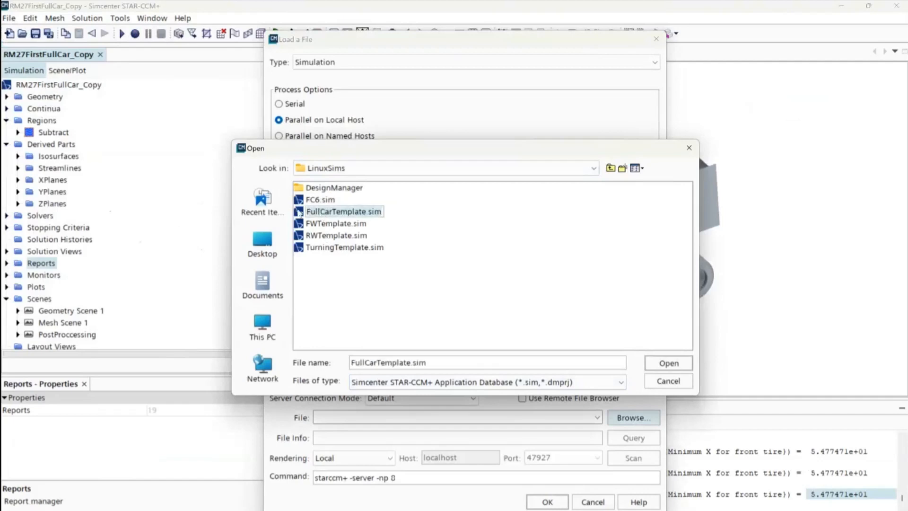
pyautogui.doubleClick(321, 213)
pyautogui.click(566, 500)
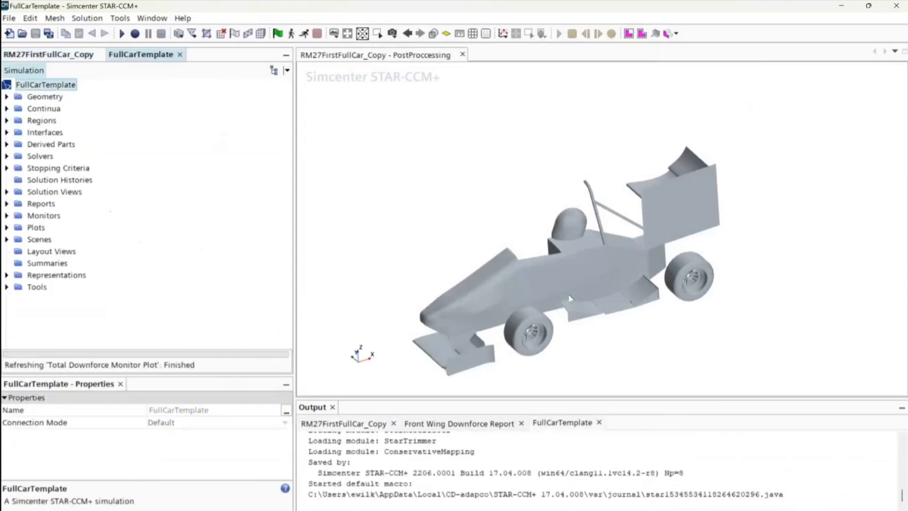
# - Open the help page for the FullCarTemplate simulation object
pyautogui.click(285, 488)
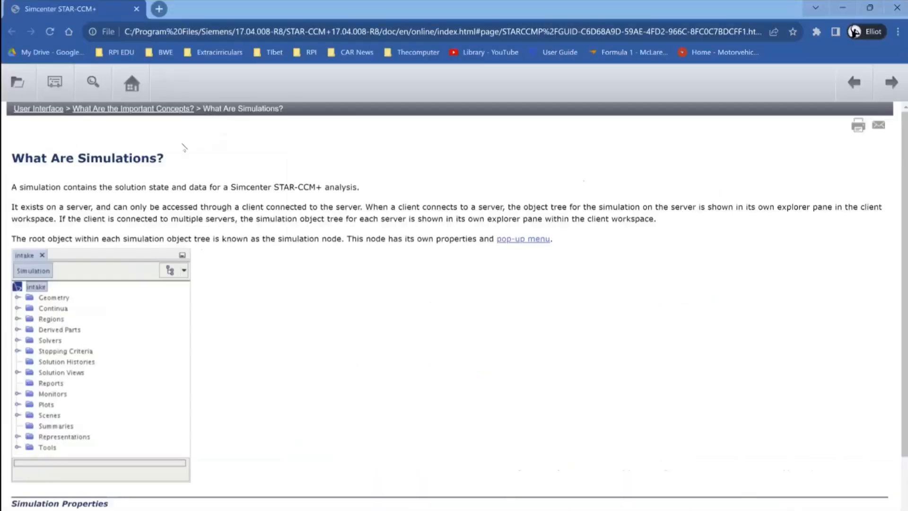
# - Close the help page and list the boundaries of the Fan region in the FullCarTemplate simulation
pyautogui.click(897, 8)
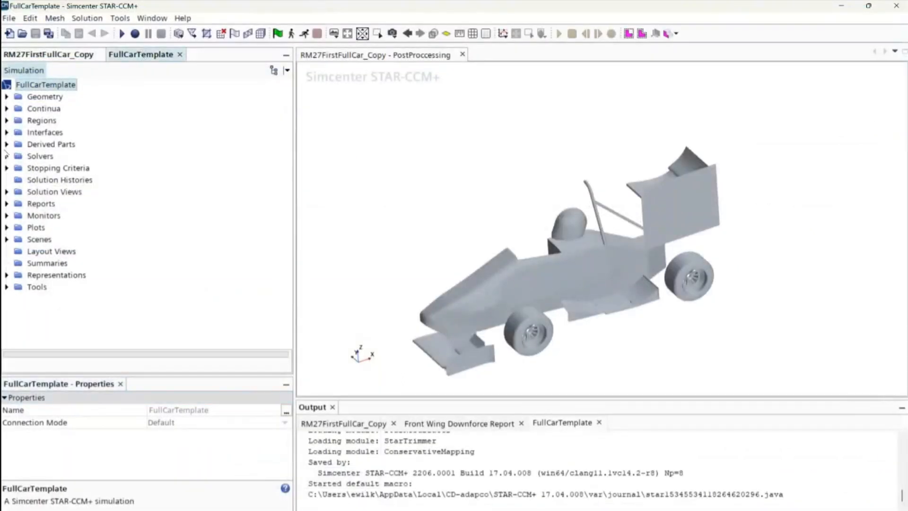
pyautogui.click(7, 121)
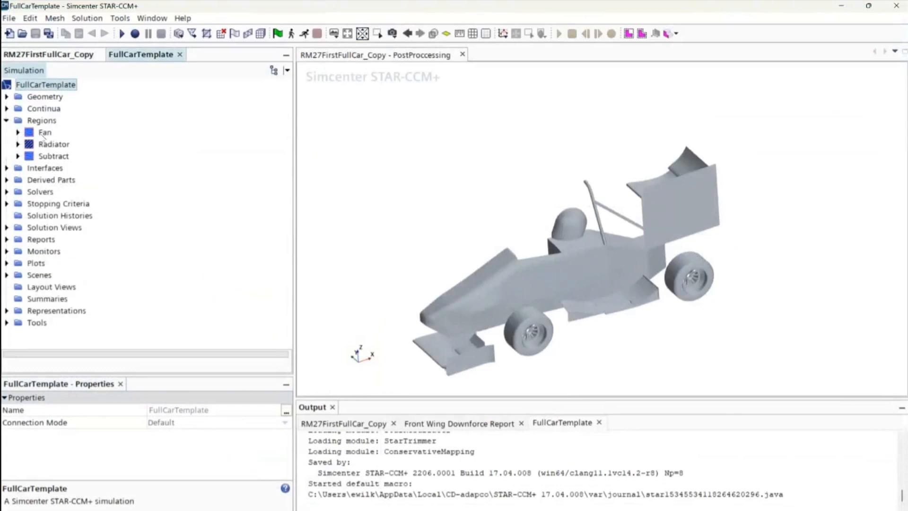
pyautogui.click(20, 147)
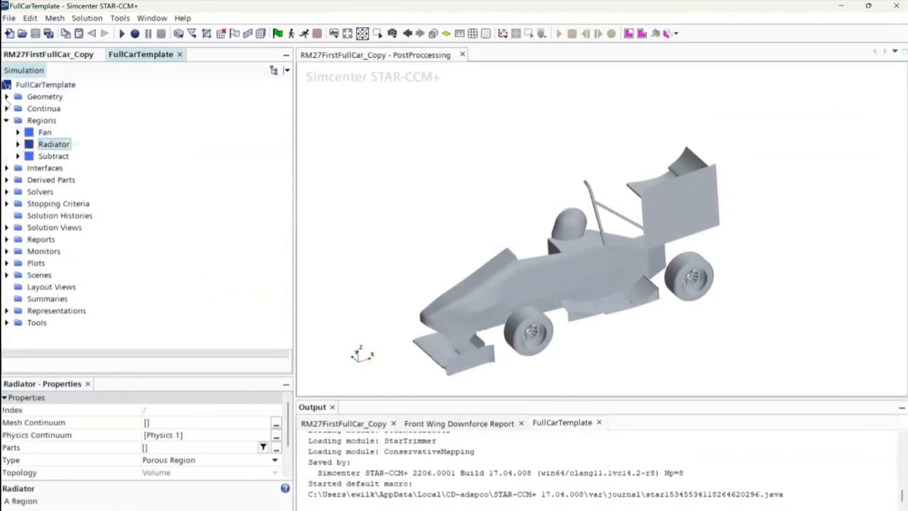
pyautogui.click(18, 133)
pyautogui.click(29, 144)
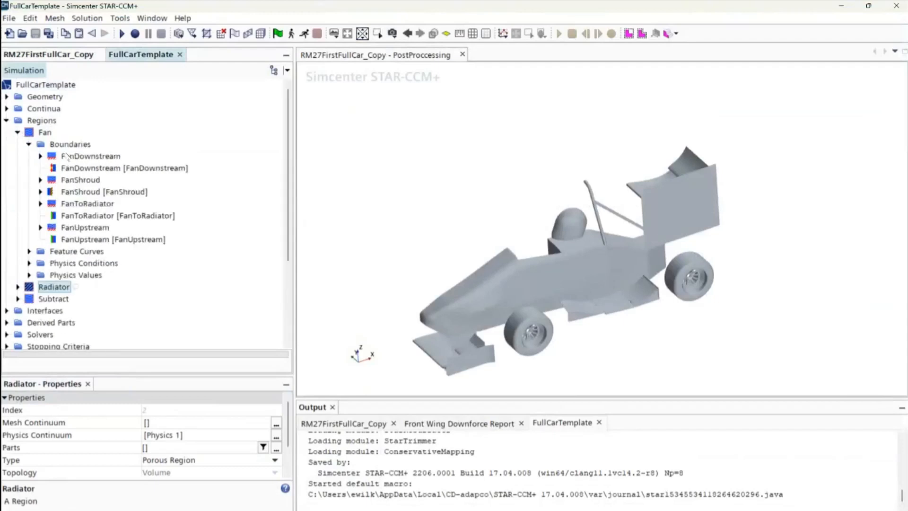
# - Inspect the properties of the Fan region's FanDownstream, FanShroud, FanToRadiator and FanUpstream boundaries
pyautogui.click(68, 156)
pyautogui.click(73, 168)
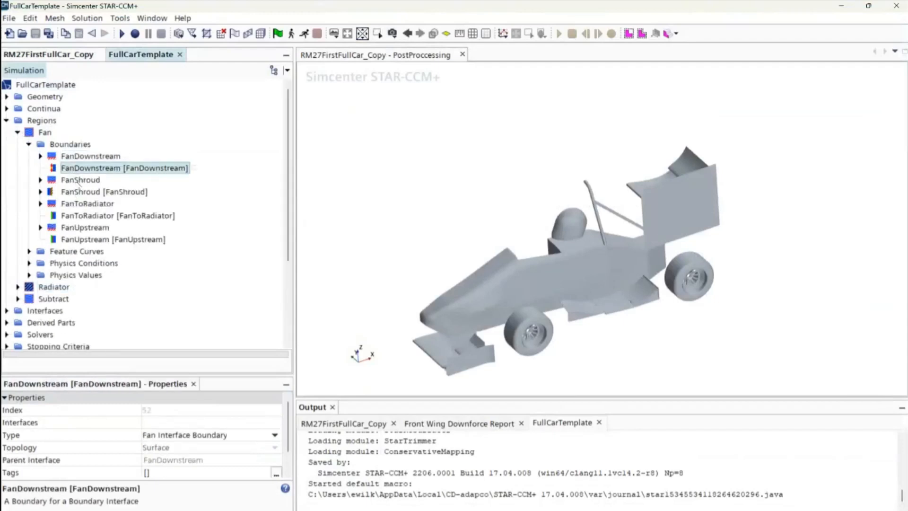
pyautogui.click(80, 181)
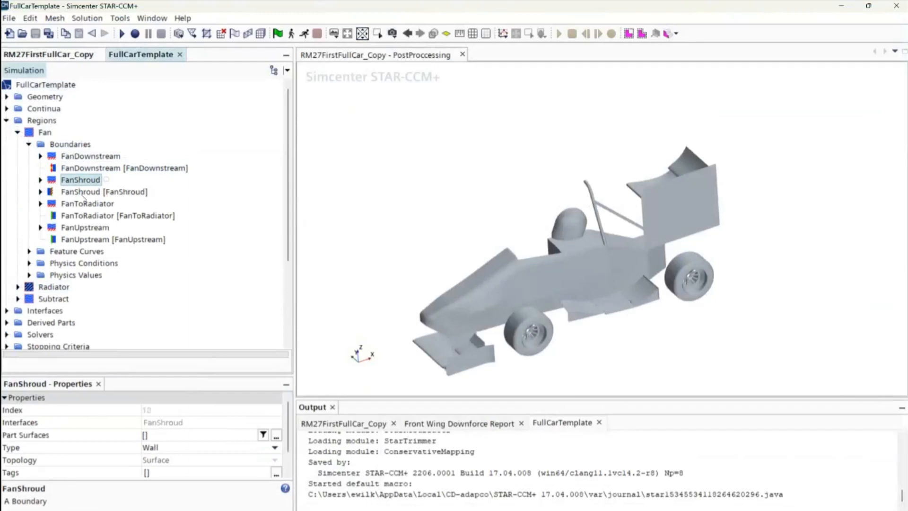
pyautogui.click(80, 205)
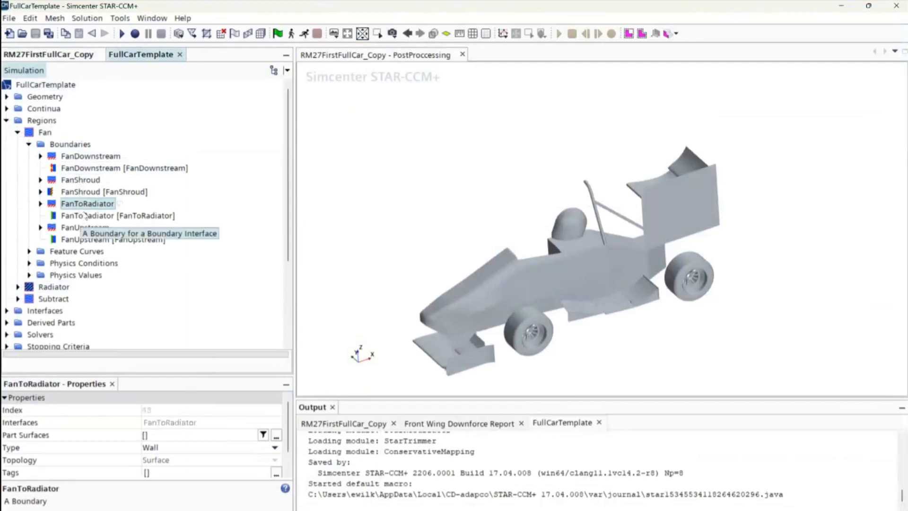
pyautogui.click(82, 228)
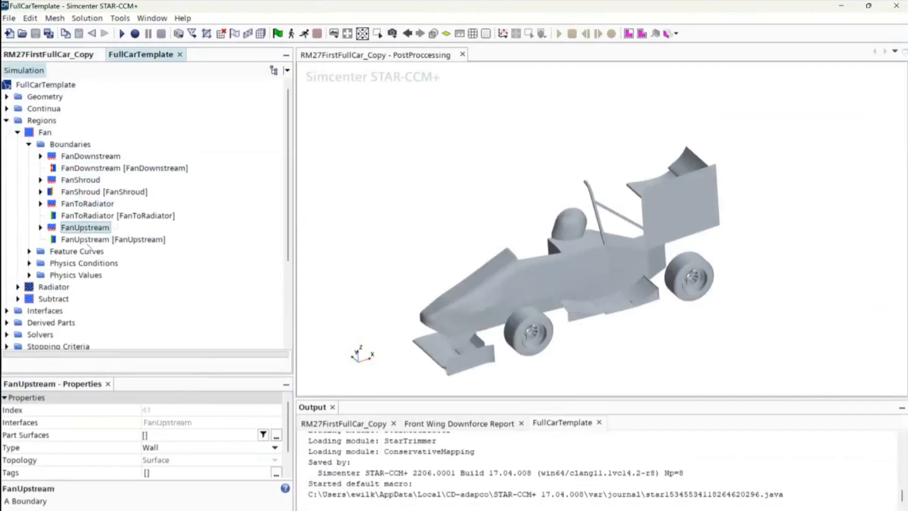
# - View the car's side and undertray up close, and revisit the FanDownstream, FanToRadiator and FanShroud boundaries of FullCarTemplate
pyautogui.scroll(5, 596, 308)
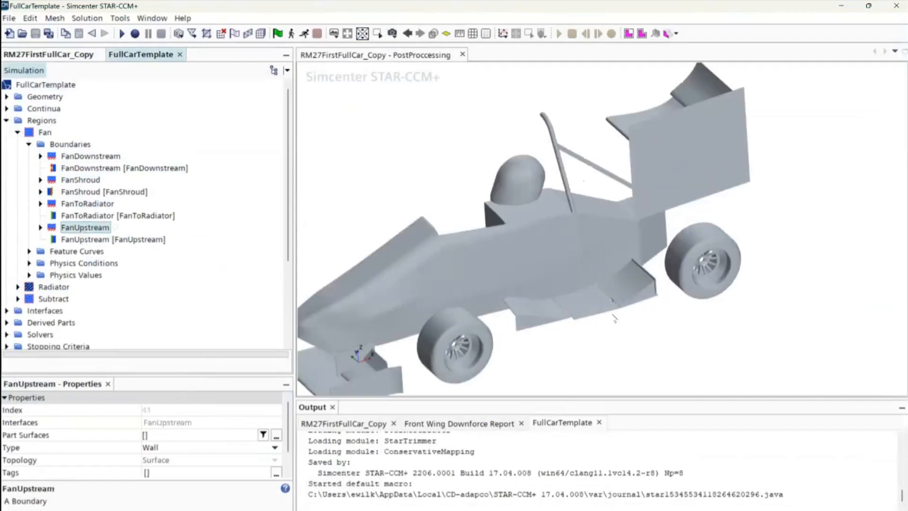
pyautogui.moveTo(593, 310); pyautogui.dragTo(547, 261)
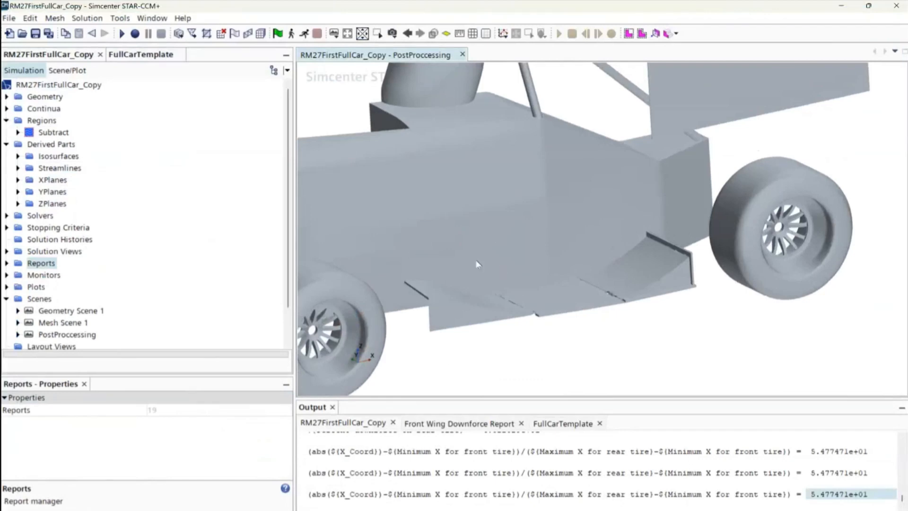
pyautogui.click(127, 55)
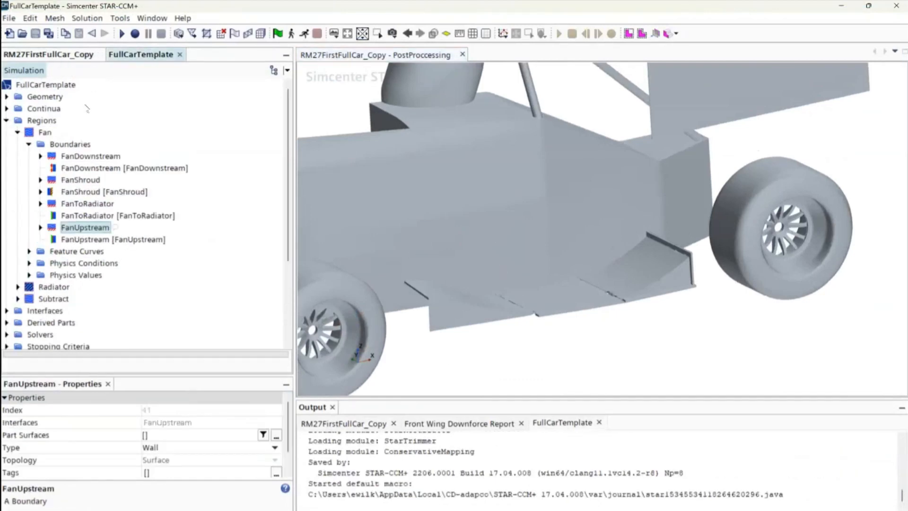
pyautogui.click(91, 156)
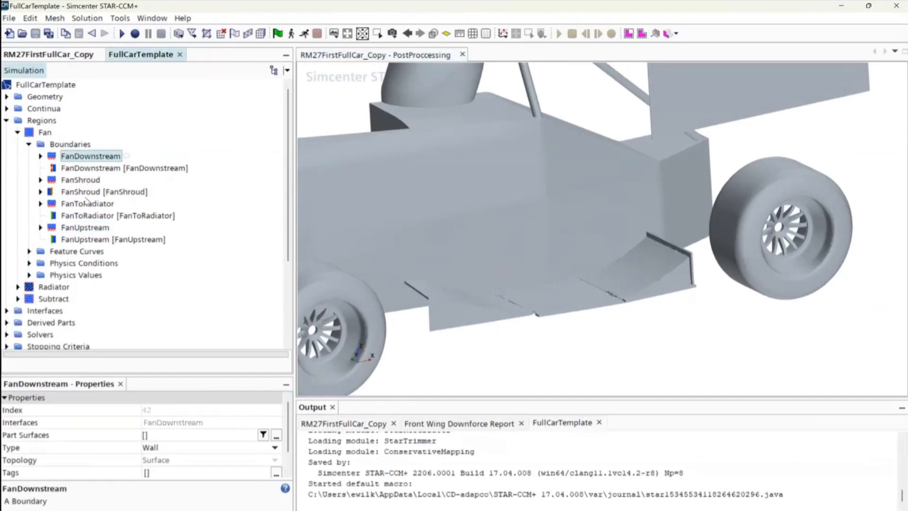
pyautogui.click(88, 204)
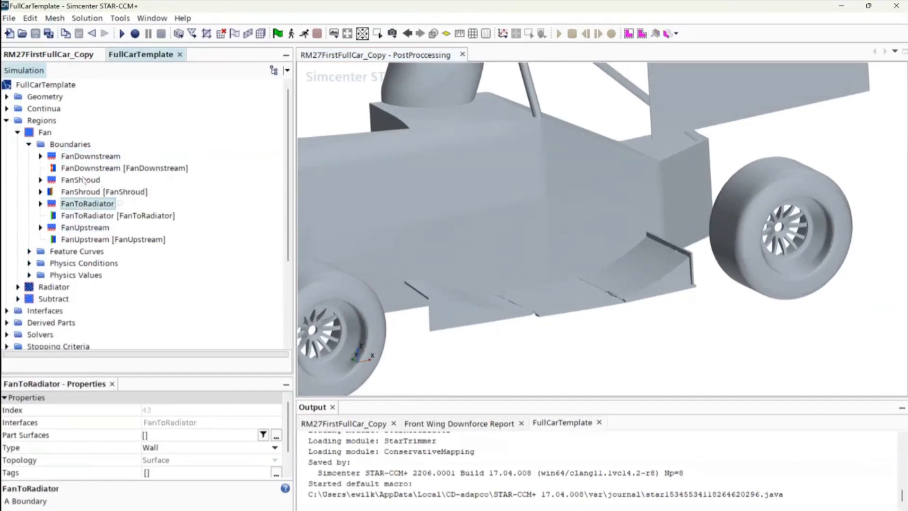
pyautogui.click(83, 181)
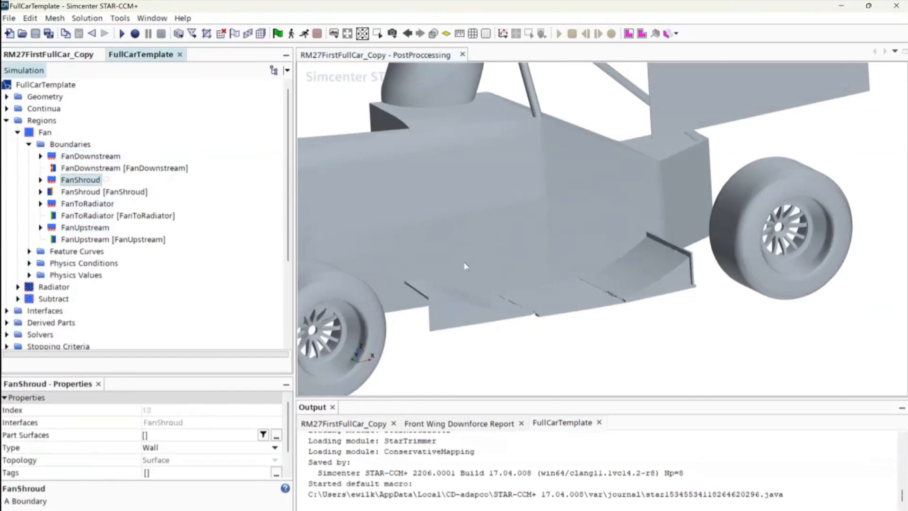
# - Inspect the Fan region's FanToRadiator wall boundary and its matching interface boundary in FullCarTemplate
pyautogui.click(75, 54)
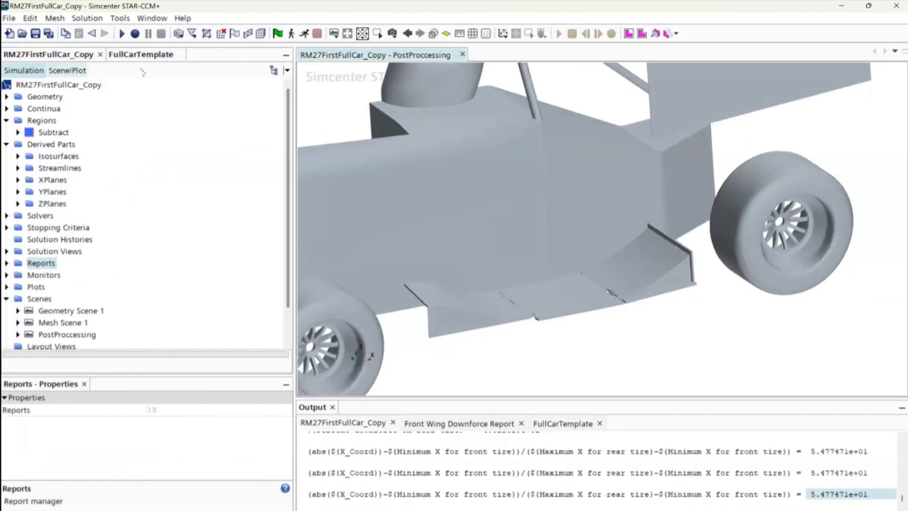
pyautogui.click(140, 54)
pyautogui.click(97, 207)
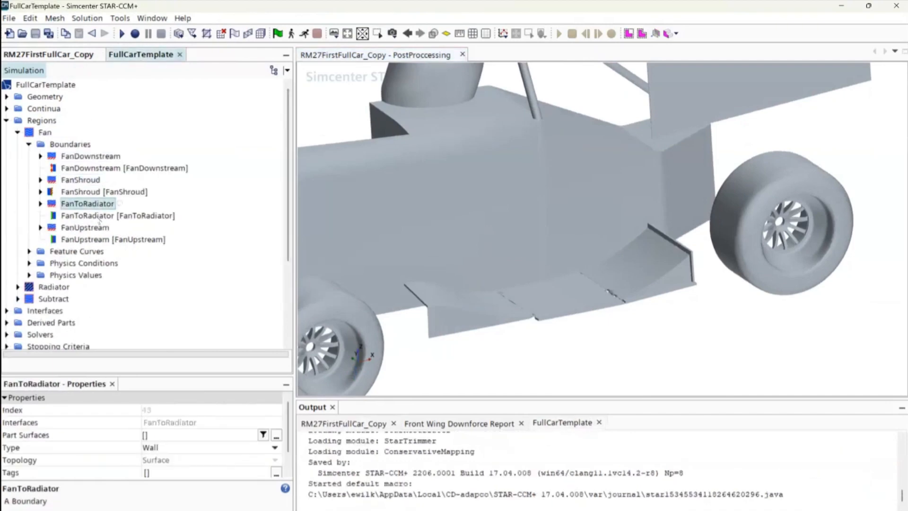
pyautogui.click(98, 218)
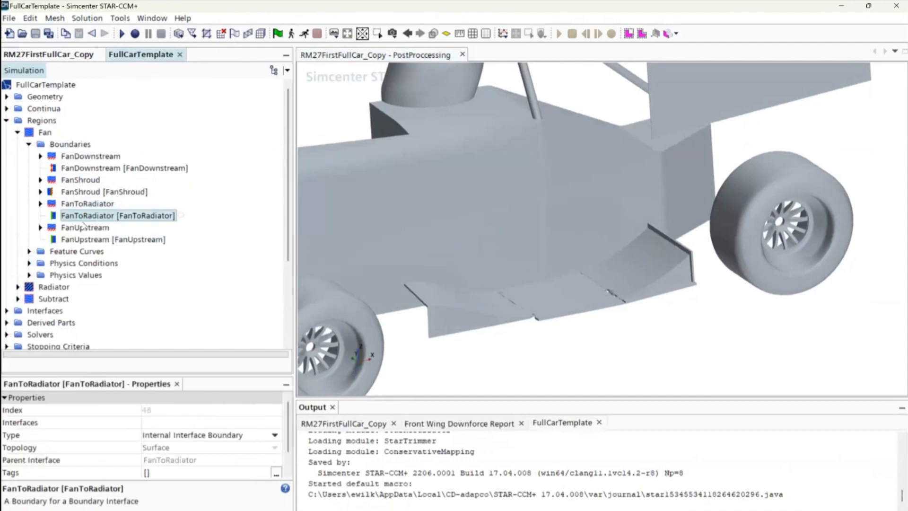
# - List the simulation's interfaces and check the contents of the Fan region's Feature Curves
pyautogui.scroll(-3, 83, 257)
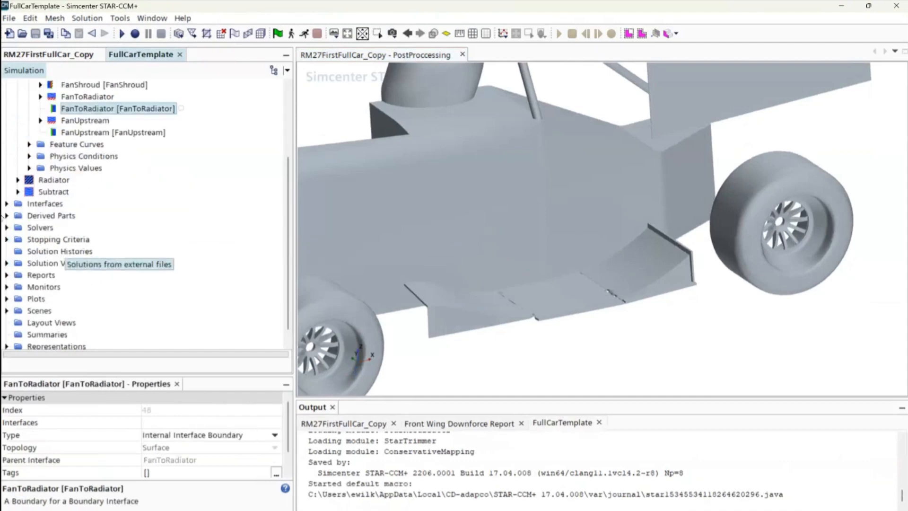
pyautogui.click(7, 203)
pyautogui.scroll(2, 29, 217)
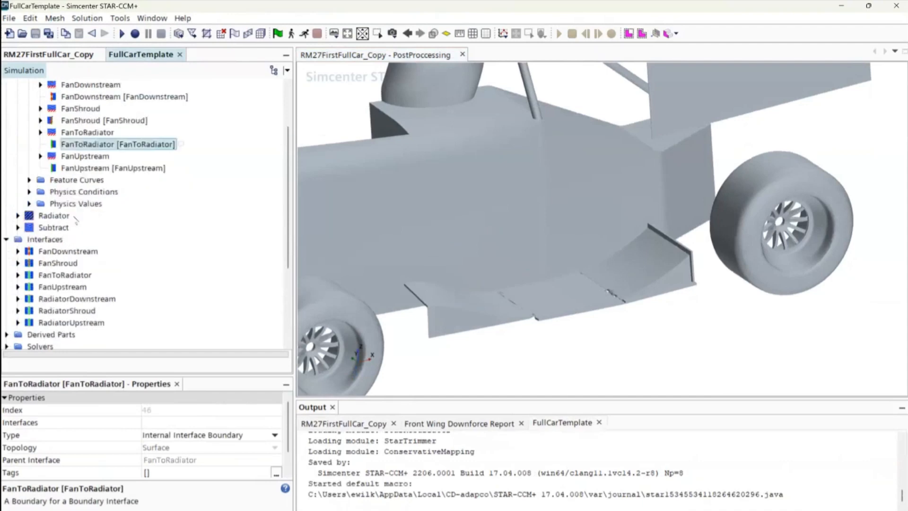
pyautogui.click(29, 215)
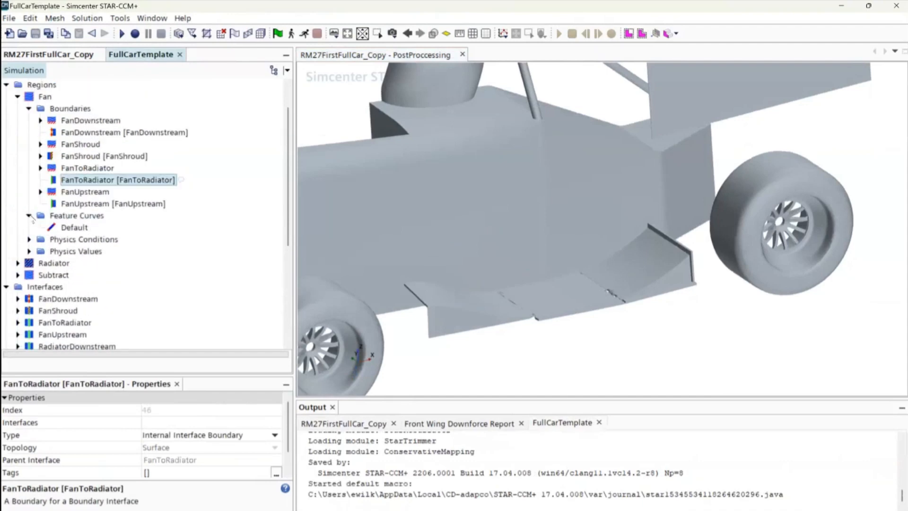
pyautogui.click(29, 216)
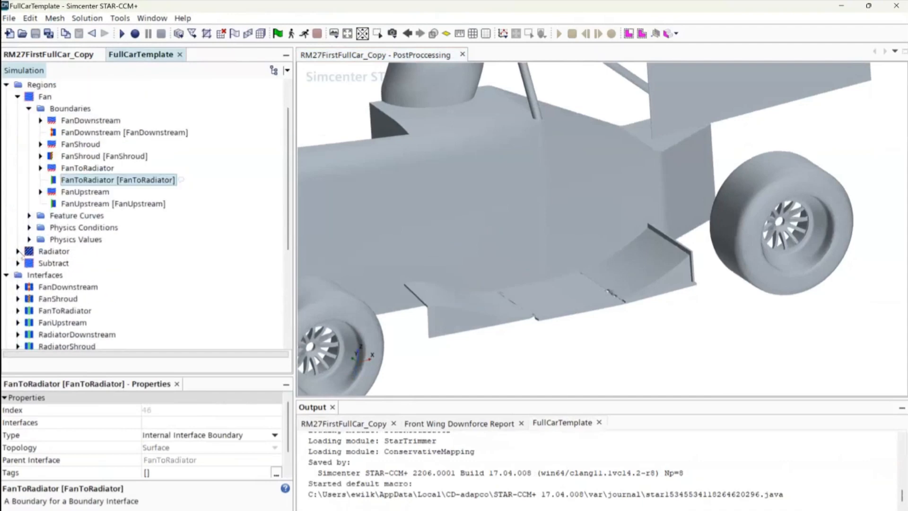
# - Examine the boundaries of the Radiator region and how they correspond to the Fan boundaries and the interfaces
pyautogui.click(18, 251)
pyautogui.click(29, 263)
pyautogui.scroll(-2, 104, 235)
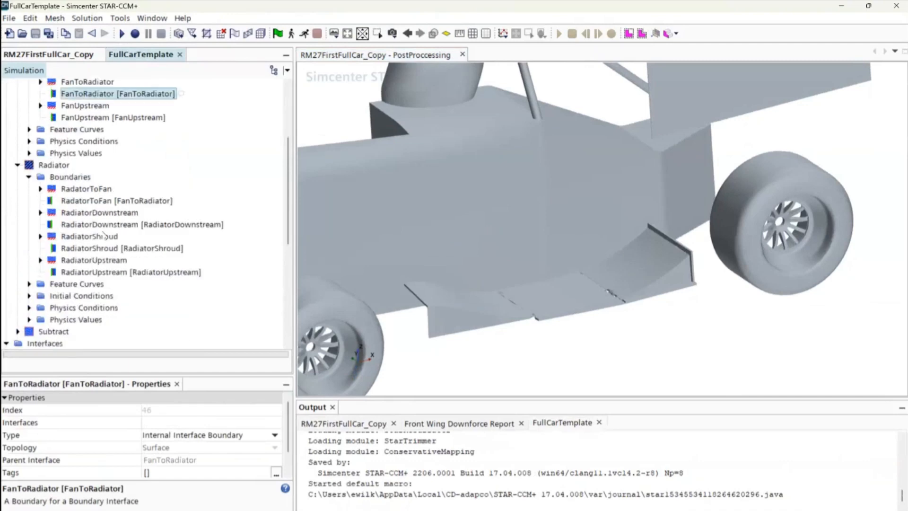
pyautogui.scroll(-1, 105, 235)
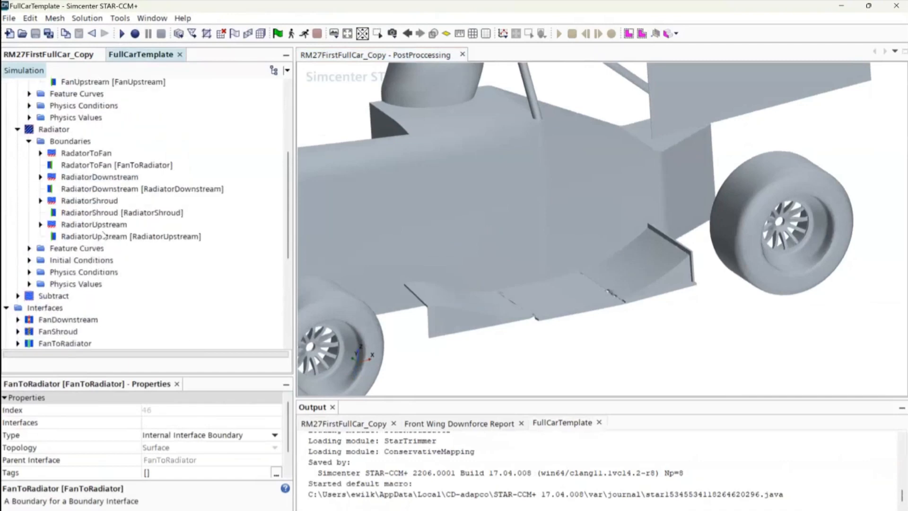
pyautogui.scroll(4, 104, 235)
pyautogui.scroll(-5, 94, 242)
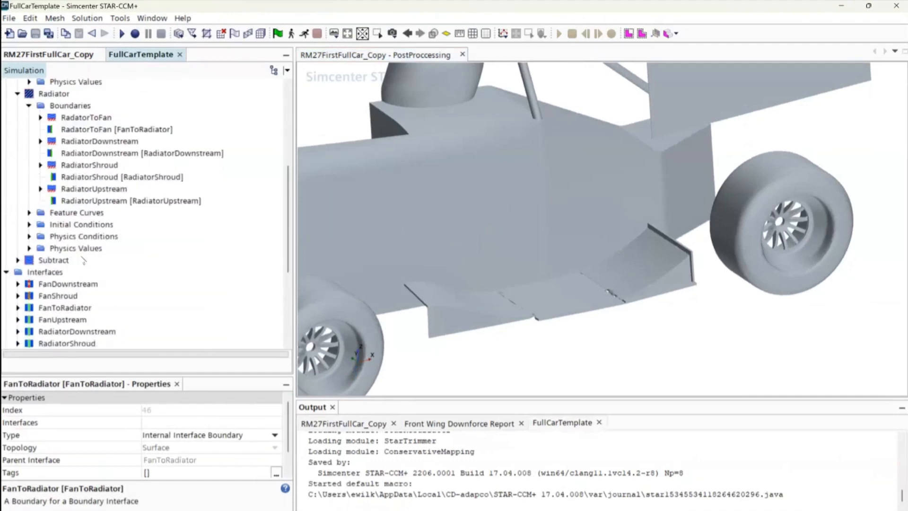
pyautogui.scroll(-1, 73, 253)
pyautogui.scroll(1, 54, 251)
pyautogui.scroll(1, 52, 248)
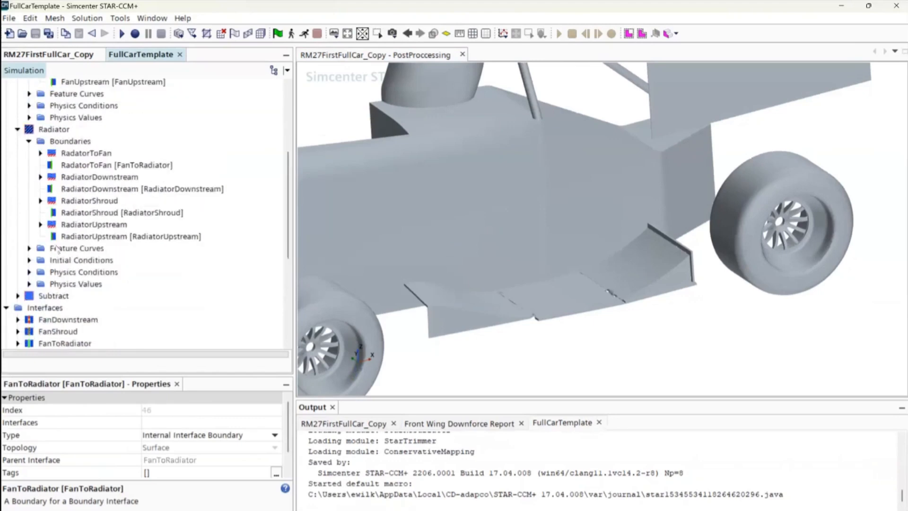
# - List the Subtract region's boundaries, including its Radiator group, and compare them with the Radiator region's boundaries
pyautogui.scroll(-3, 28, 213)
pyautogui.click(18, 189)
pyautogui.click(29, 200)
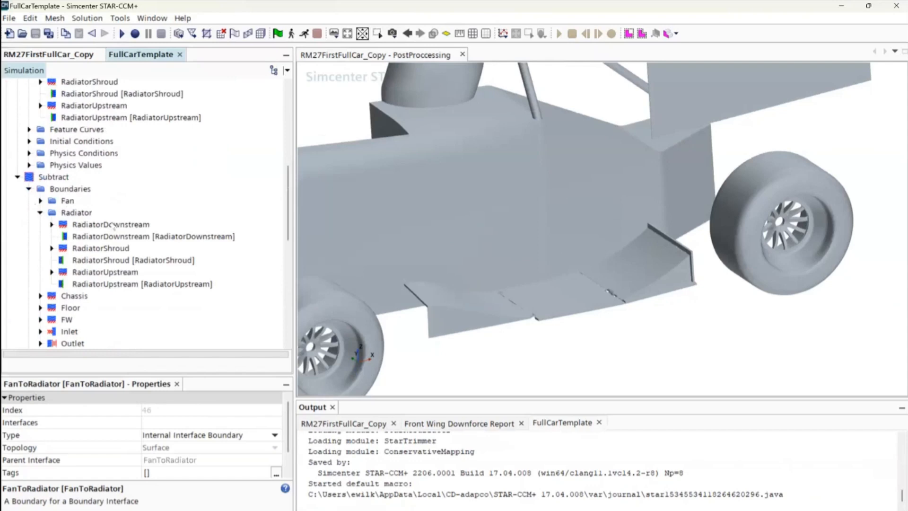
pyautogui.scroll(3, 113, 226)
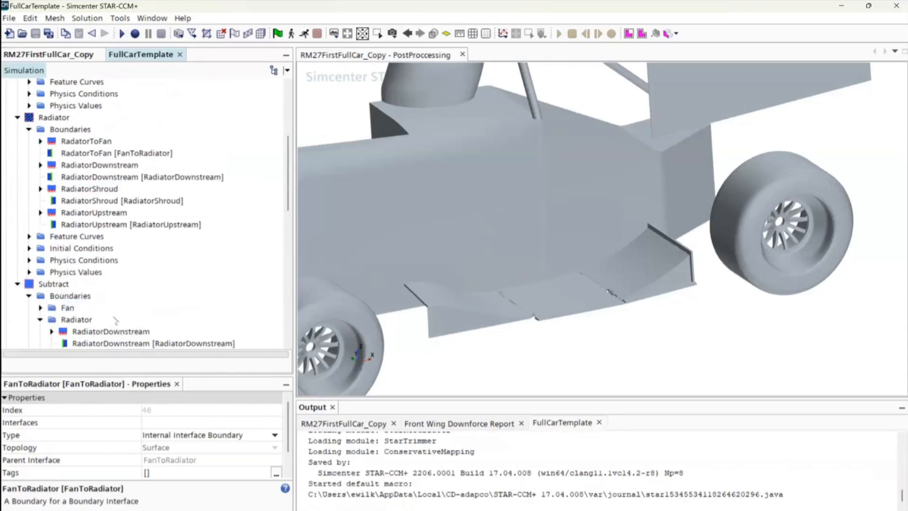
pyautogui.scroll(-2, 94, 324)
pyautogui.scroll(3, 117, 219)
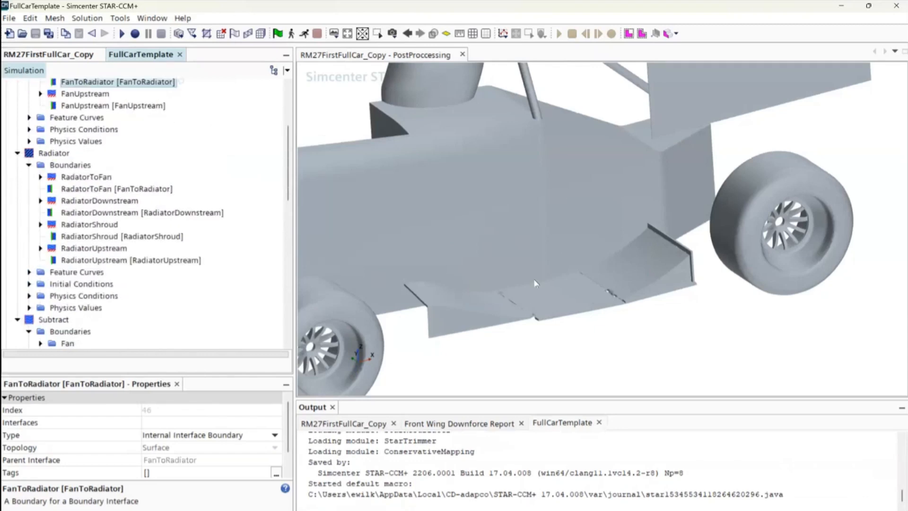
pyautogui.scroll(-2, 132, 214)
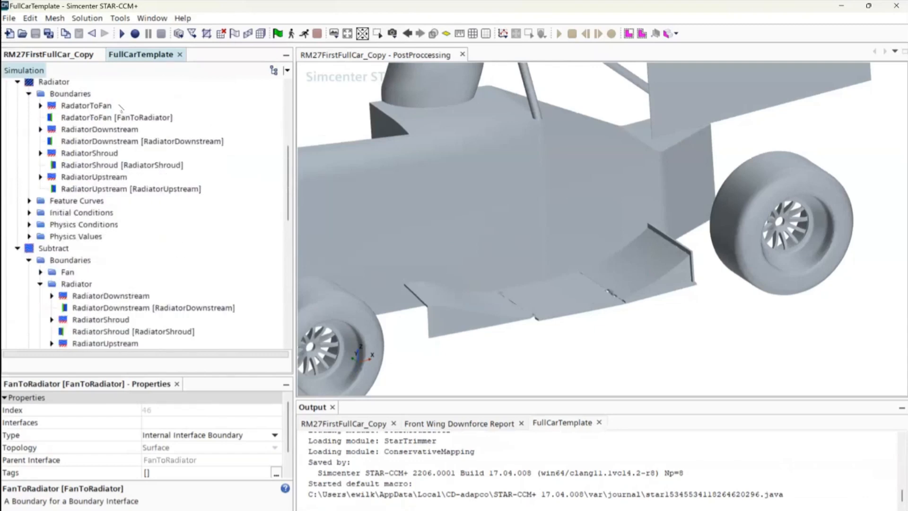
# - Select the Radiator region's RadatorToFan and the Subtract region's RadiatorDownstream boundaries together and show where an interface can be created from them
pyautogui.click(97, 106)
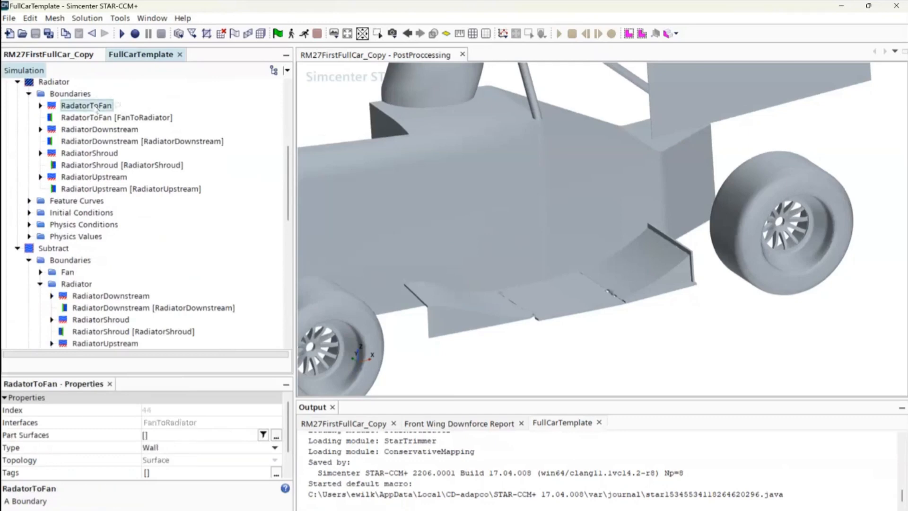
pyautogui.click(117, 297)
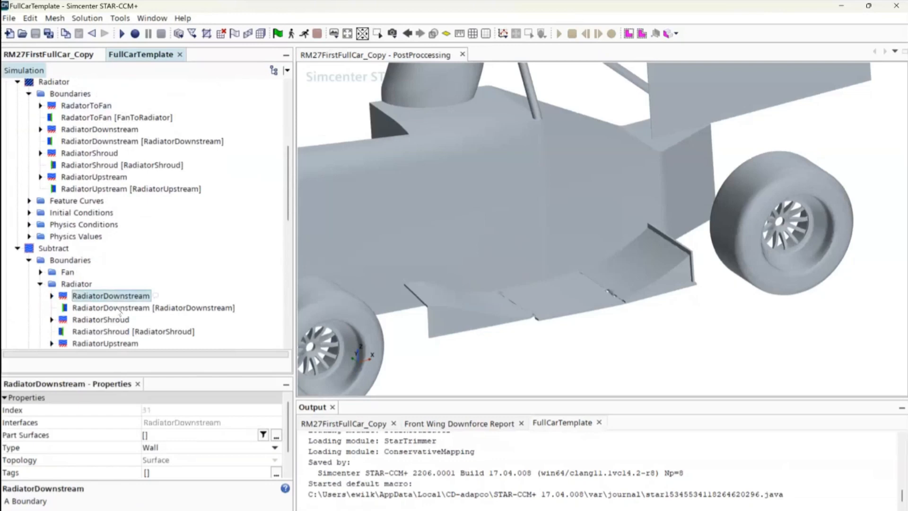
pyautogui.keyDown('shift'); pyautogui.click(75, 106); pyautogui.keyUp('shift')
pyautogui.click(74, 106)
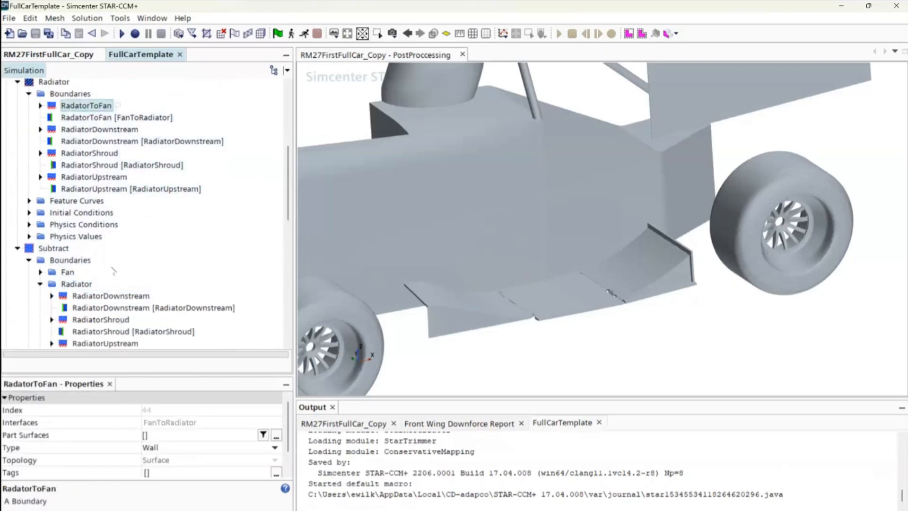
pyautogui.keyDown('ctrl'); pyautogui.click(114, 297); pyautogui.keyUp('ctrl')
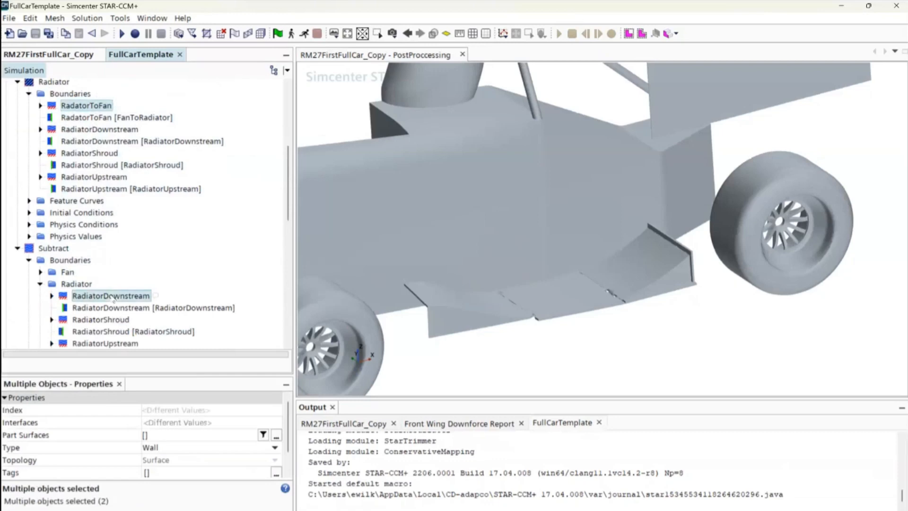
pyautogui.rightClick(114, 298)
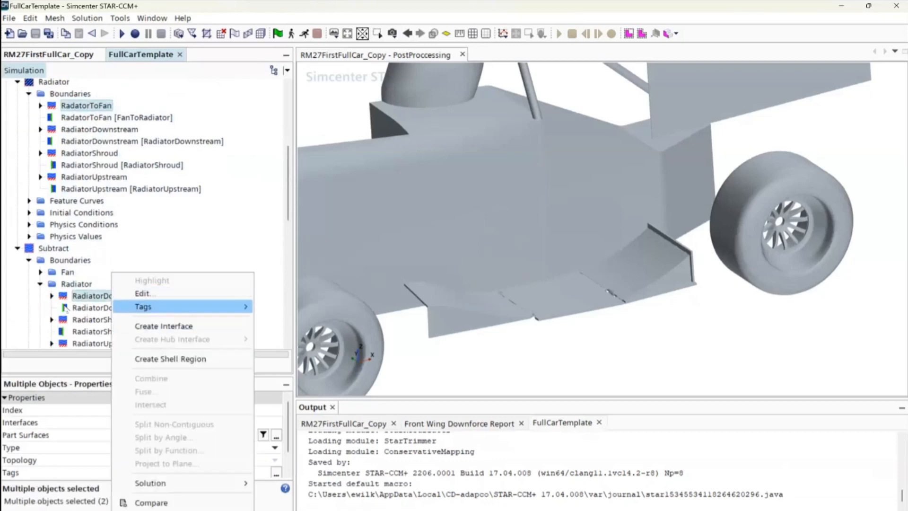
pyautogui.click(163, 326)
# - Inspect the properties of the FanDownstream interface in the Interfaces list
pyautogui.scroll(-9, 45, 232)
pyautogui.click(55, 225)
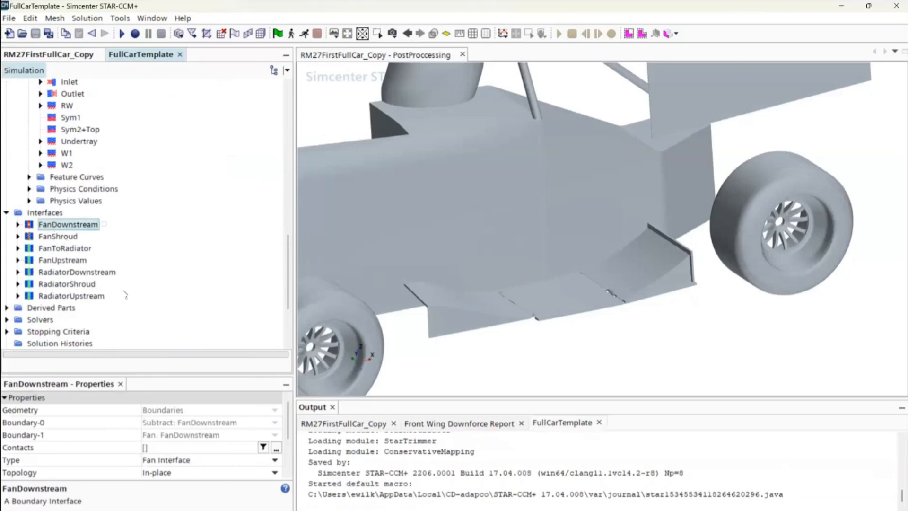
# - Inspect the type and paired boundaries of the remaining interfaces, from FanShroud through RadiatorUpstream
pyautogui.click(72, 237)
pyautogui.click(76, 249)
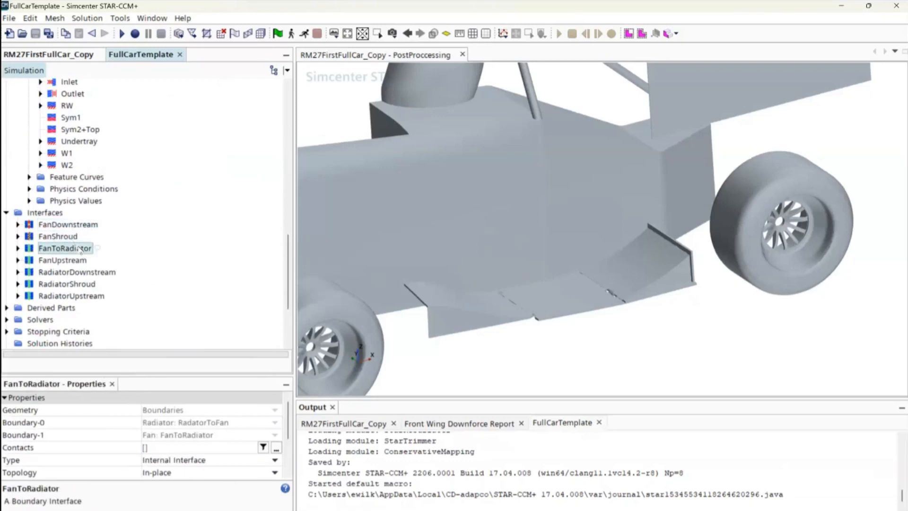
pyautogui.click(75, 261)
pyautogui.click(72, 272)
pyautogui.click(73, 284)
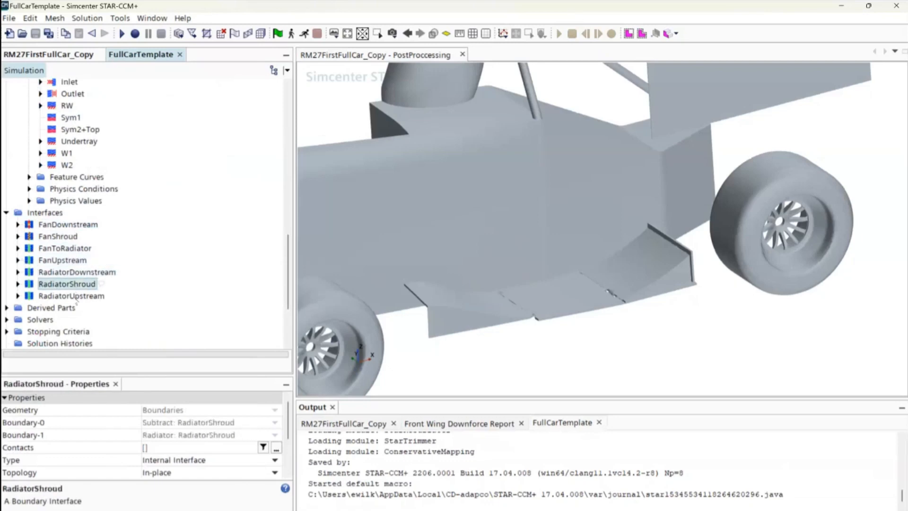
pyautogui.click(74, 296)
# - Collapse the Subtract and Radiator regions in the simulation tree, leaving the Fan region's boundaries listed
pyautogui.scroll(11, 75, 297)
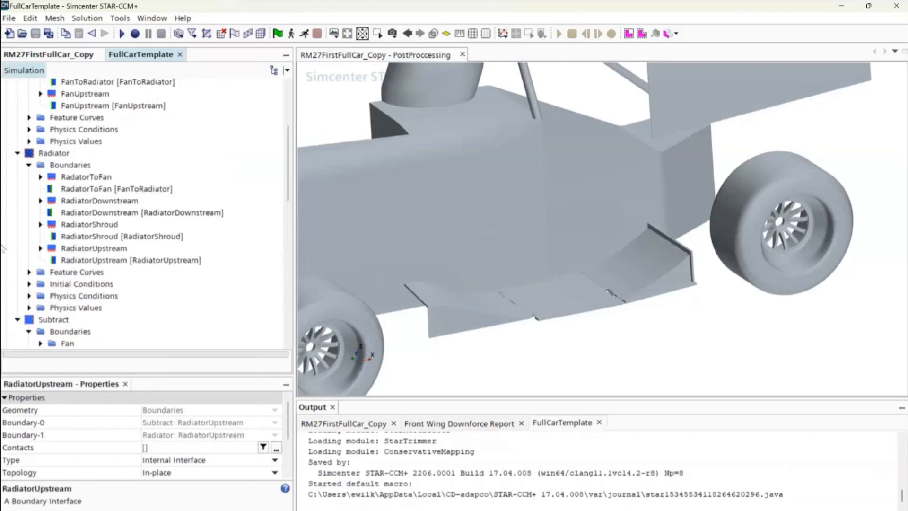
pyautogui.scroll(-6, 24, 261)
pyautogui.click(18, 105)
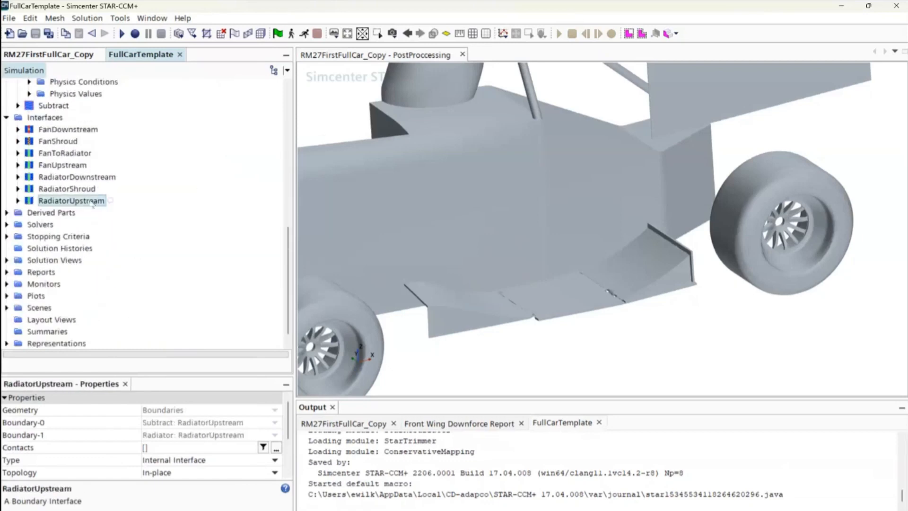
pyautogui.scroll(2, 103, 220)
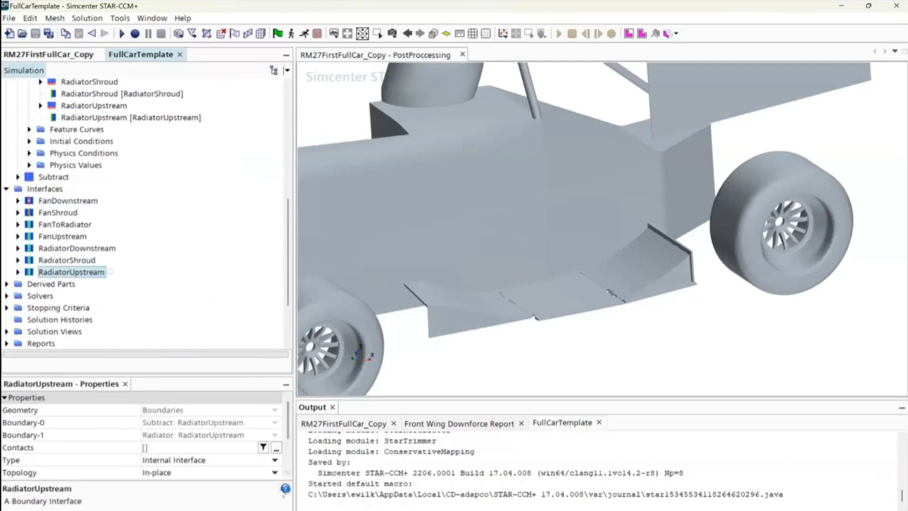
pyautogui.click(285, 489)
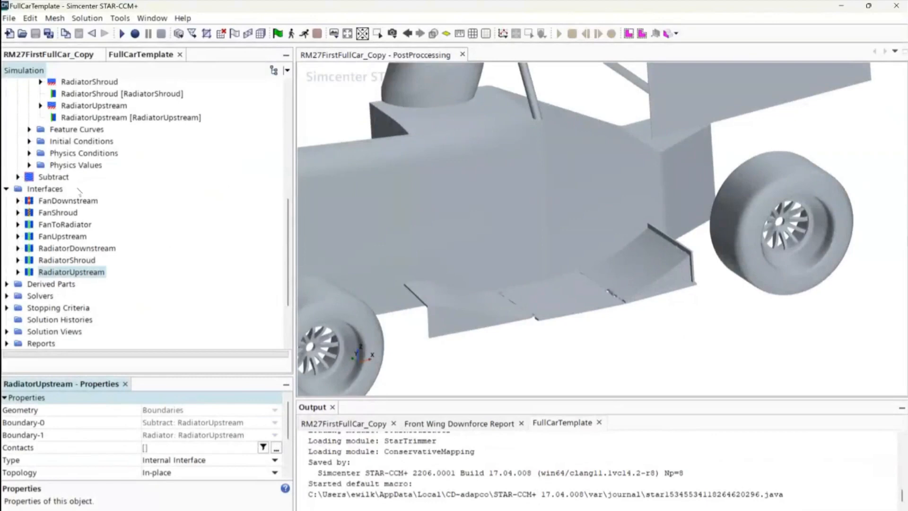
pyautogui.scroll(4, 80, 191)
pyautogui.click(22, 154)
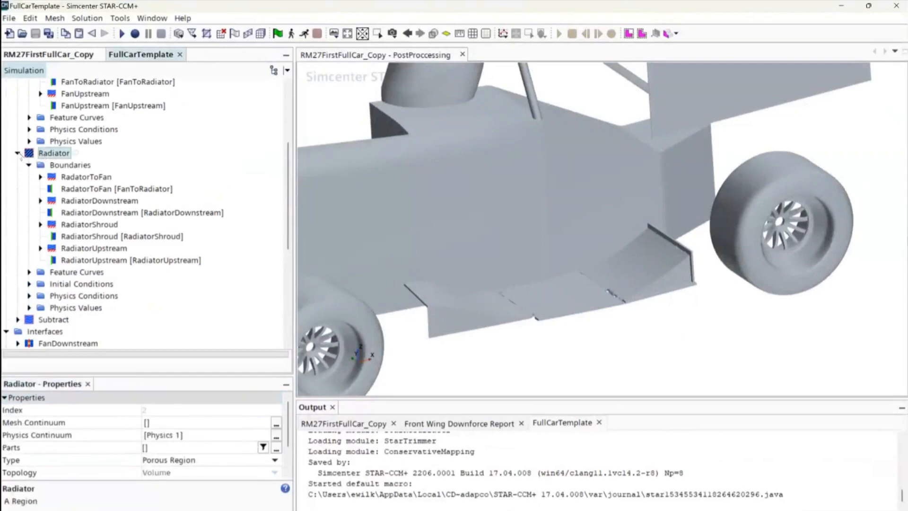
pyautogui.click(18, 153)
pyautogui.scroll(3, 67, 193)
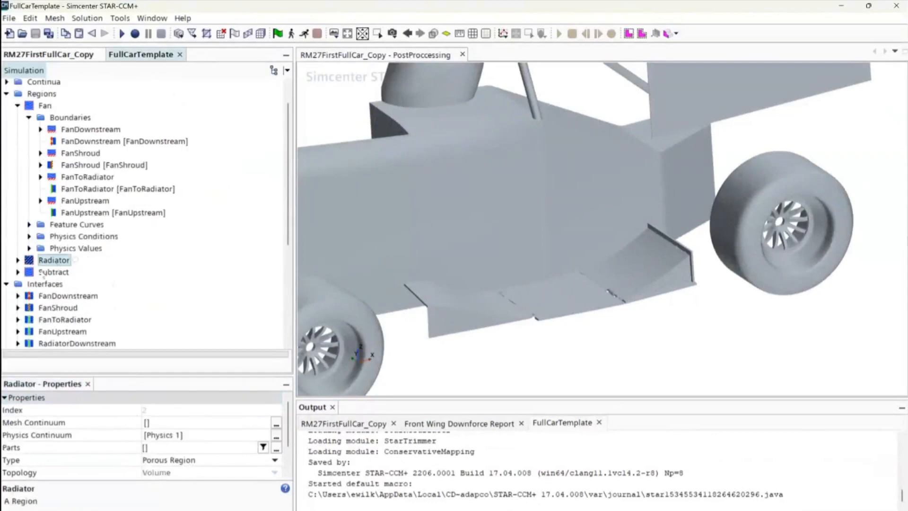
# - Review the region type options of the Subtract region and keep it as Fluid Region
pyautogui.click(52, 273)
pyautogui.click(188, 460)
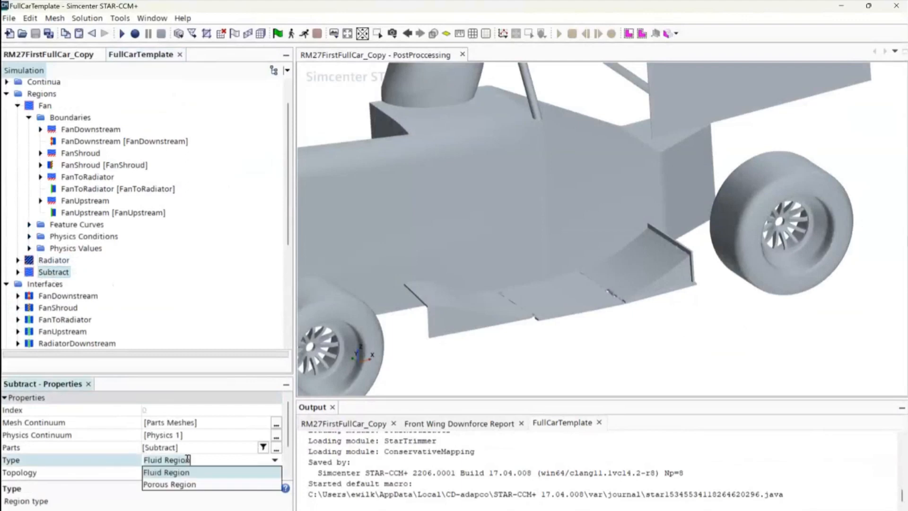
pyautogui.click(182, 471)
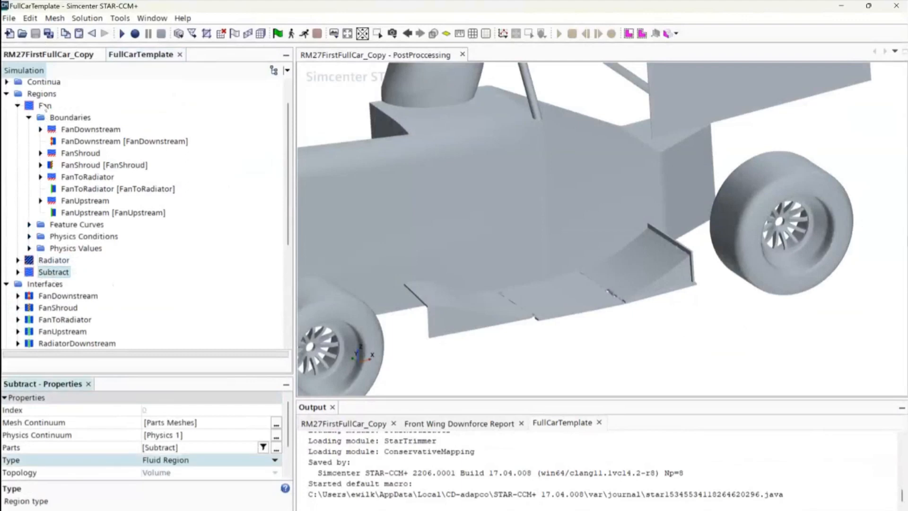
# - Inspect the Fan region's properties, boundaries, feature curves, physics conditions and physics values, and collapse its boundaries
pyautogui.click(45, 106)
pyautogui.click(73, 118)
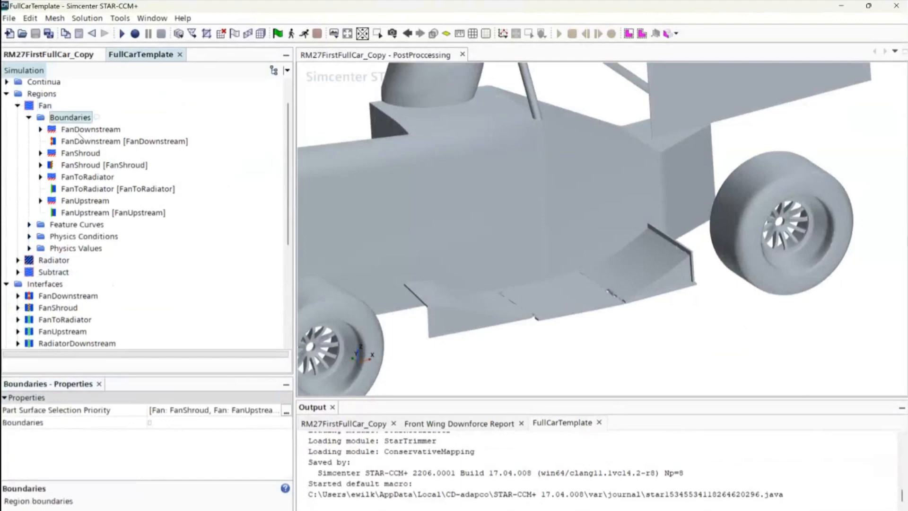
pyautogui.click(48, 107)
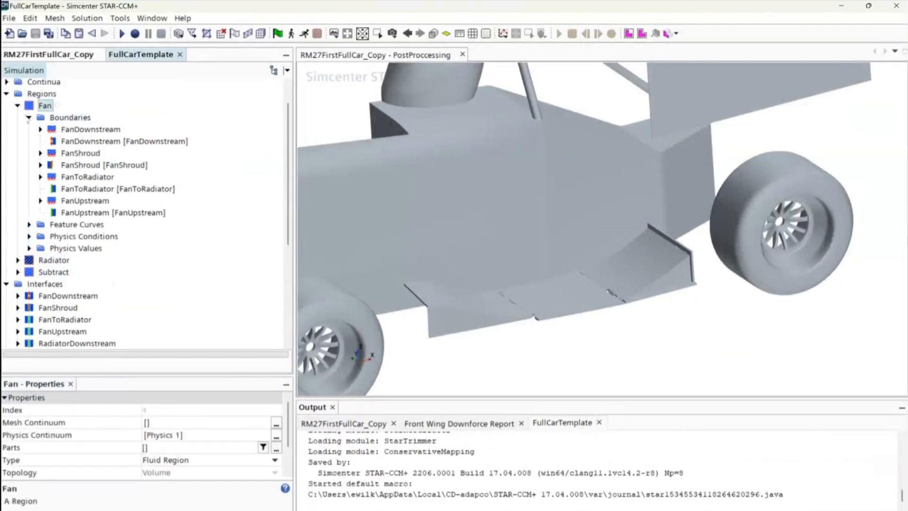
pyautogui.click(29, 248)
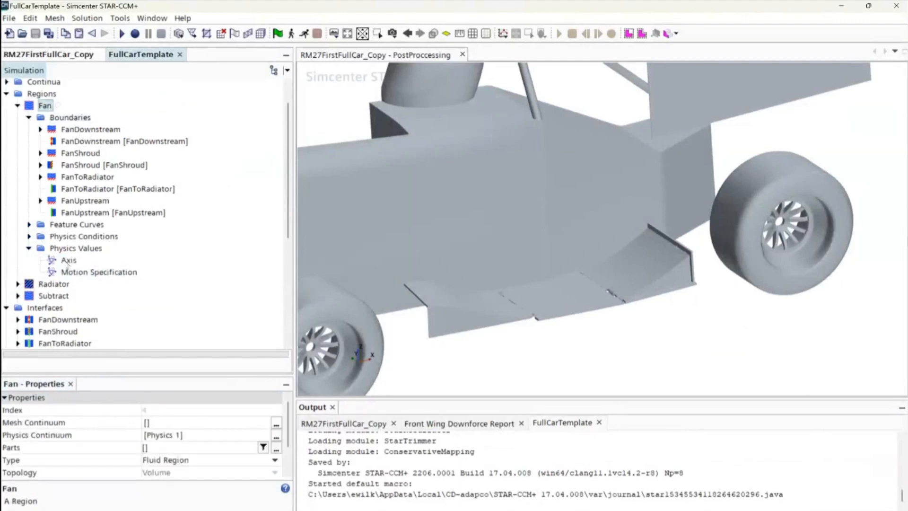
pyautogui.click(29, 248)
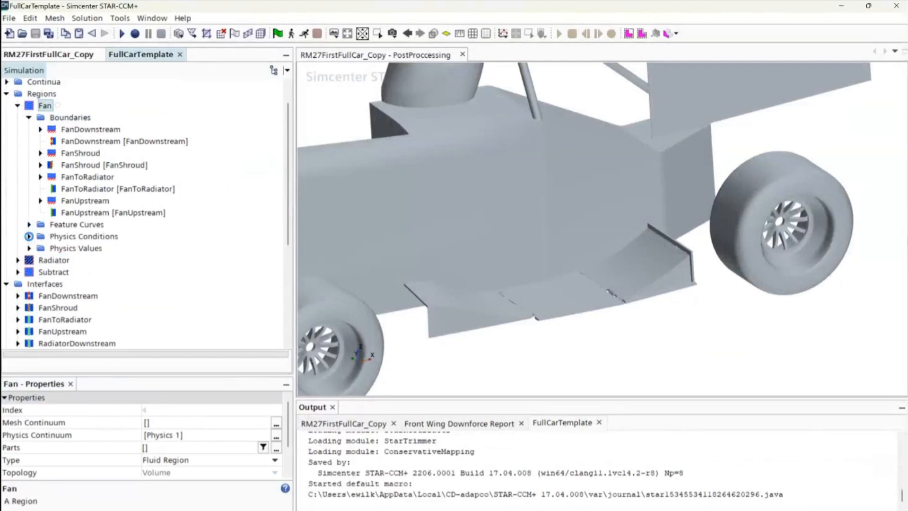
pyautogui.click(29, 236)
pyautogui.click(29, 236)
pyautogui.click(29, 224)
pyautogui.click(28, 224)
pyautogui.click(83, 212)
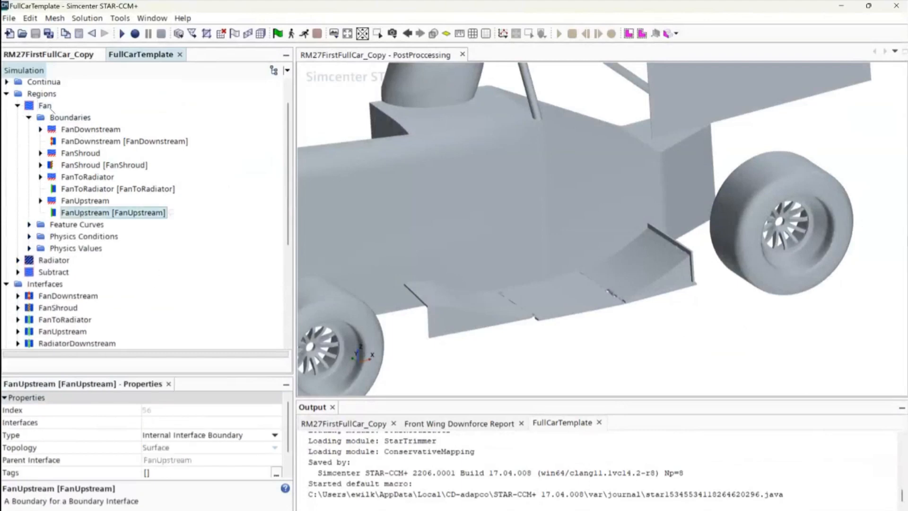
pyautogui.click(29, 118)
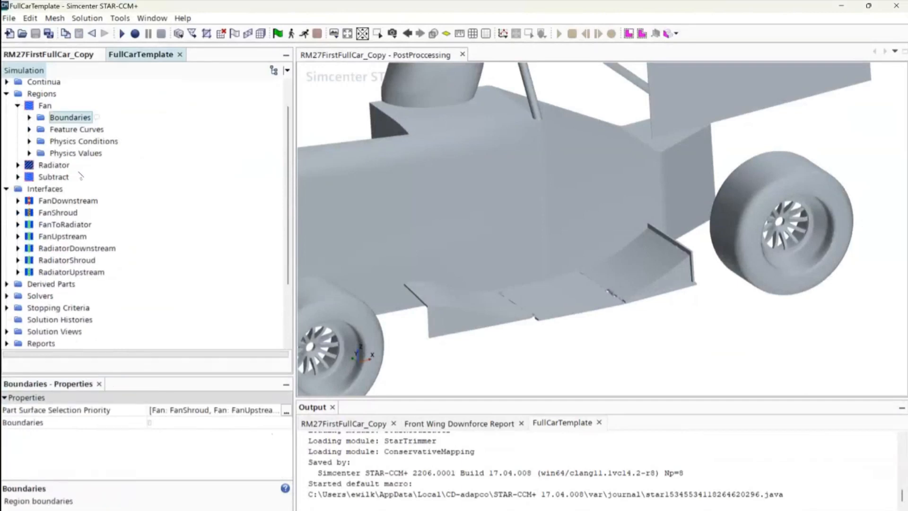
# - Look through the simulation's Tools for Reference Frames and Tables, and show the table types that can be created
pyautogui.scroll(1, 80, 176)
pyautogui.scroll(-3, 76, 203)
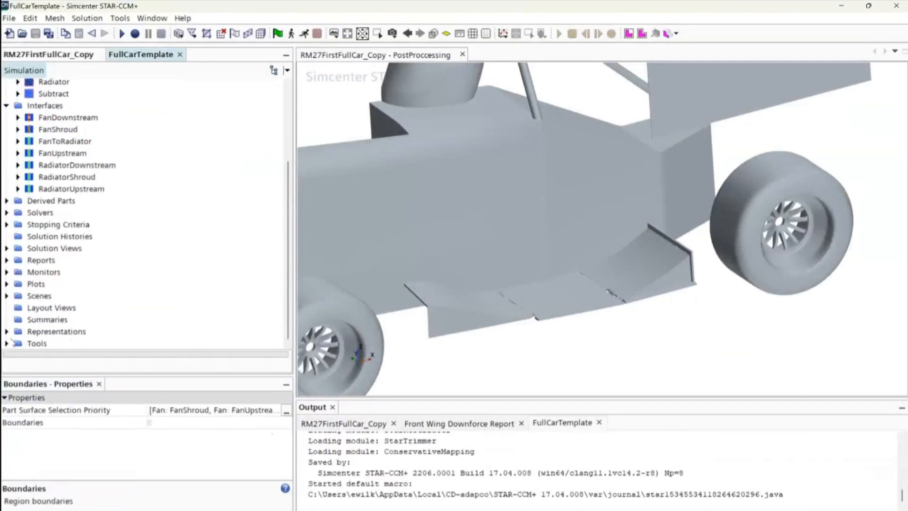
pyautogui.click(7, 343)
pyautogui.scroll(-3, 34, 298)
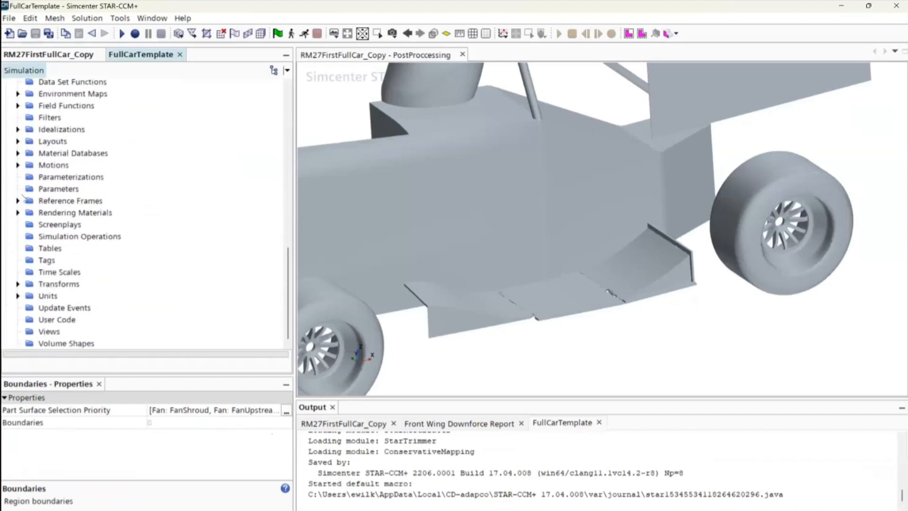
pyautogui.click(18, 200)
pyautogui.click(18, 200)
pyautogui.click(50, 250)
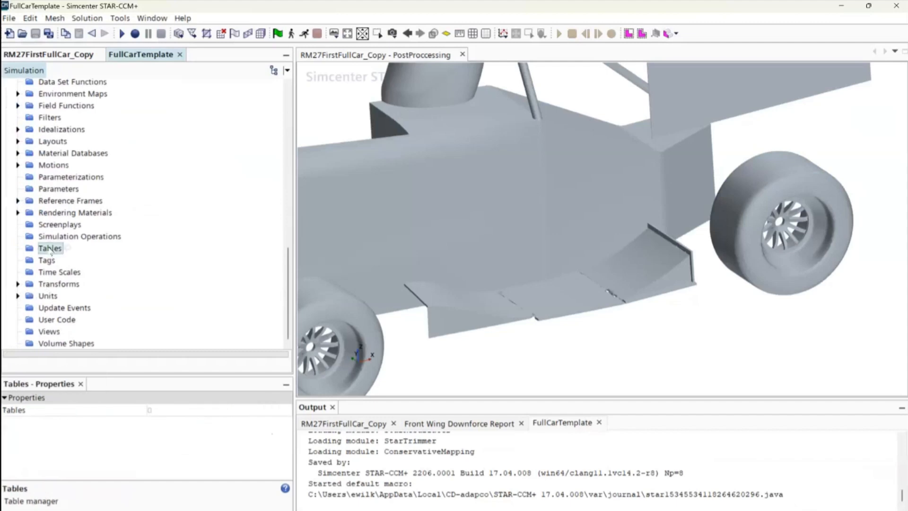
pyautogui.rightClick(51, 251)
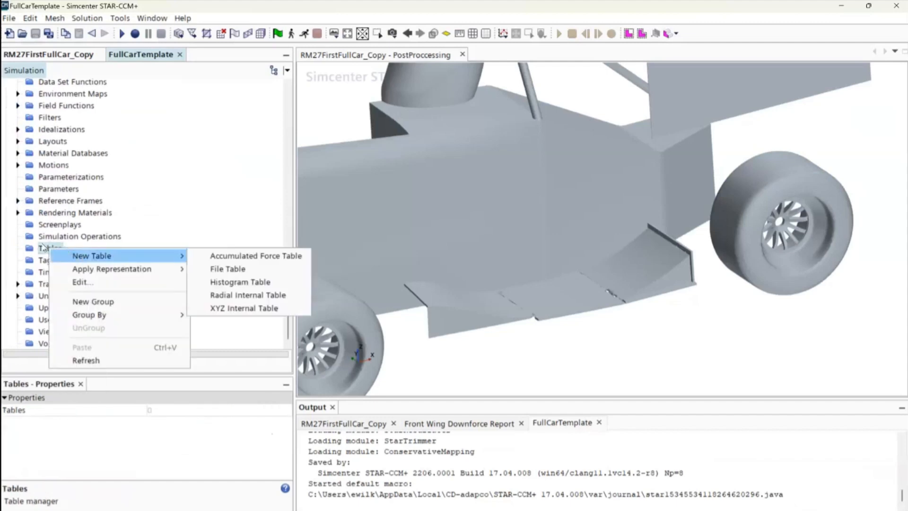
pyautogui.press('Escape')
# - Return to the Fan region, check its properties and list its boundaries once more
pyautogui.scroll(5, 62, 256)
pyautogui.scroll(8, 60, 254)
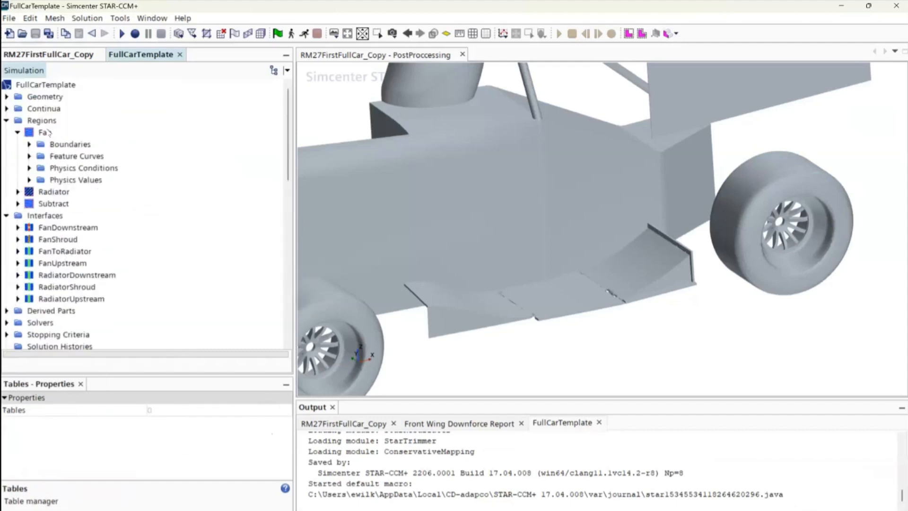
pyautogui.click(44, 125)
pyautogui.click(43, 134)
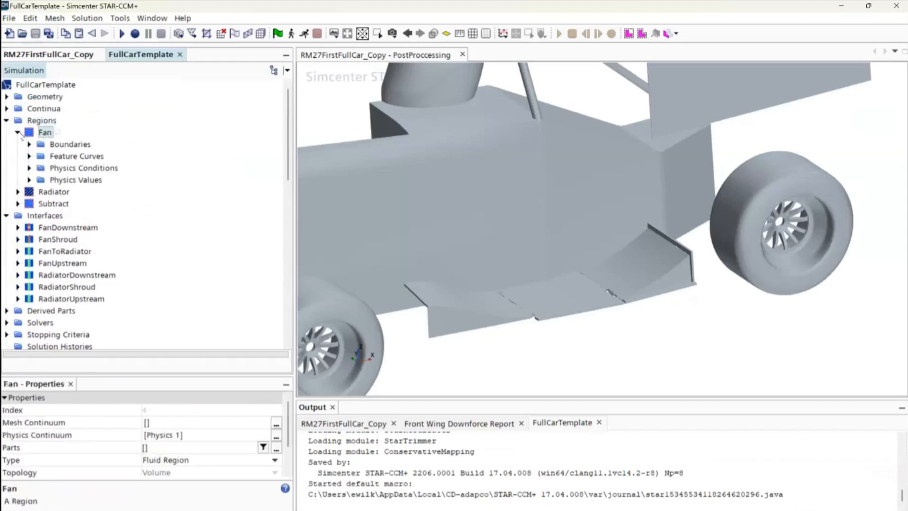
pyautogui.click(18, 134)
pyautogui.click(18, 133)
pyautogui.click(29, 145)
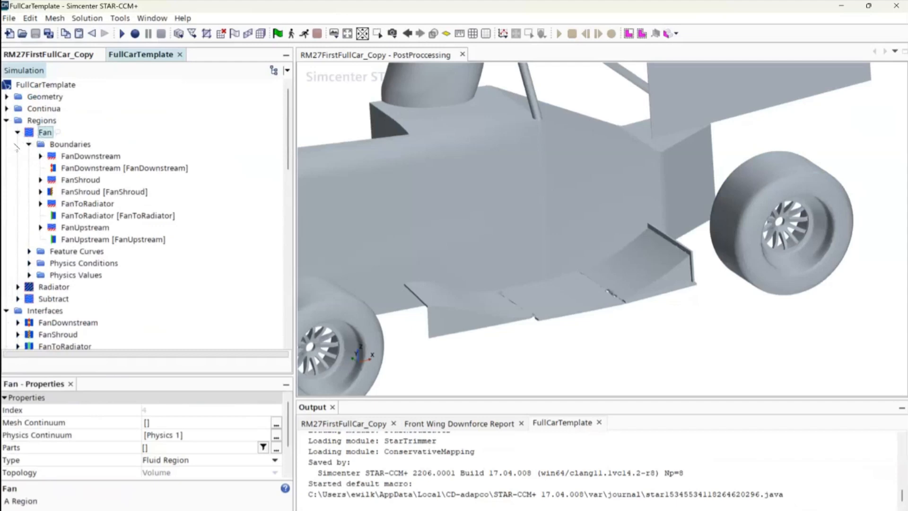
pyautogui.click(29, 144)
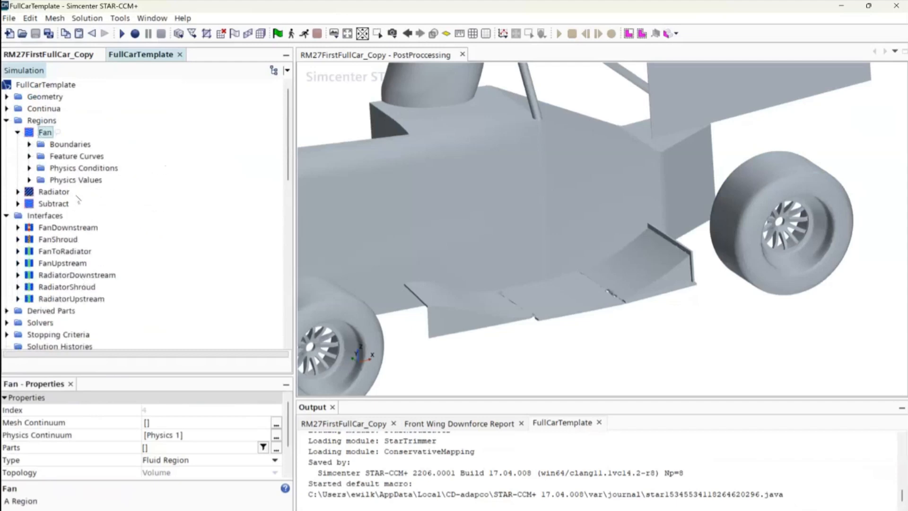
# - Compare the region properties of Radiator and Fan, including their region types
pyautogui.click(51, 192)
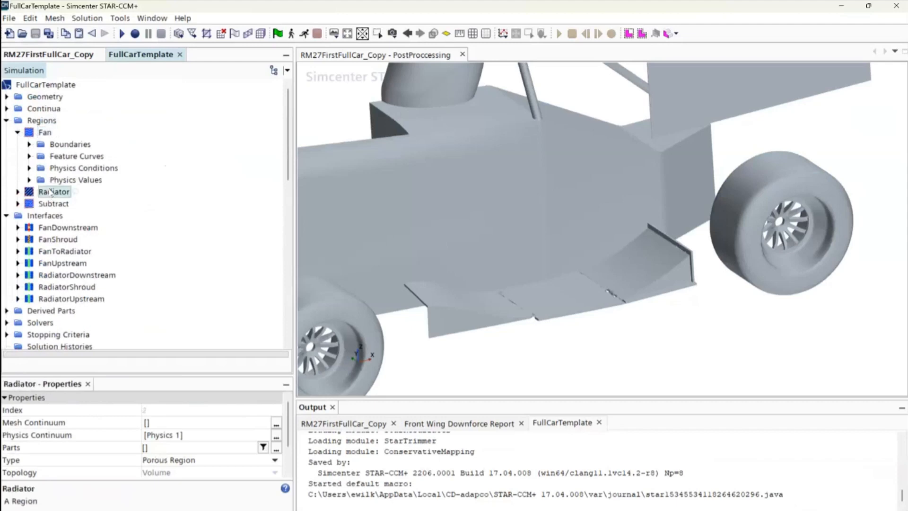
pyautogui.click(45, 132)
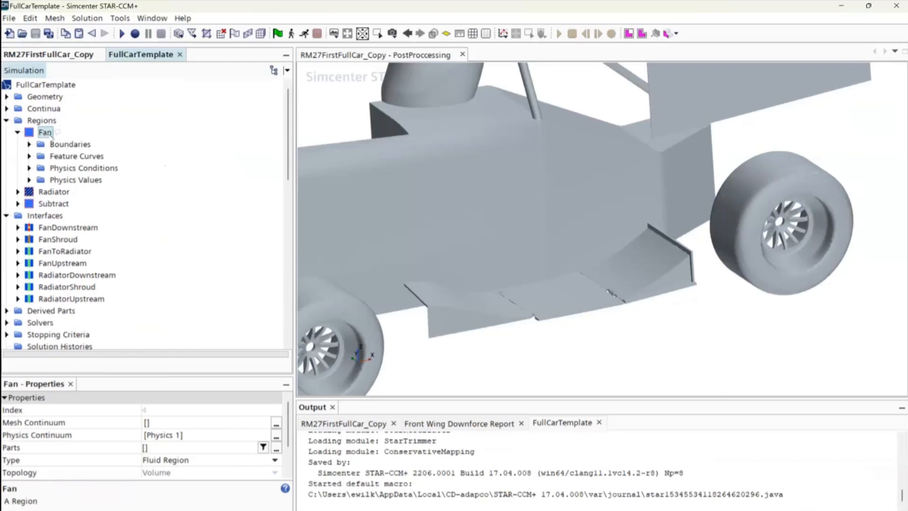
pyautogui.scroll(-5, 52, 232)
pyautogui.scroll(5, 52, 241)
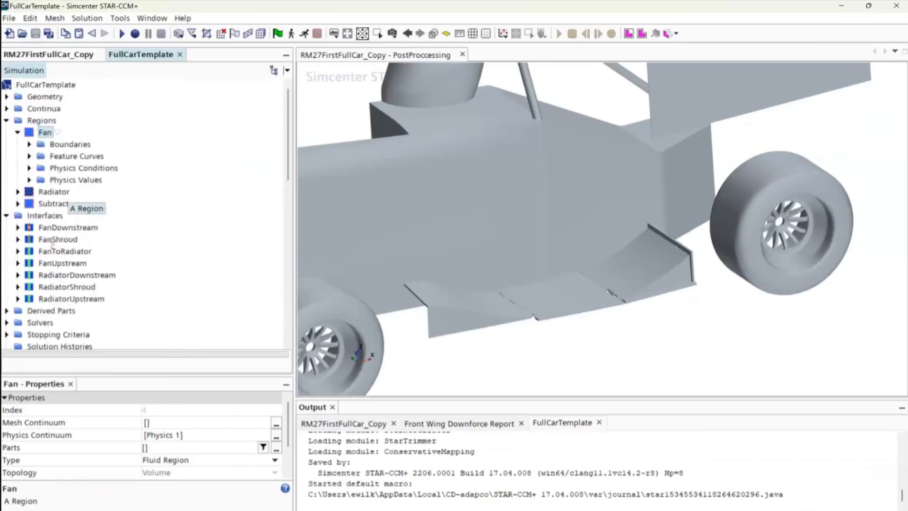
pyautogui.click(54, 192)
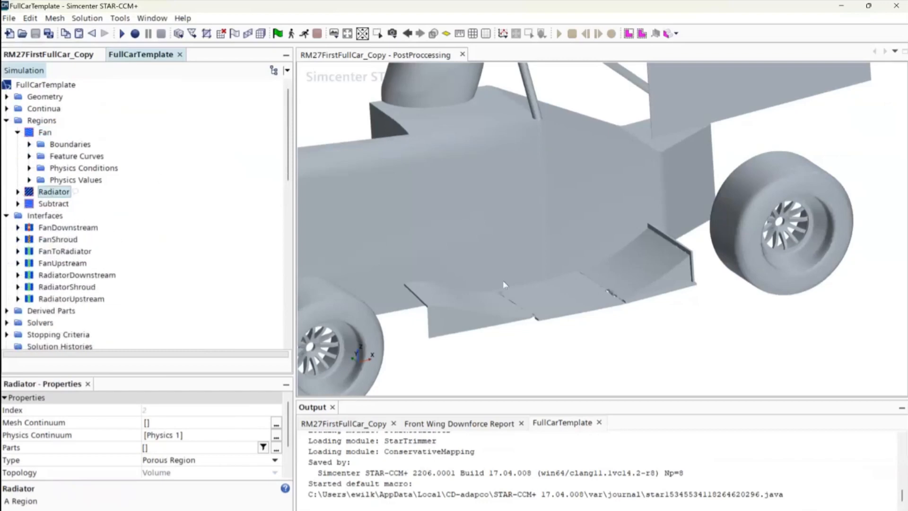
# - Switch to the RM27FirstFullCar_Copy simulation, highlight its Subtract region on the car and compare its regions with those of FullCarTemplate
pyautogui.scroll(-8, 525, 284)
pyautogui.moveTo(550, 300); pyautogui.dragTo(595, 282)
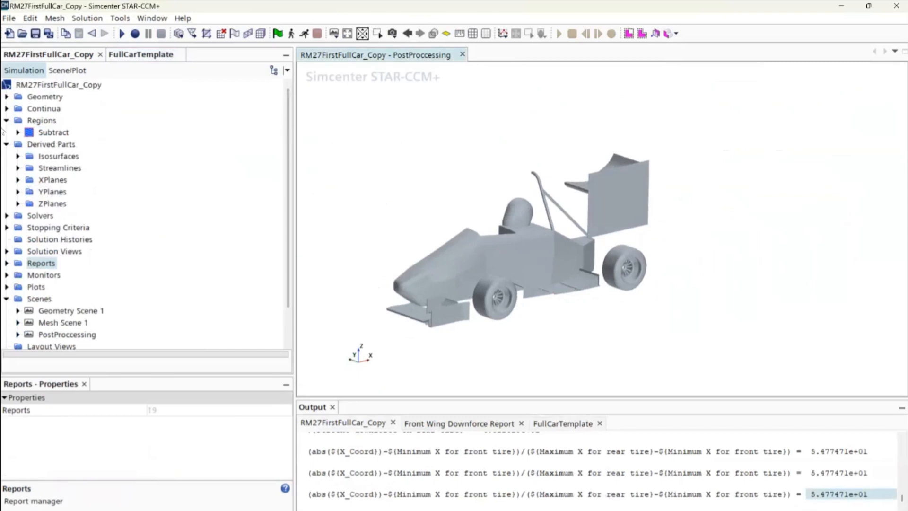
pyautogui.click(47, 134)
pyautogui.click(18, 133)
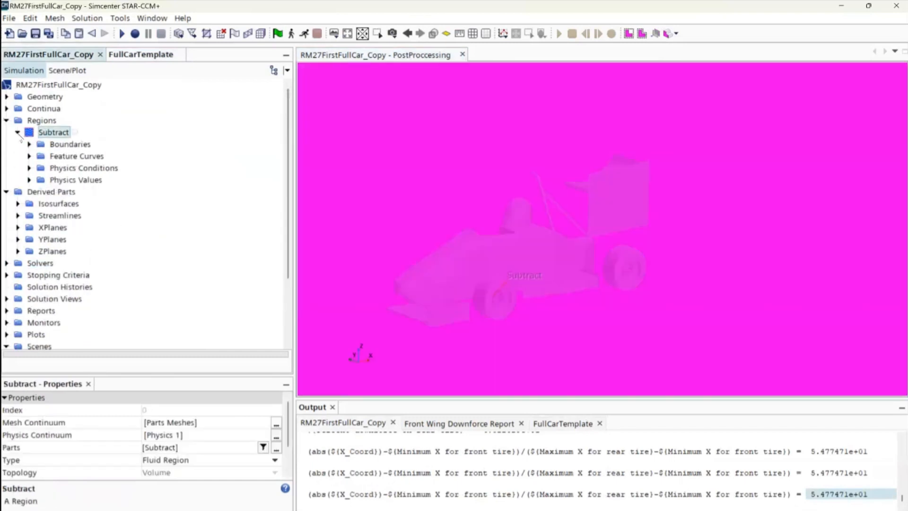
pyautogui.click(18, 132)
pyautogui.click(141, 55)
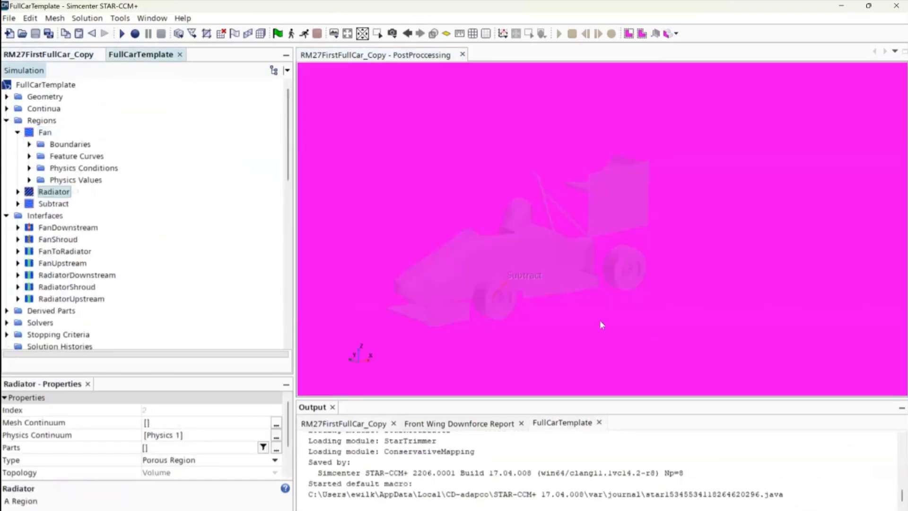
pyautogui.click(55, 56)
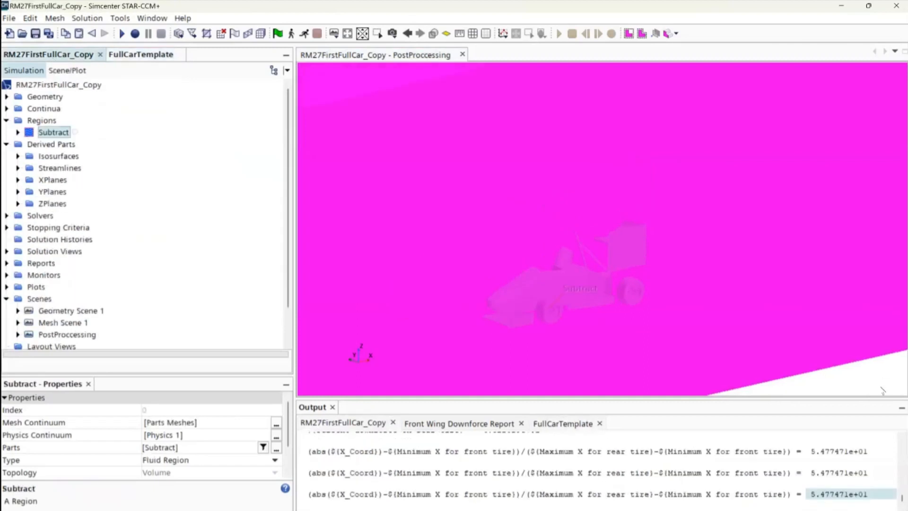
pyautogui.click(883, 391)
# - Go back to the FullCarTemplate simulation, collapse its Fan region and review the list of regions and interfaces
pyautogui.click(141, 54)
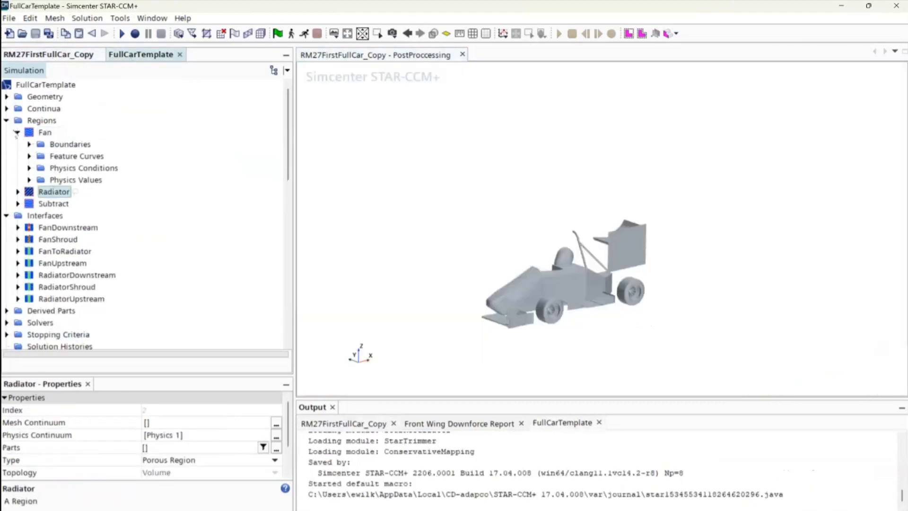
pyautogui.click(17, 133)
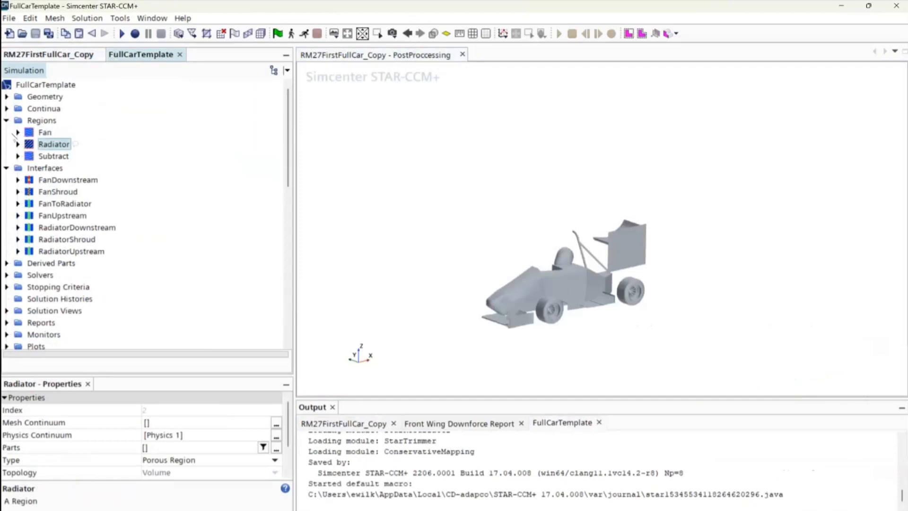
pyautogui.scroll(-4, 13, 142)
pyautogui.scroll(4, 13, 144)
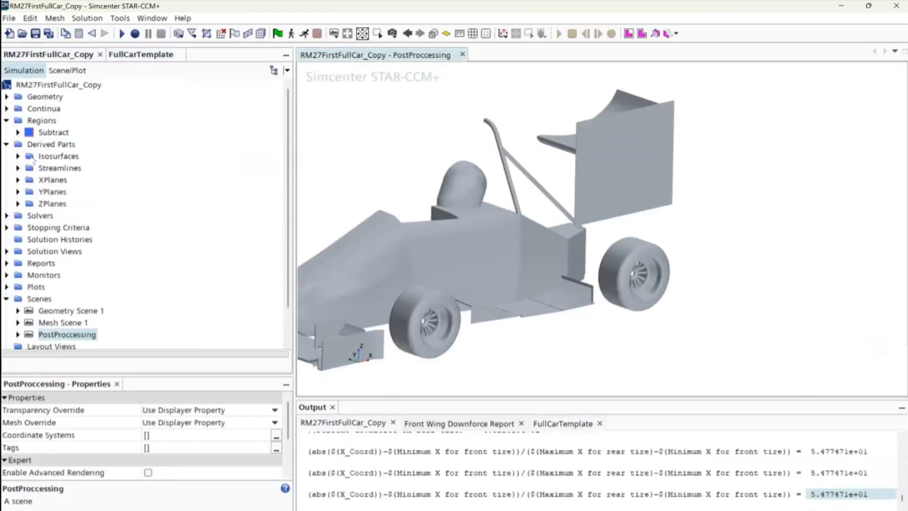
pyautogui.click(140, 55)
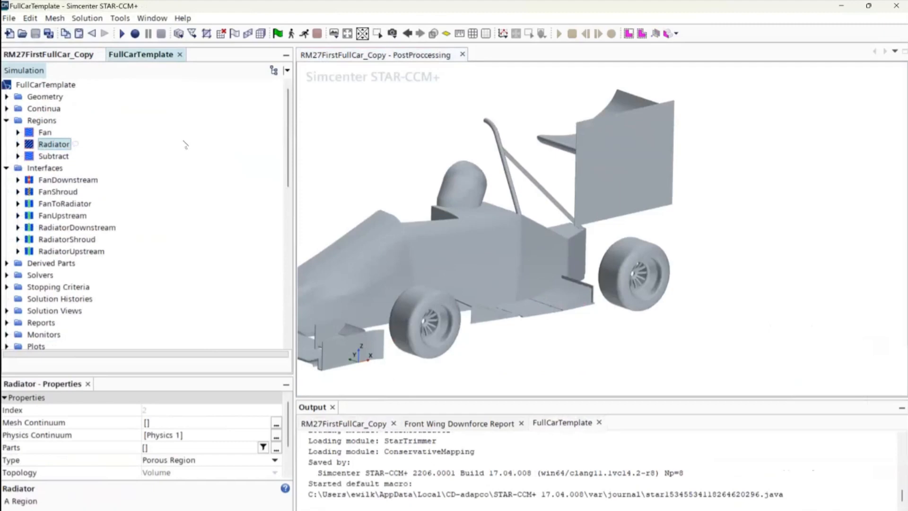